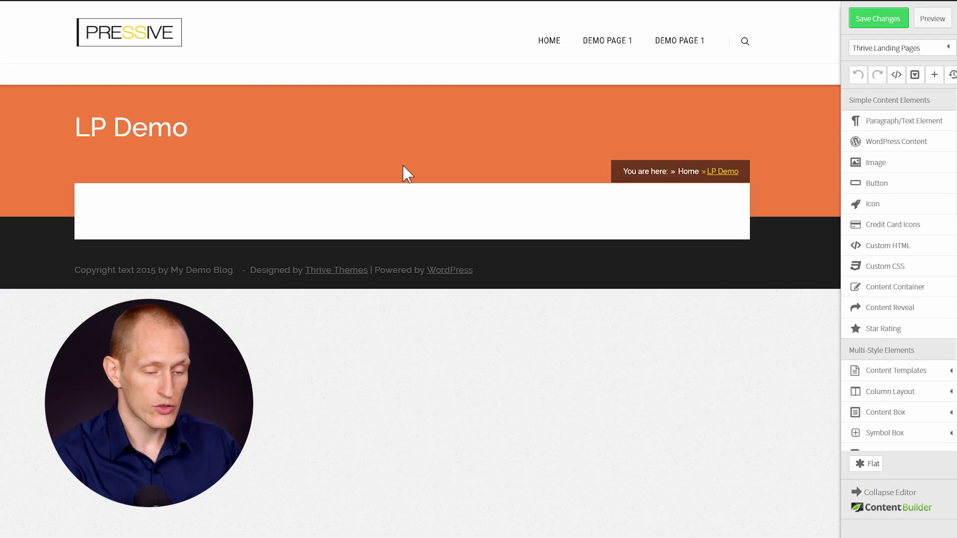
Step: Load the Blank Full Width Page template from Thrive's landing page chooser into the page
{"action": "left_click", "coordinate": [905, 50]}
{"action": "left_click", "coordinate": [875, 84]}
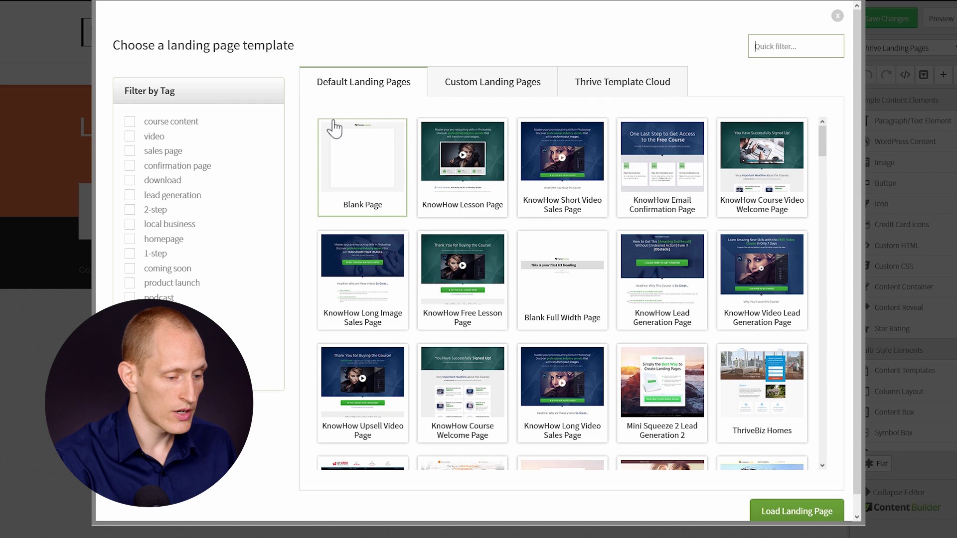
{"action": "left_click", "coordinate": [560, 298]}
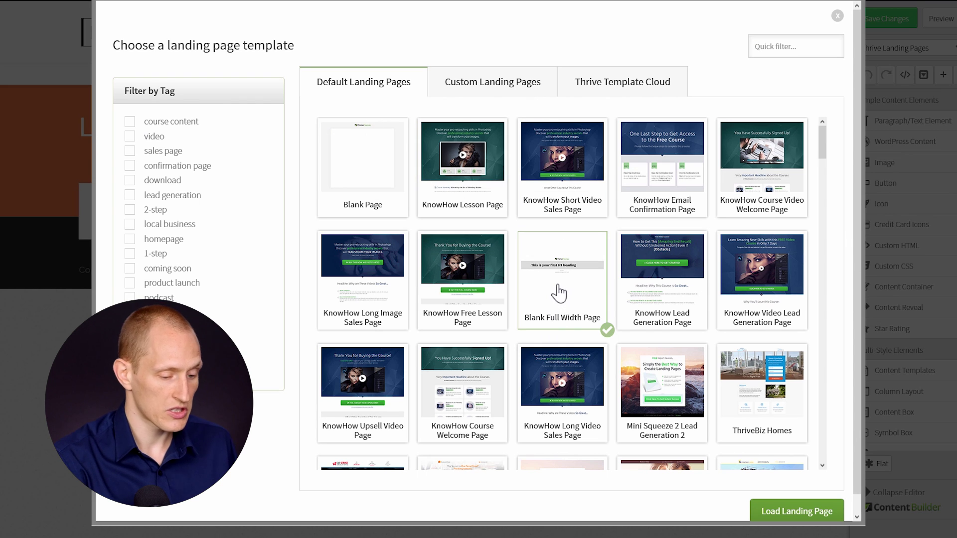
{"action": "left_click", "coordinate": [780, 512]}
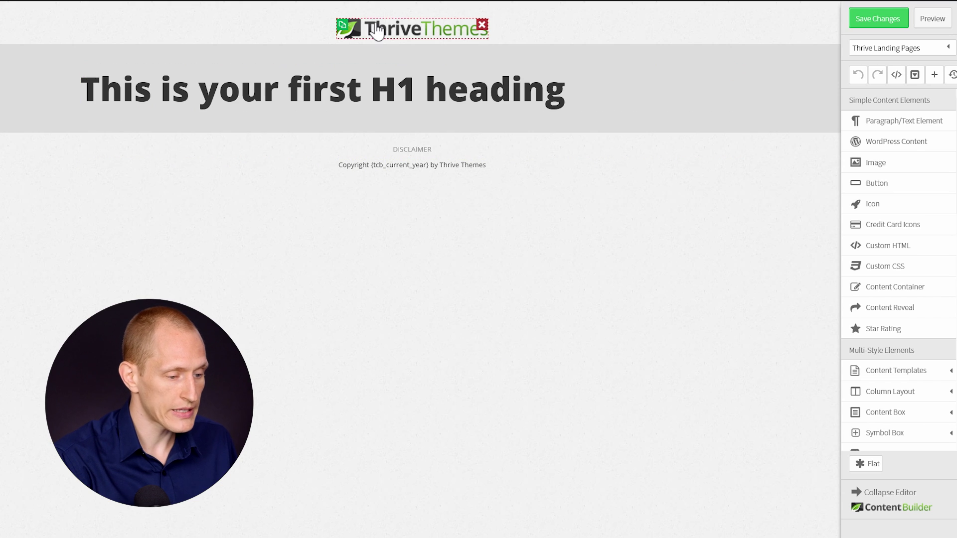
Step: Delete the Thrive Themes logo section and the disclaimer/copyright footer
{"action": "left_click", "coordinate": [484, 27]}
{"action": "mouse_move", "coordinate": [421, 122]}
{"action": "left_click", "coordinate": [738, 96]}
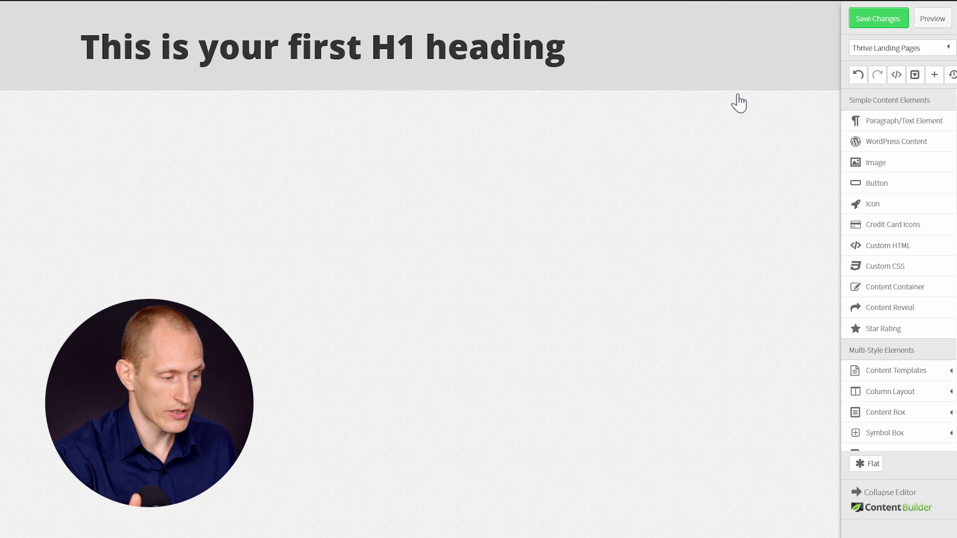
Step: Set the woman-using-smartphone photo as the heading section's background image
{"action": "left_click", "coordinate": [795, 58]}
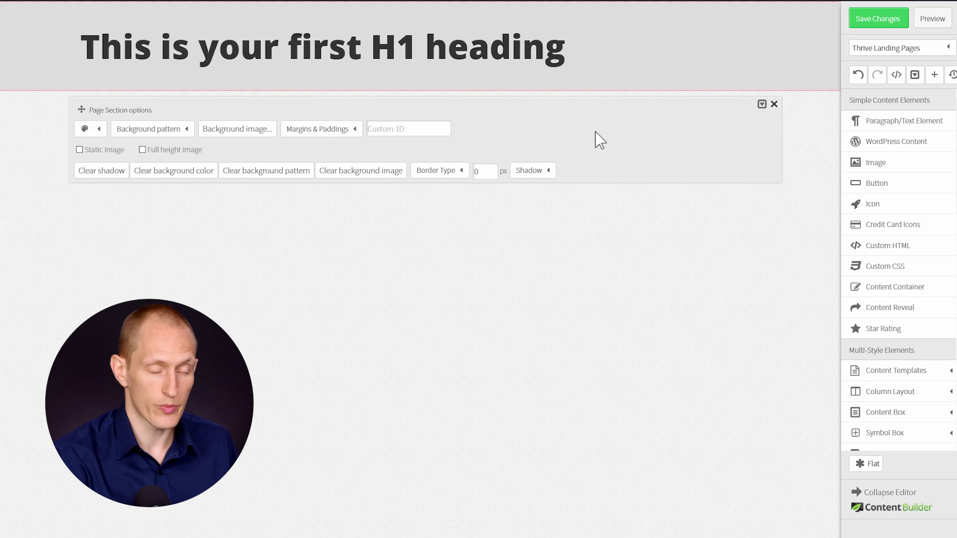
{"action": "left_click", "coordinate": [248, 134]}
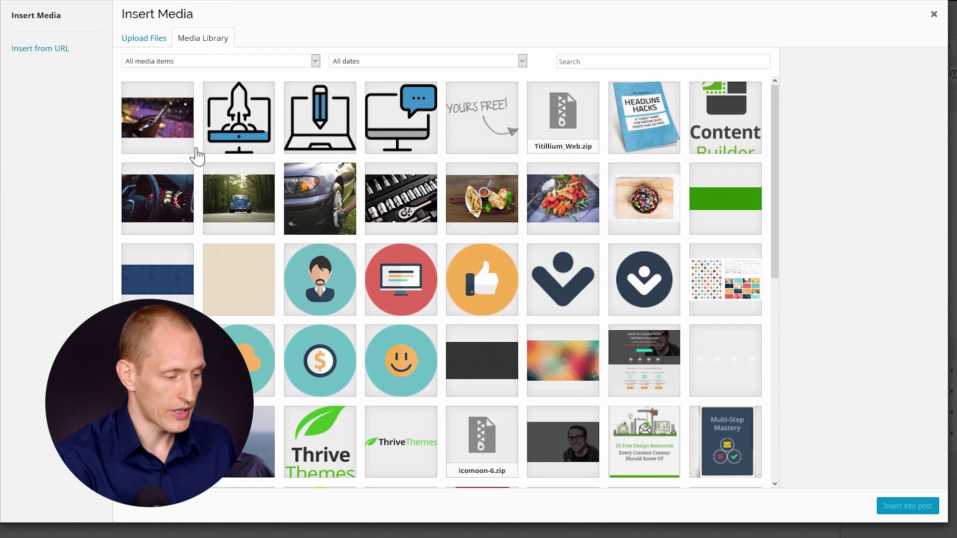
{"action": "left_click", "coordinate": [151, 133]}
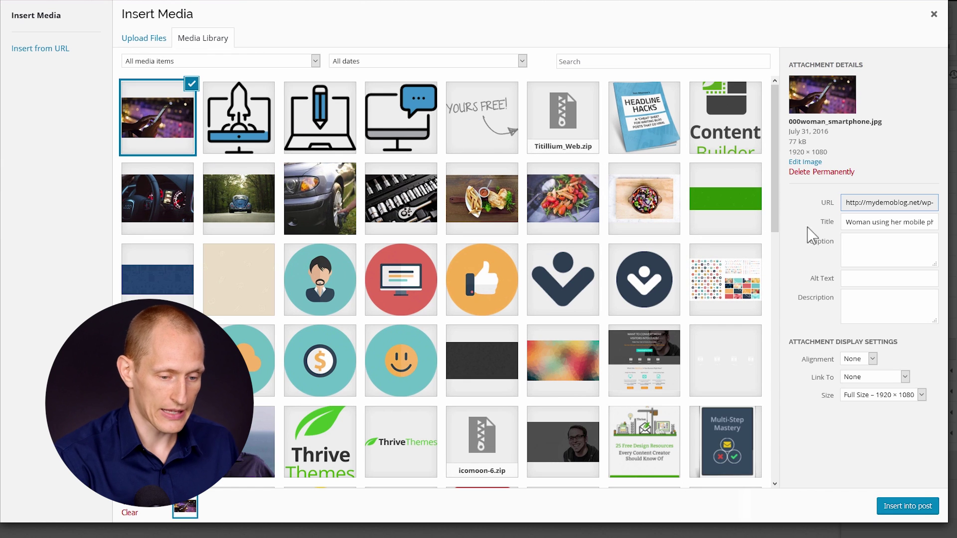
{"action": "left_click", "coordinate": [919, 505]}
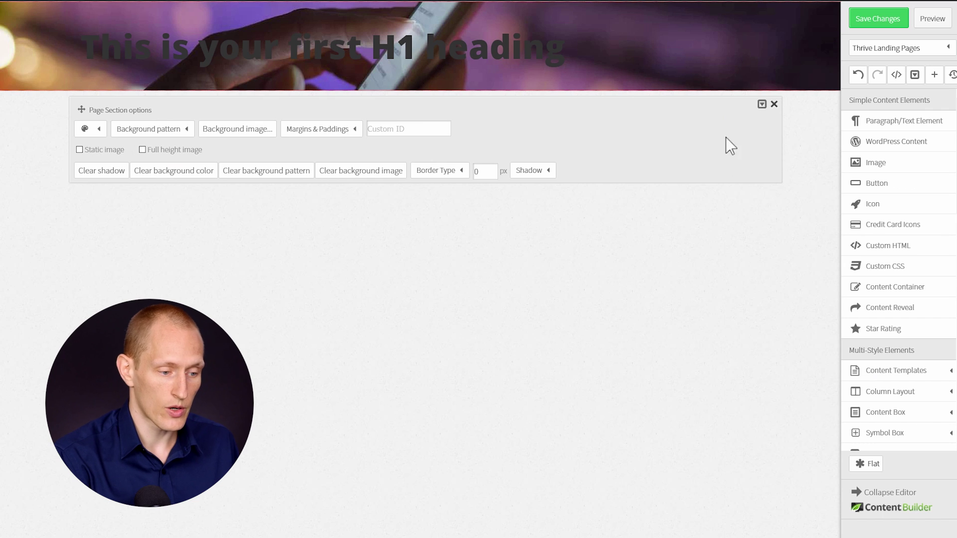
{"action": "left_click", "coordinate": [696, 248]}
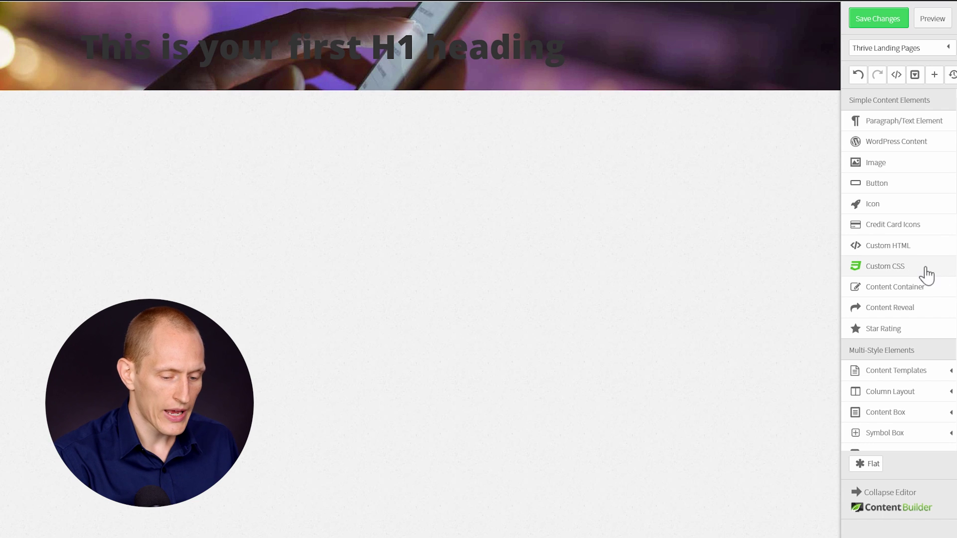
Step: Add a new page section below the heading section
{"action": "scroll", "coordinate": [908, 280], "scroll_direction": "down", "scroll_amount": 7}
{"action": "scroll", "coordinate": [910, 280], "scroll_direction": "down", "scroll_amount": 7}
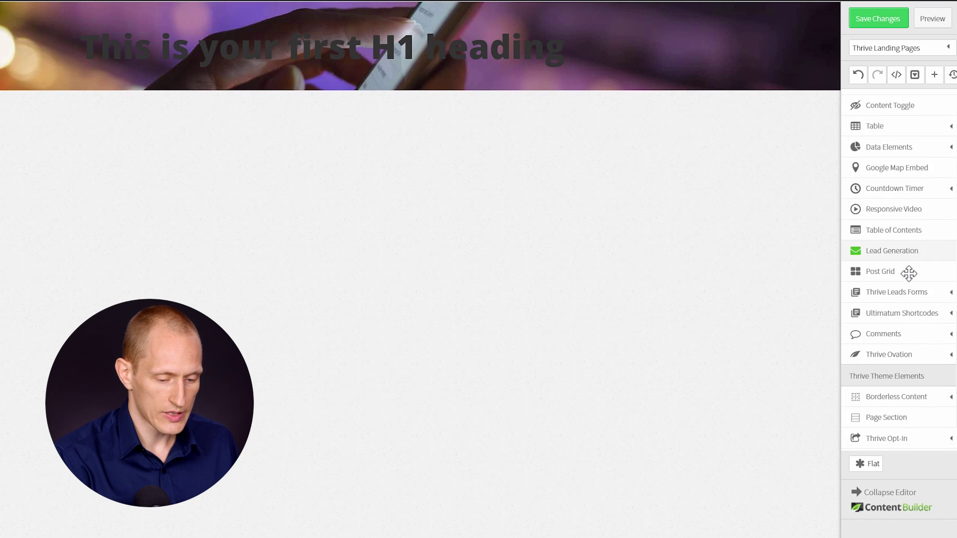
{"action": "left_click_drag", "start_coordinate": [884, 375], "coordinate": [403, 95]}
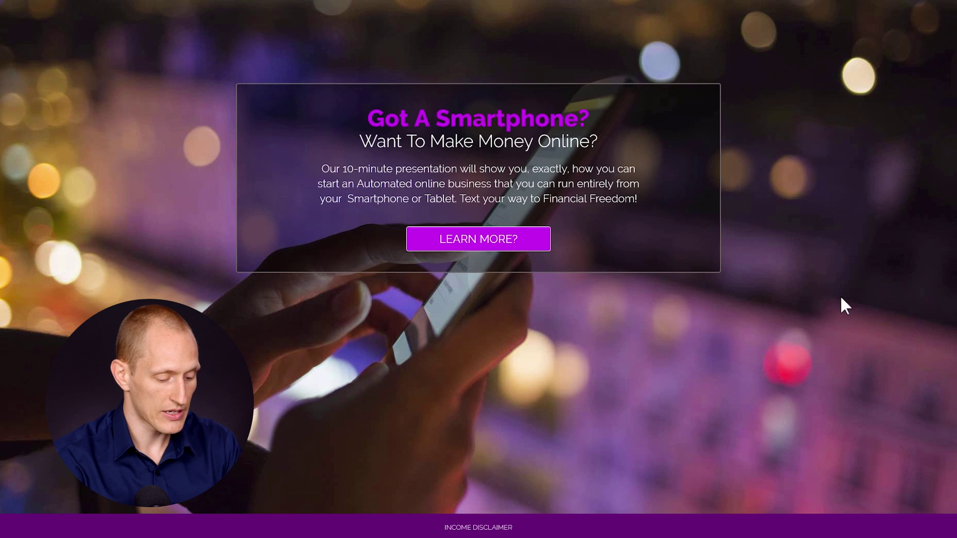
Step: Inspect the reference footer bar and select its #640b75 background colour to copy
{"action": "right_click", "coordinate": [352, 523]}
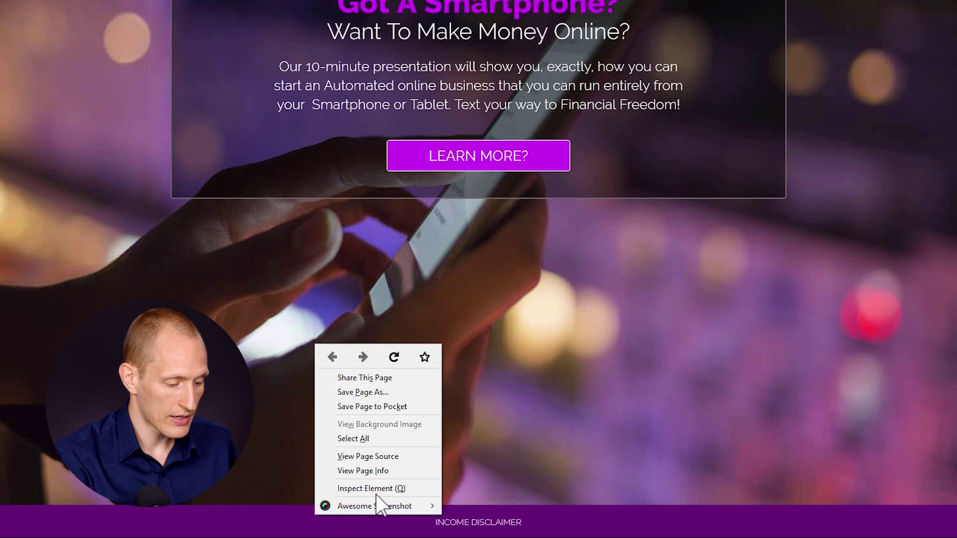
{"action": "left_click", "coordinate": [377, 493]}
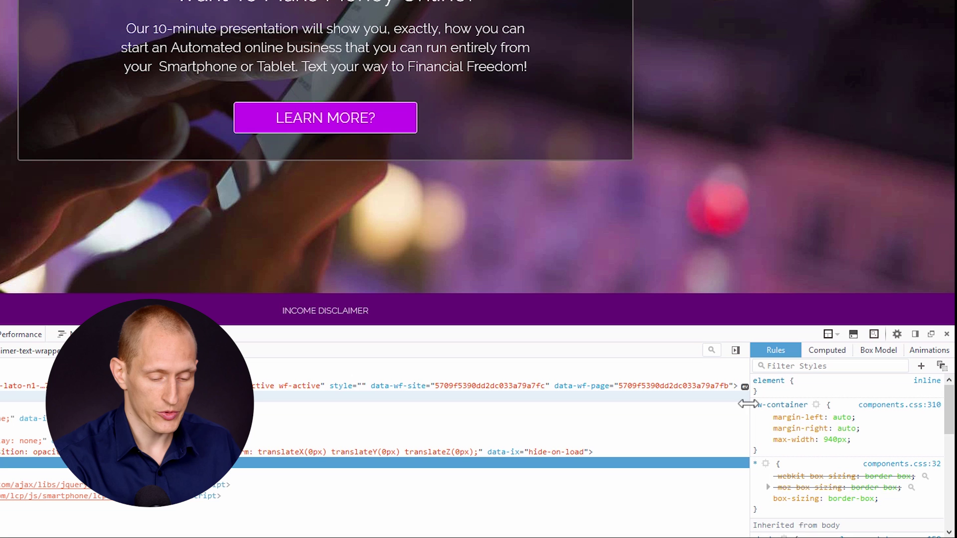
{"action": "scroll", "coordinate": [865, 438], "scroll_direction": "down", "scroll_amount": 5}
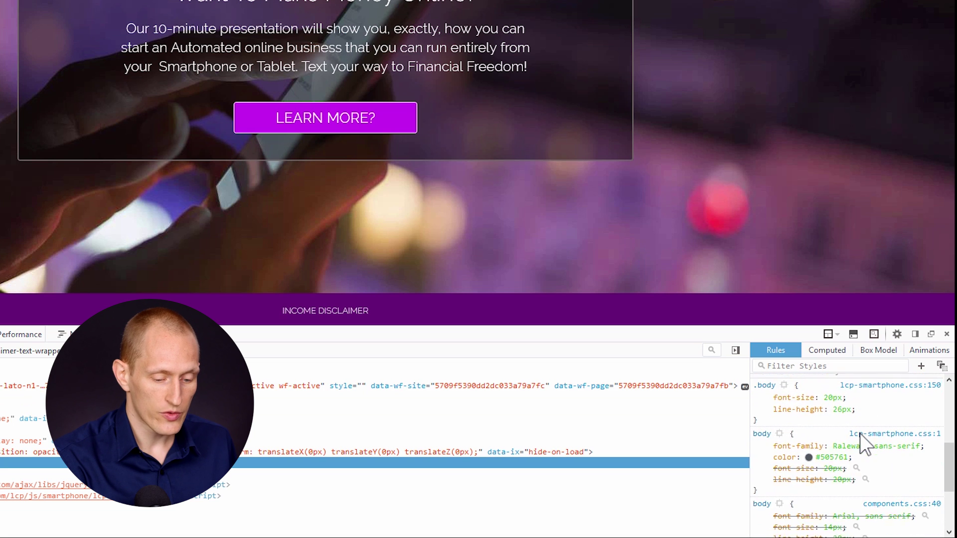
{"action": "scroll", "coordinate": [865, 443], "scroll_direction": "down", "scroll_amount": 4}
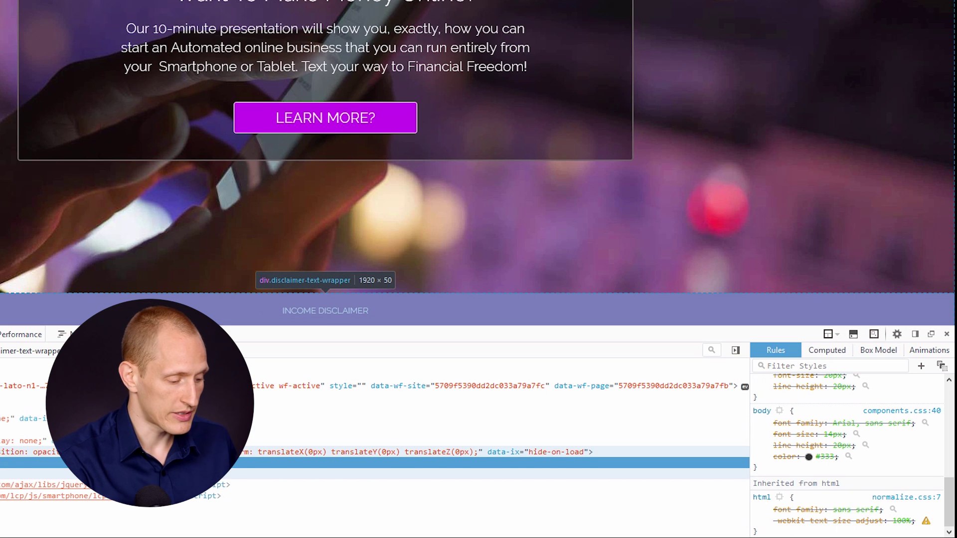
{"action": "left_click", "coordinate": [150, 451]}
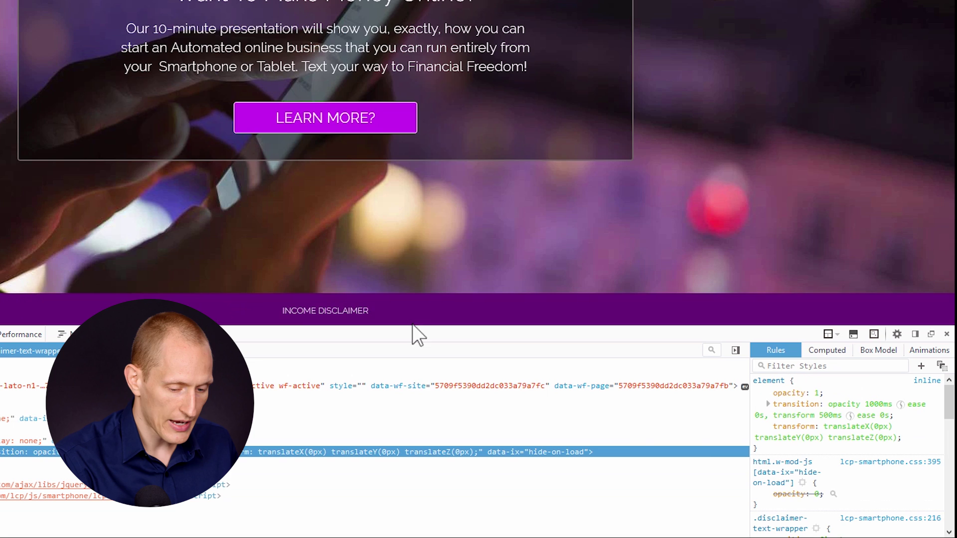
{"action": "scroll", "coordinate": [922, 418], "scroll_direction": "down", "scroll_amount": 3}
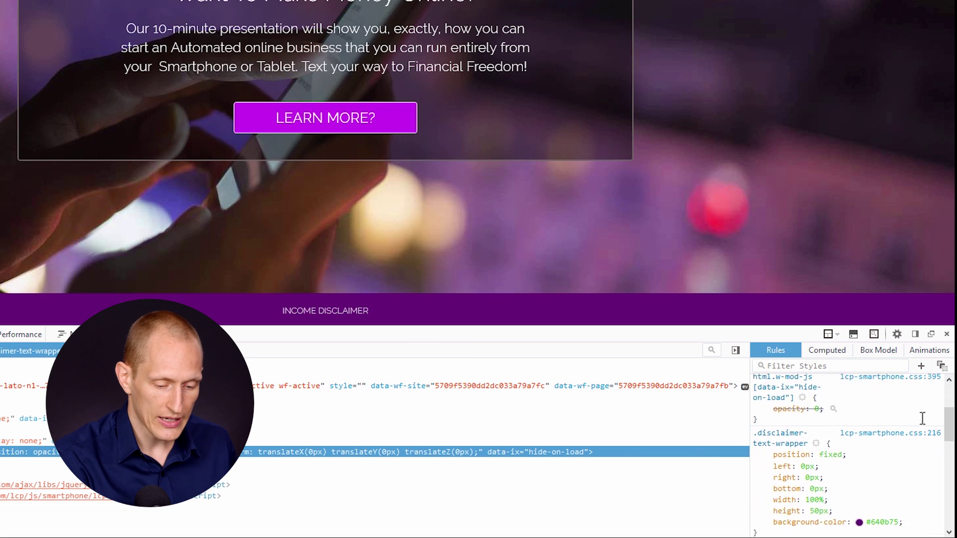
{"action": "scroll", "coordinate": [922, 418], "scroll_direction": "down", "scroll_amount": 3}
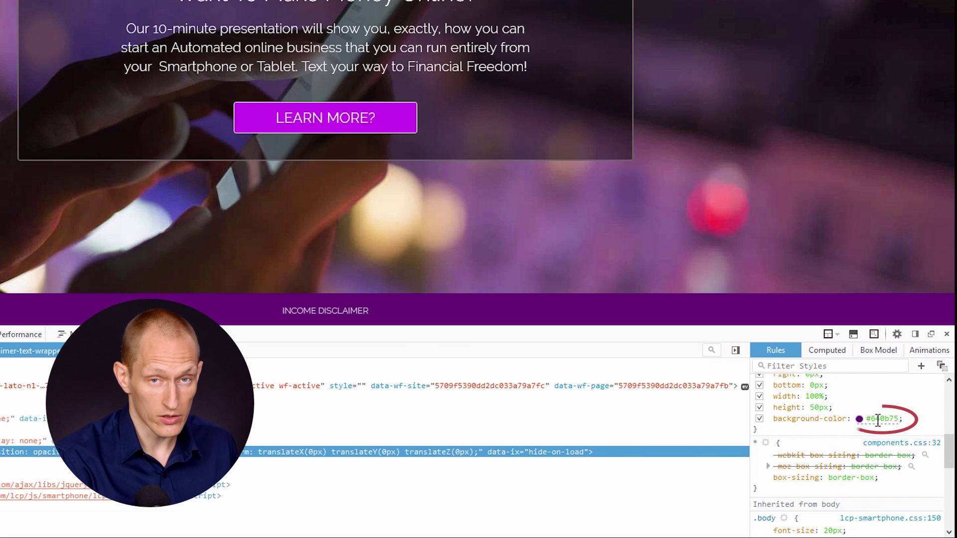
{"action": "left_click", "coordinate": [878, 419]}
{"action": "key", "text": "ctrl+c"}
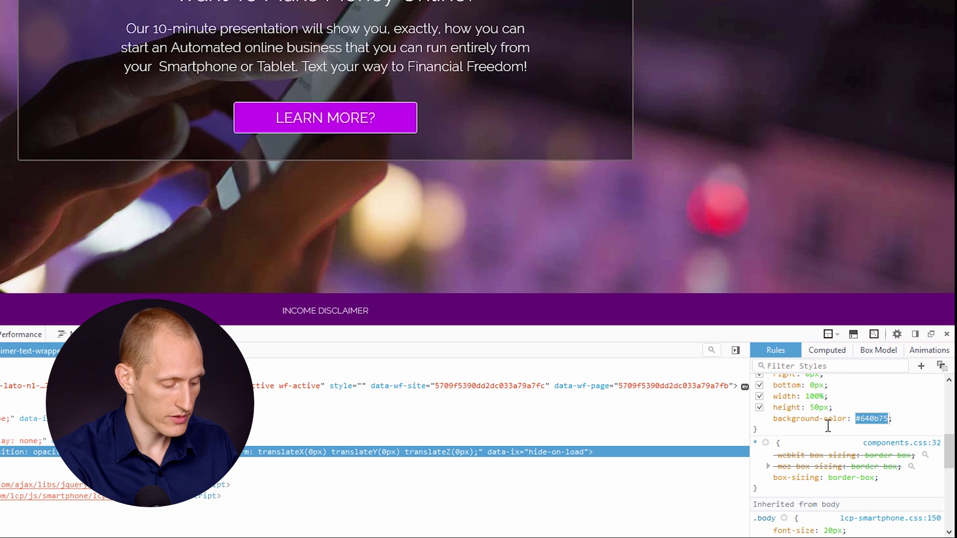
Step: Paste #640b75 as the new page section's background colour and close its settings
{"action": "scroll", "coordinate": [319, 150], "scroll_direction": "up", "scroll_amount": 1}
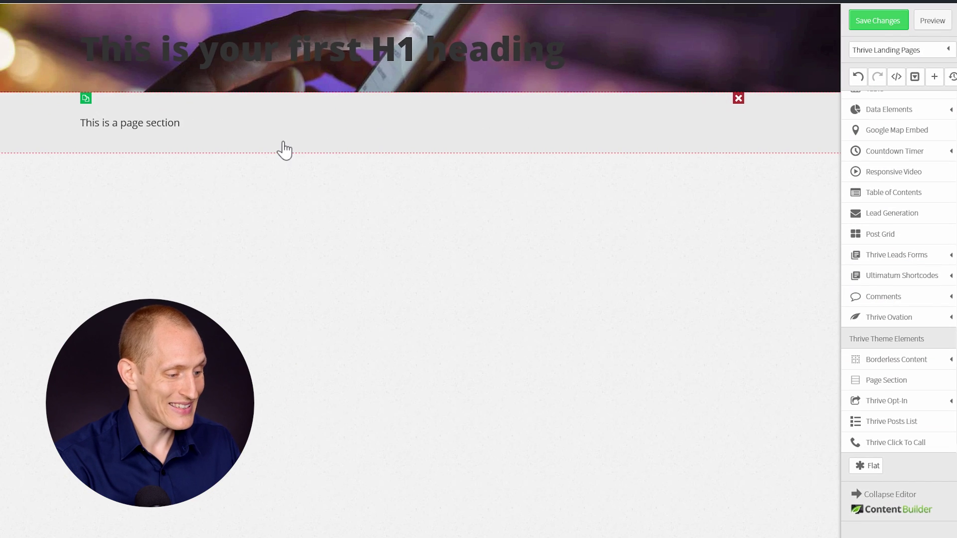
{"action": "left_click", "coordinate": [284, 149]}
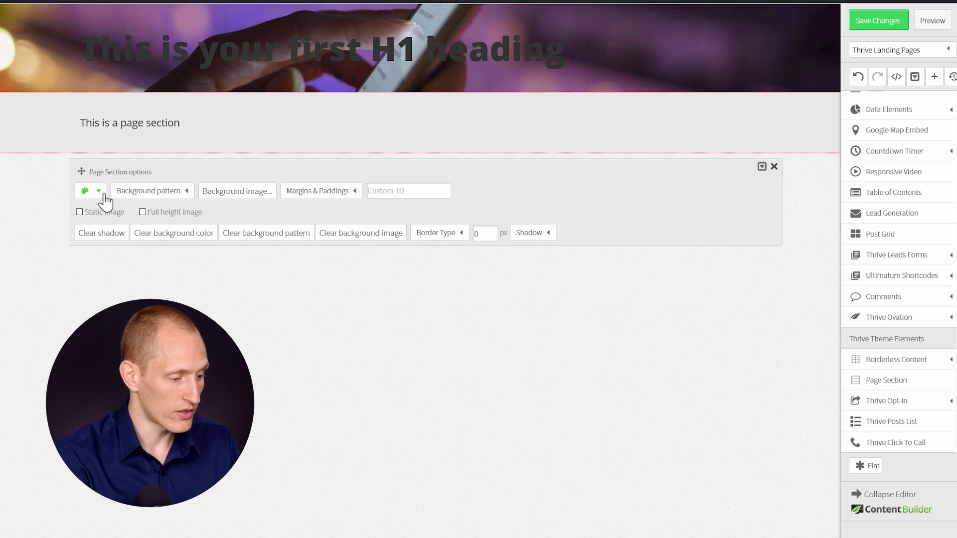
{"action": "left_click", "coordinate": [101, 193]}
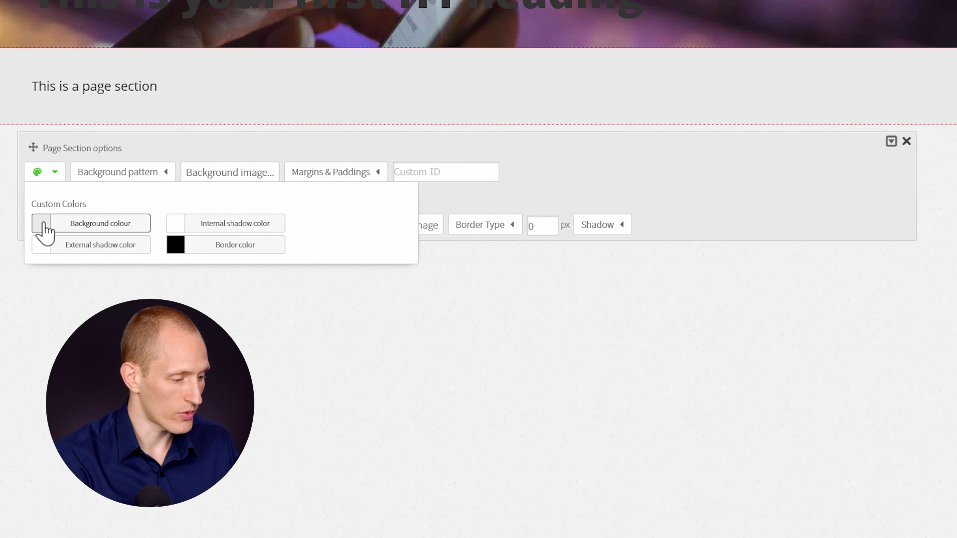
{"action": "left_click", "coordinate": [86, 231]}
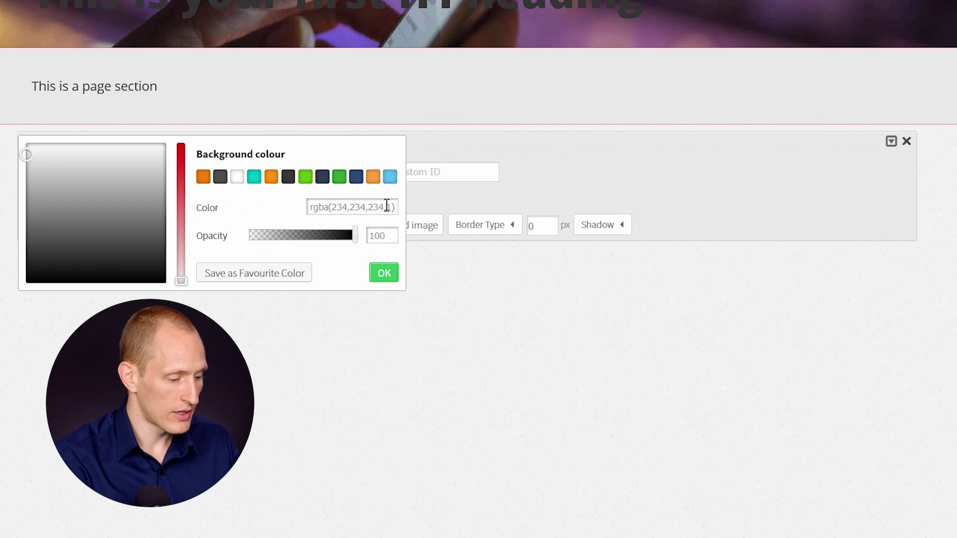
{"action": "triple_click", "coordinate": [387, 206]}
{"action": "key", "text": "ctrl+v"}
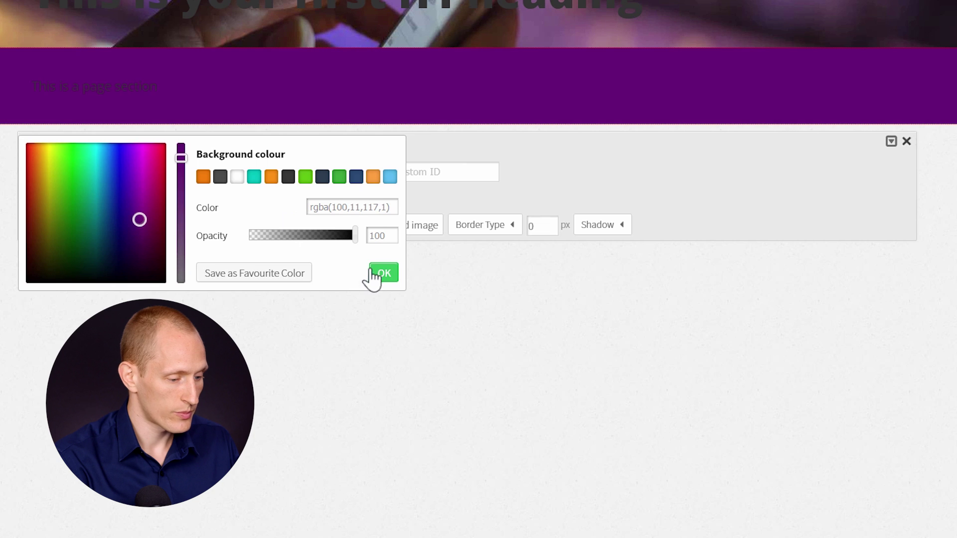
{"action": "left_click", "coordinate": [375, 275]}
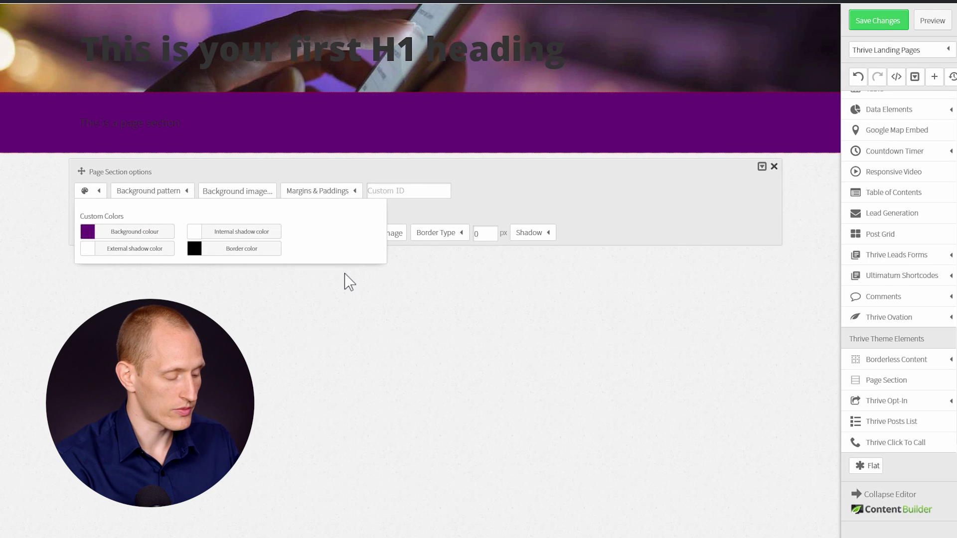
{"action": "left_click", "coordinate": [702, 289]}
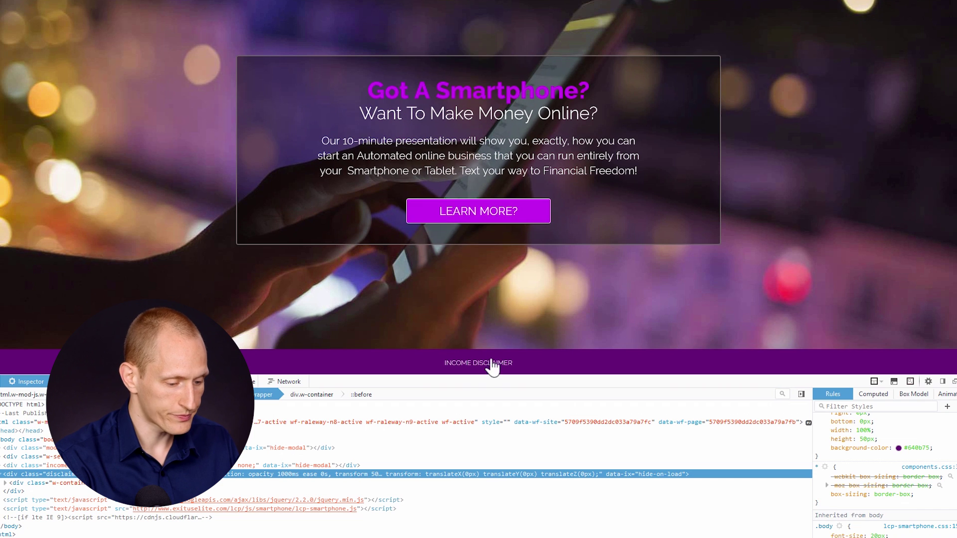
Step: Inspect the INCOME DISCLAIMER link's .footer-link rule: 13px, weight 300, centred, uppercase, no underline
{"action": "right_click", "coordinate": [491, 371]}
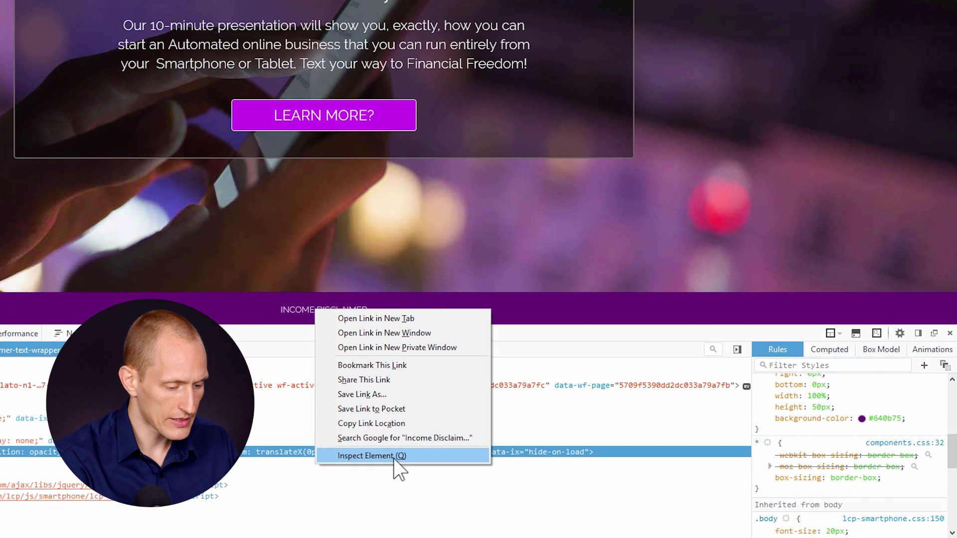
{"action": "left_click", "coordinate": [396, 457]}
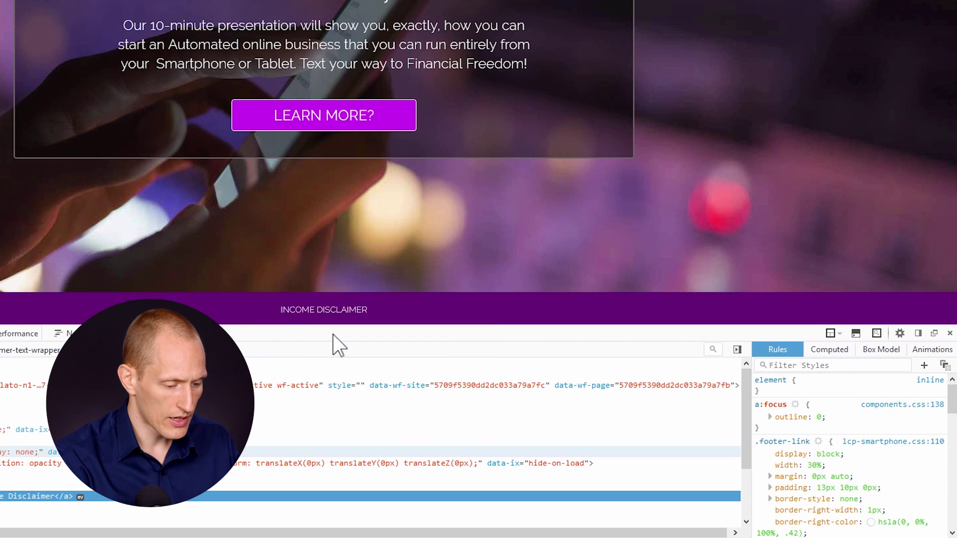
{"action": "scroll", "coordinate": [892, 461], "scroll_direction": "down", "scroll_amount": 1}
{"action": "scroll", "coordinate": [885, 494], "scroll_direction": "down", "scroll_amount": 3}
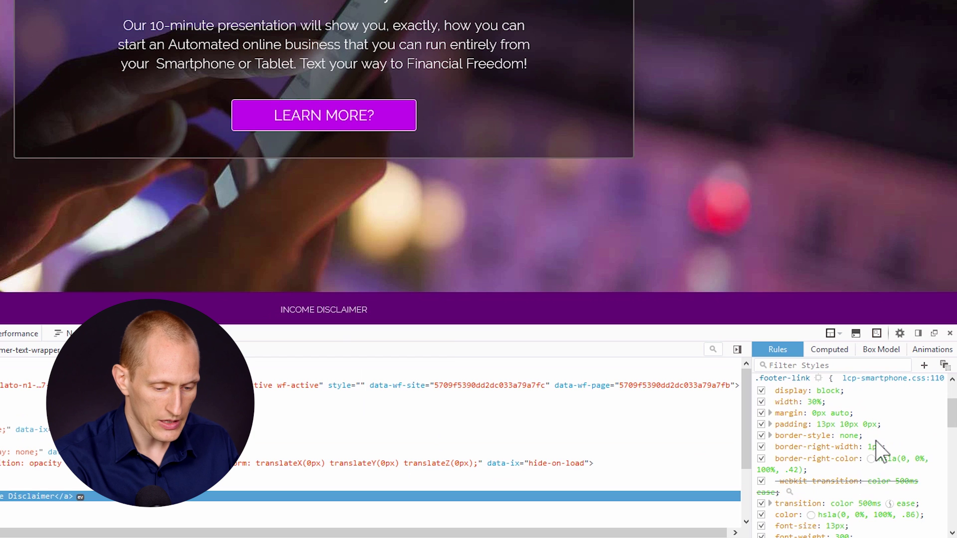
{"action": "scroll", "coordinate": [877, 443], "scroll_direction": "down", "scroll_amount": 5}
{"action": "scroll", "coordinate": [876, 448], "scroll_direction": "up", "scroll_amount": 2}
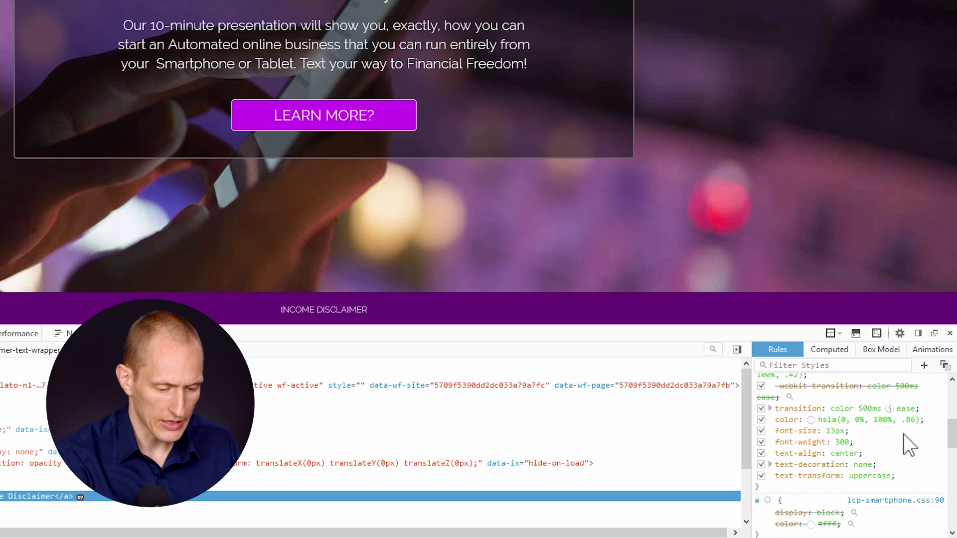
{"action": "scroll", "coordinate": [904, 438], "scroll_direction": "down", "scroll_amount": 2}
{"action": "scroll", "coordinate": [908, 444], "scroll_direction": "up", "scroll_amount": 4}
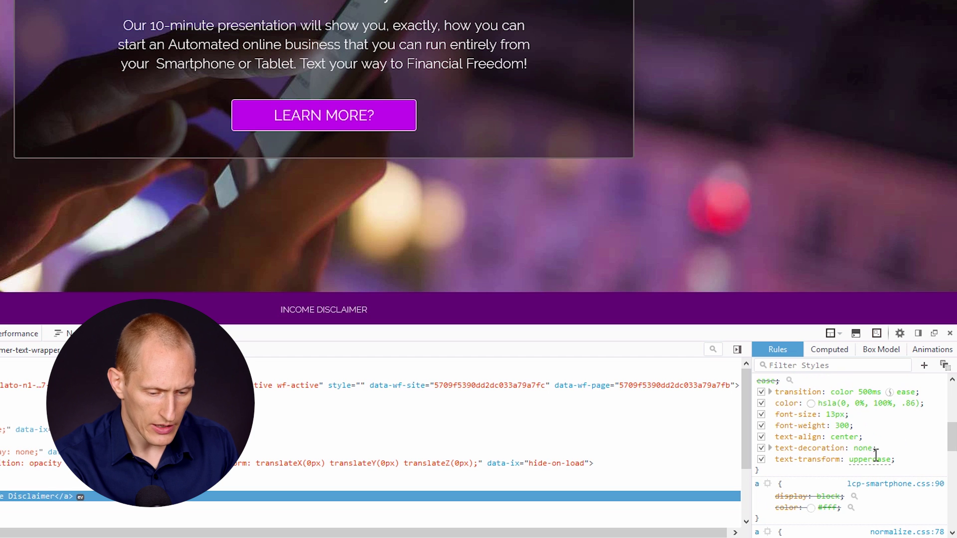
{"action": "scroll", "coordinate": [892, 453], "scroll_direction": "up", "scroll_amount": 2}
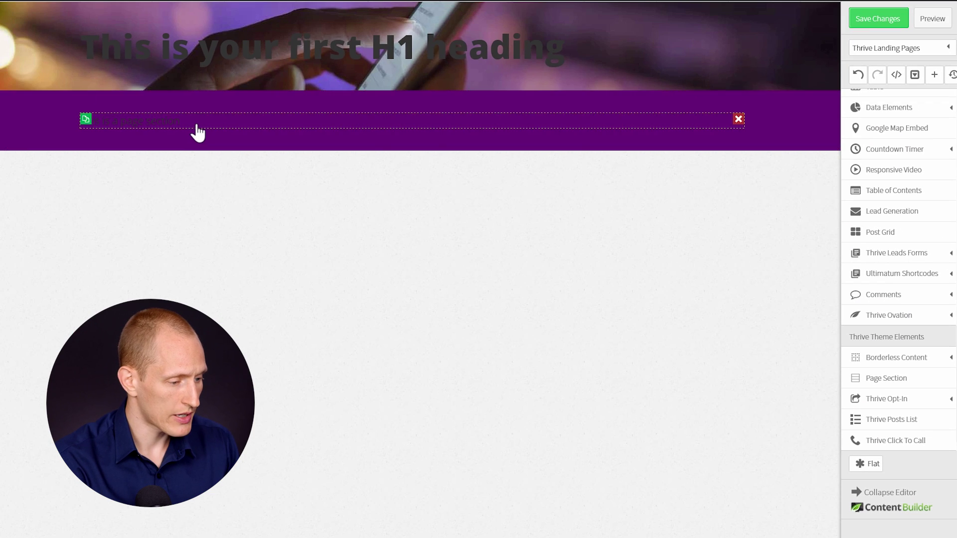
Step: Set the footer text to font size 13 and centre it
{"action": "left_click", "coordinate": [198, 133]}
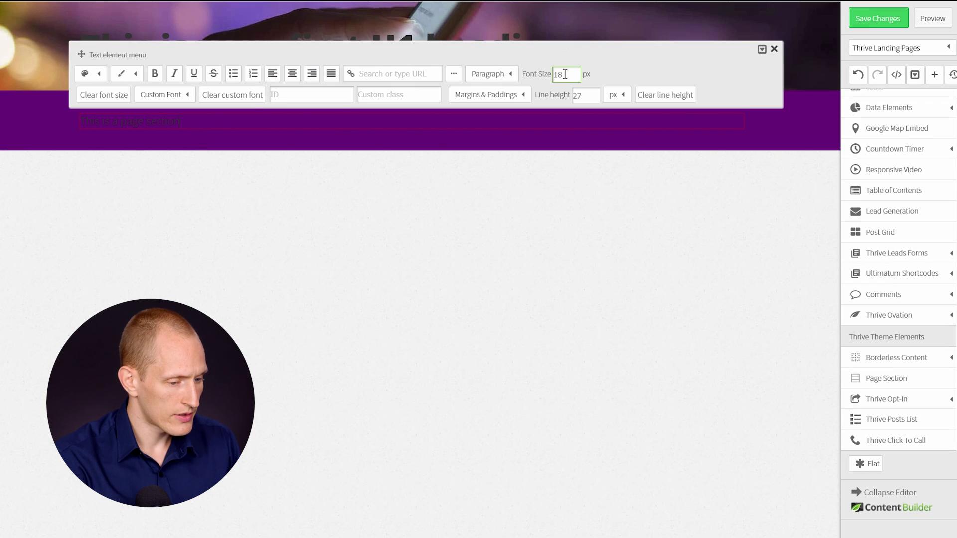
{"action": "left_click_drag", "start_coordinate": [565, 74], "coordinate": [529, 73]}
{"action": "type", "text": "13"}
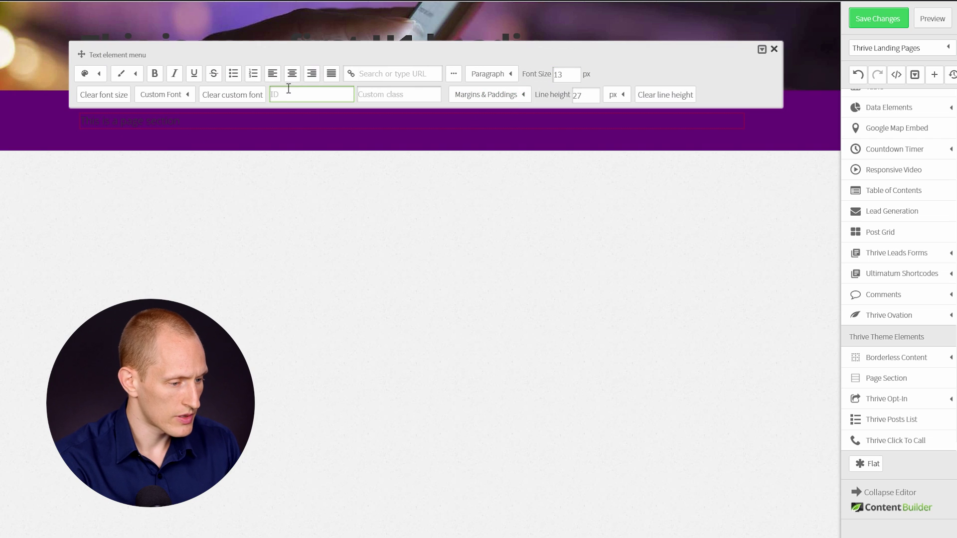
{"action": "left_click", "coordinate": [292, 74]}
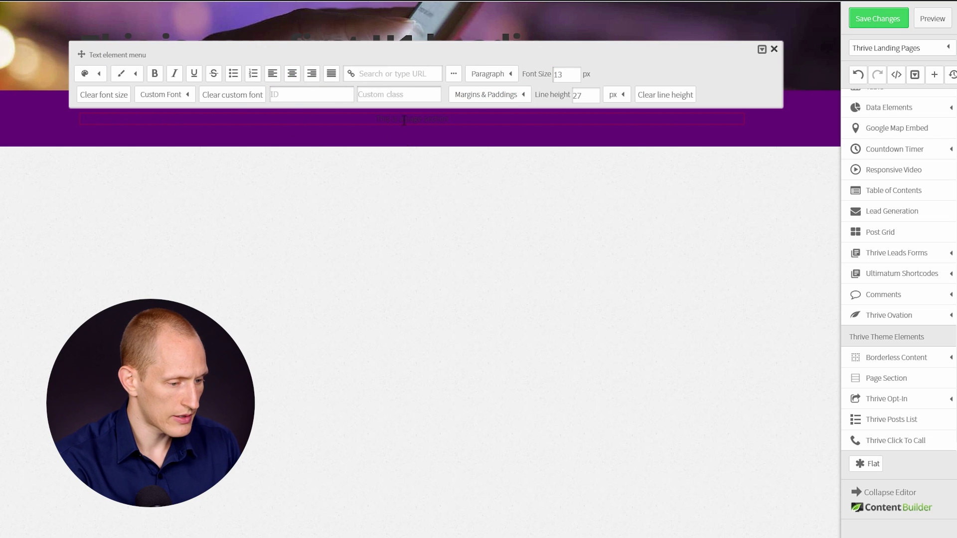
{"action": "left_click", "coordinate": [468, 150]}
Step: Give the footer text a tighter 19.50 line height
{"action": "left_click", "coordinate": [423, 120]}
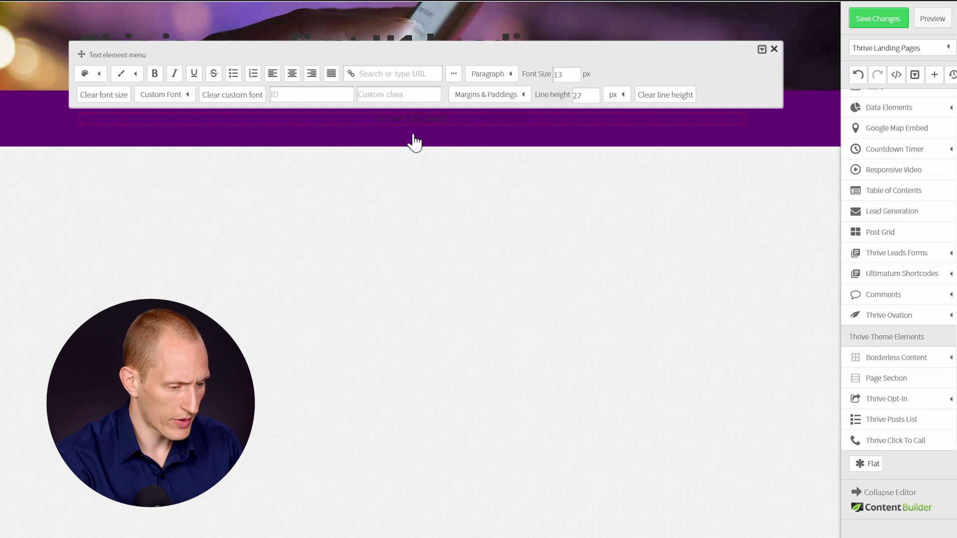
{"action": "left_click", "coordinate": [372, 131]}
{"action": "left_click", "coordinate": [478, 120]}
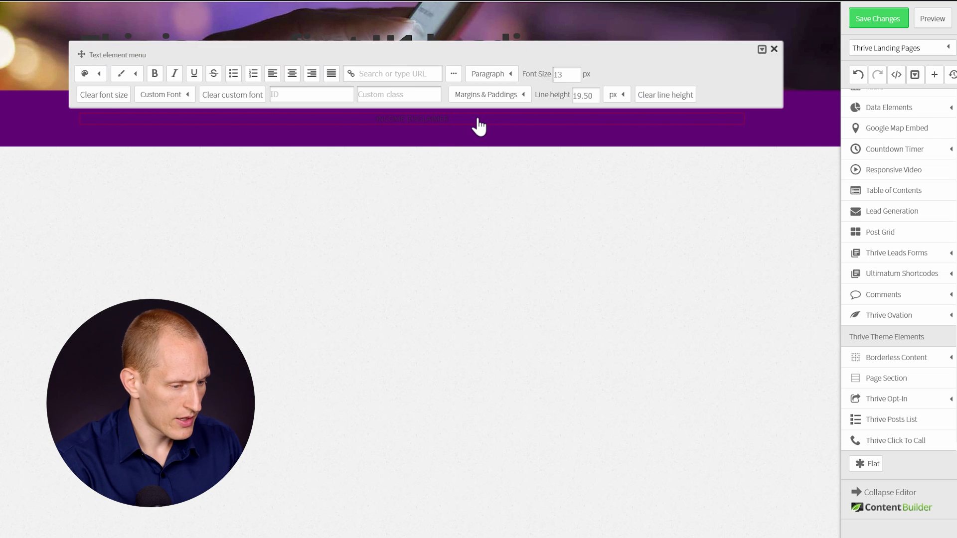
{"action": "left_click", "coordinate": [502, 100]}
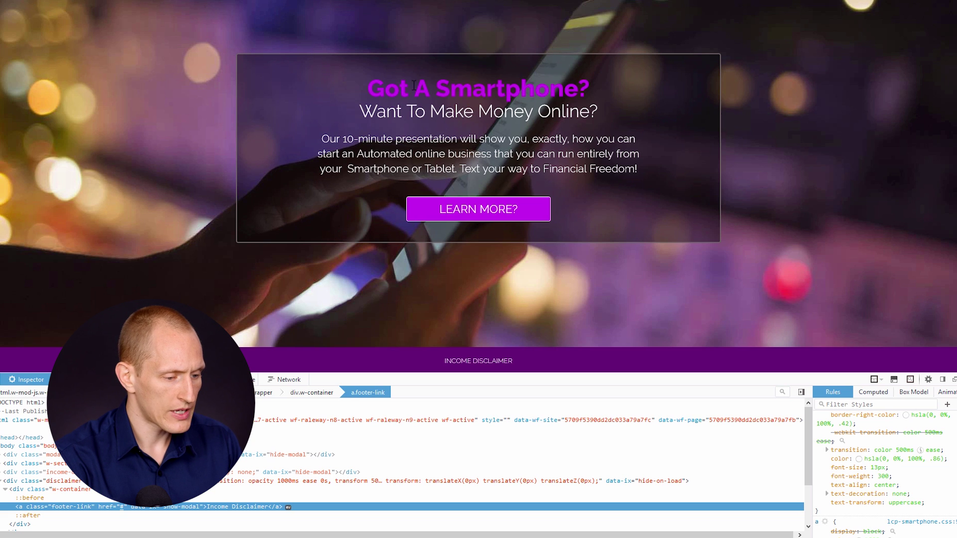
Step: Inspect the reference paragraph's styles: Raleway, 21px size, 29px line height
{"action": "right_click", "coordinate": [388, 136]}
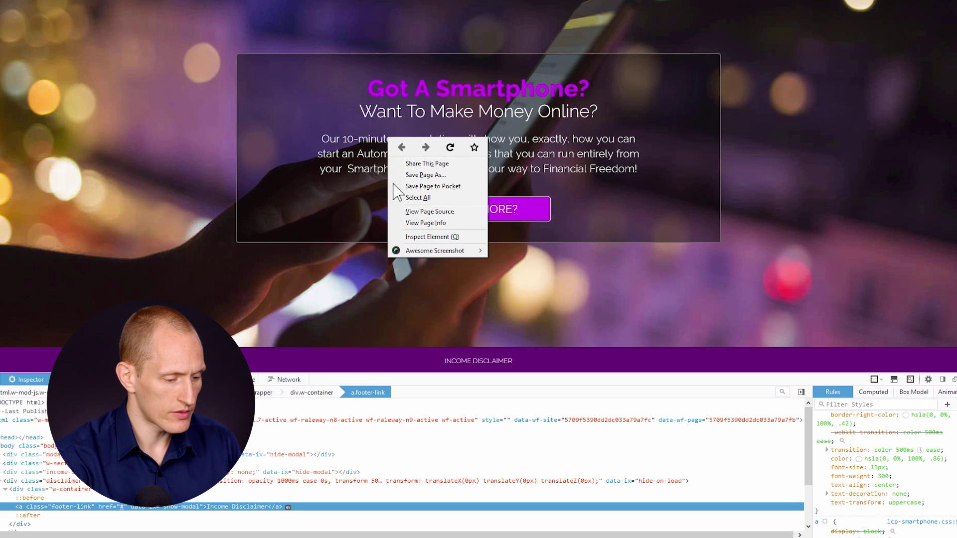
{"action": "left_click", "coordinate": [432, 237]}
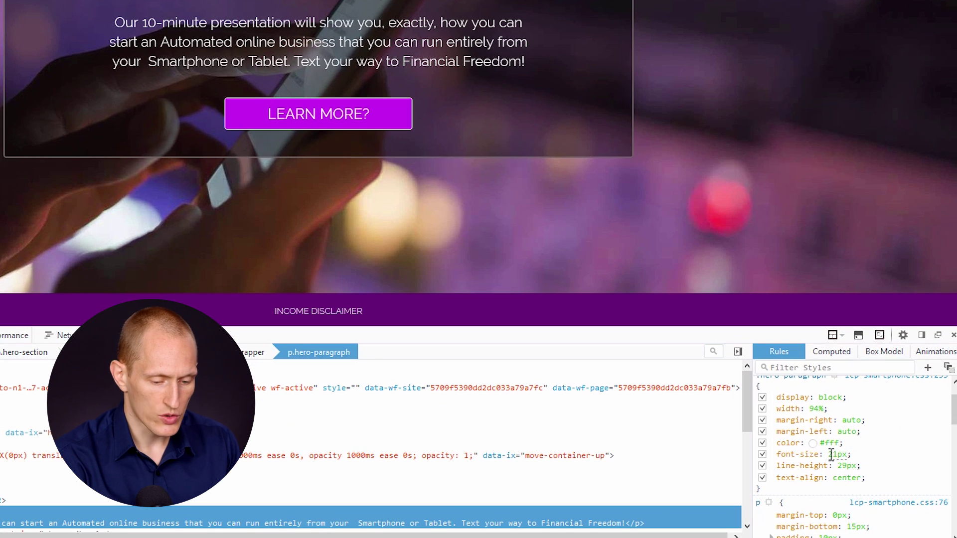
{"action": "scroll", "coordinate": [866, 456], "scroll_direction": "down", "scroll_amount": 5}
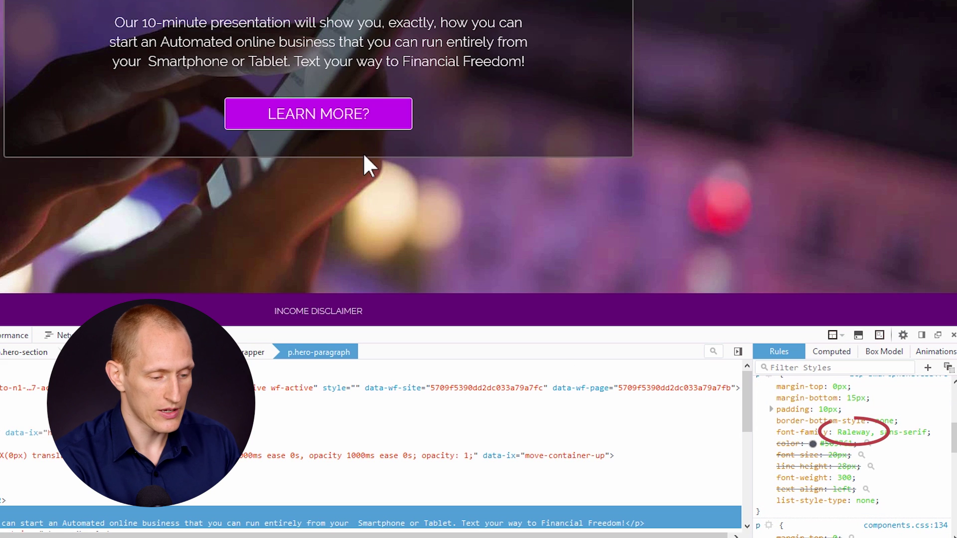
{"action": "scroll", "coordinate": [368, 164], "scroll_direction": "up", "scroll_amount": 2}
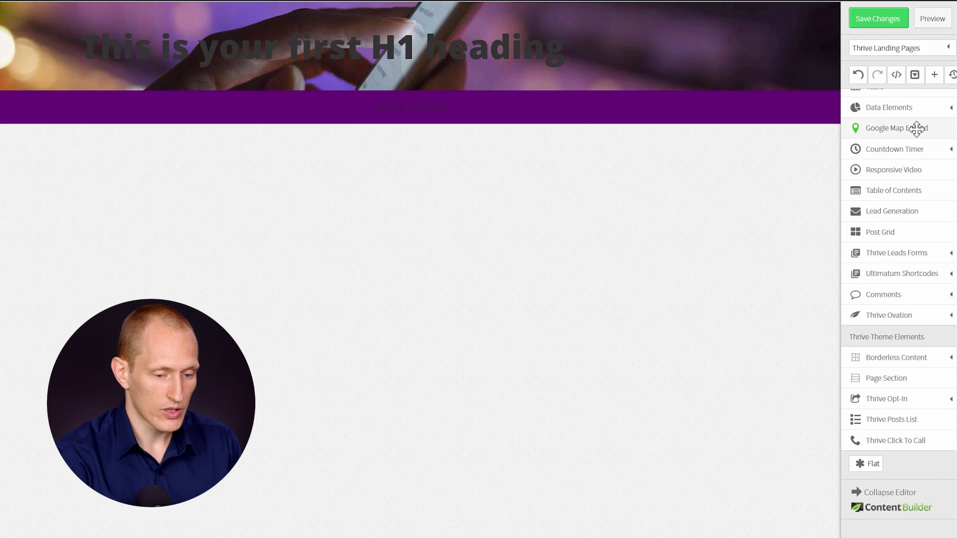
Step: Add a text element under the H1 and set the landing page paragraph colour to white
{"action": "scroll", "coordinate": [917, 142], "scroll_direction": "up", "scroll_amount": 10}
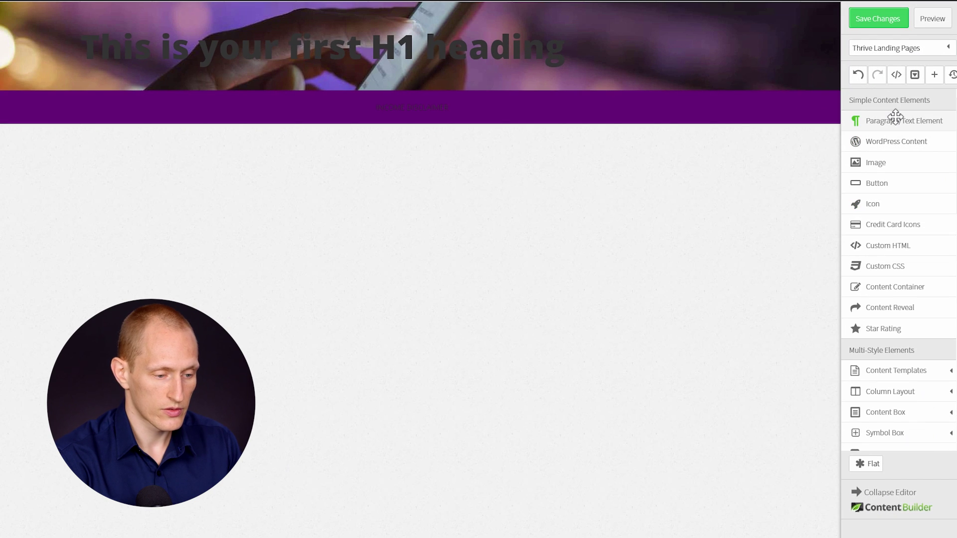
{"action": "left_click_drag", "start_coordinate": [897, 120], "coordinate": [303, 97]}
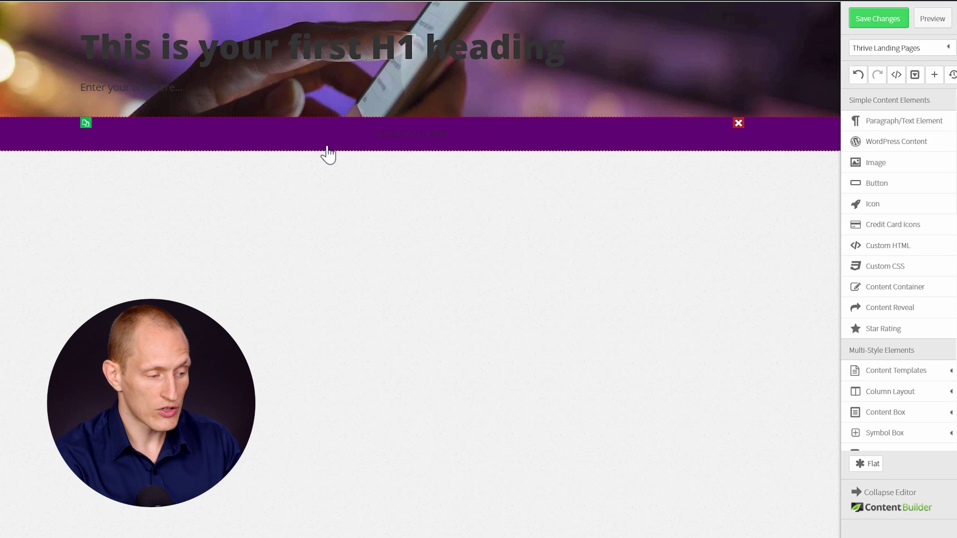
{"action": "left_click", "coordinate": [918, 54]}
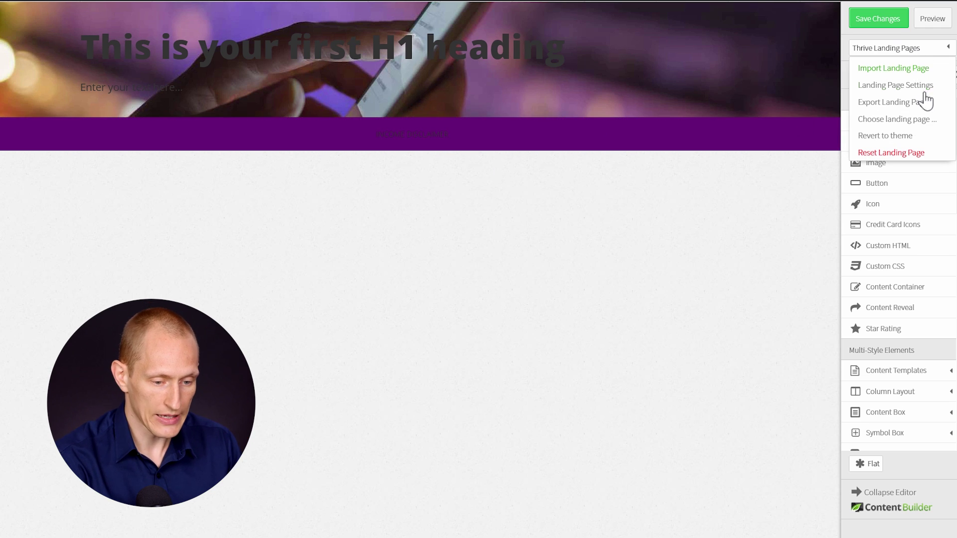
{"action": "left_click", "coordinate": [909, 85]}
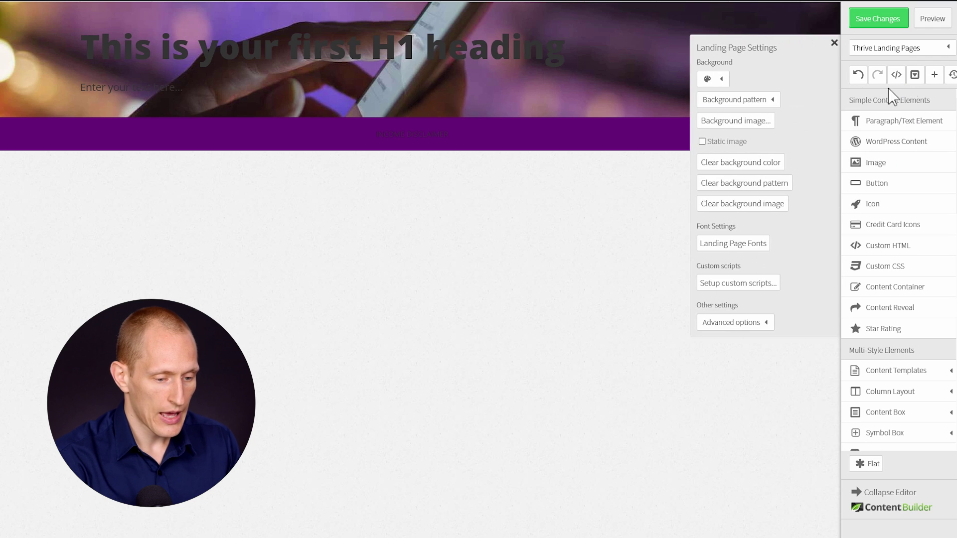
{"action": "left_click", "coordinate": [745, 244]}
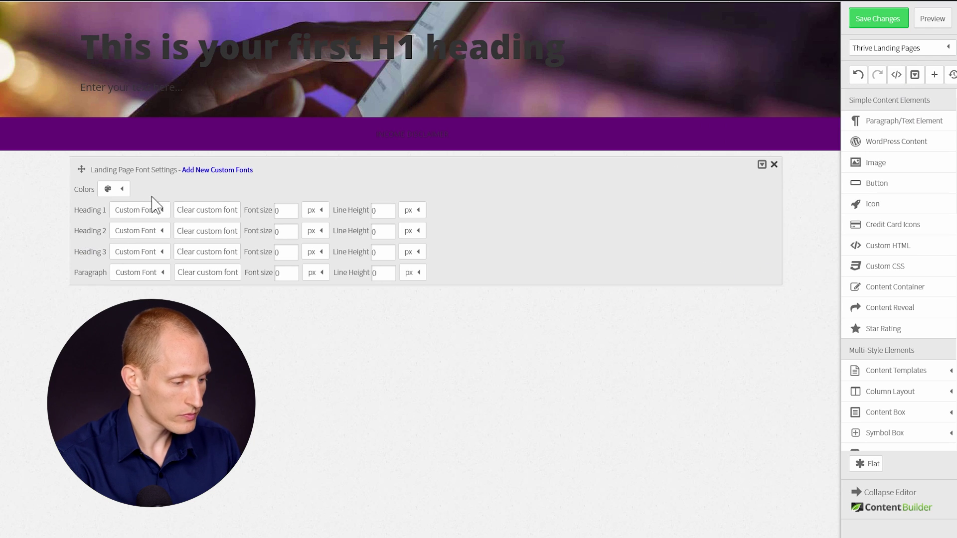
{"action": "left_click", "coordinate": [121, 191]}
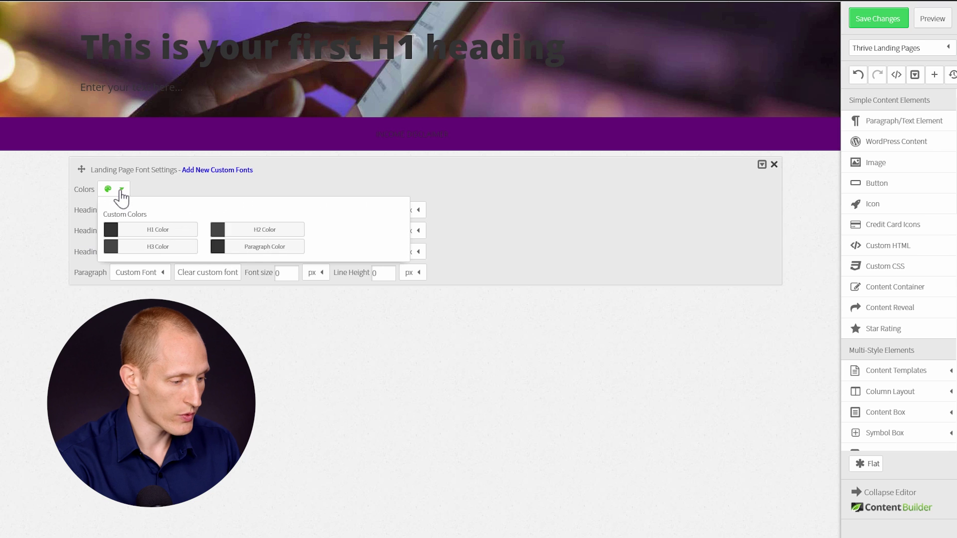
{"action": "left_click", "coordinate": [217, 247]}
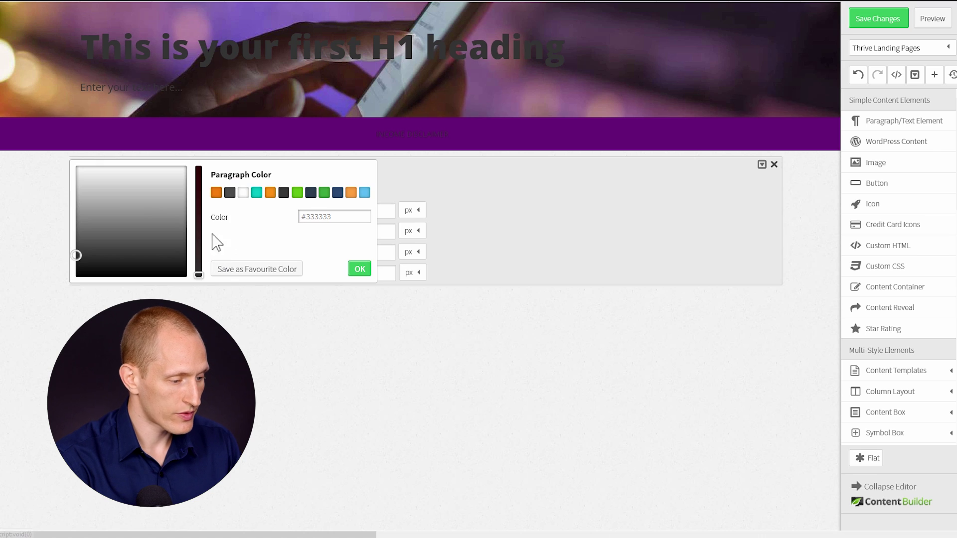
{"action": "left_click", "coordinate": [242, 193]}
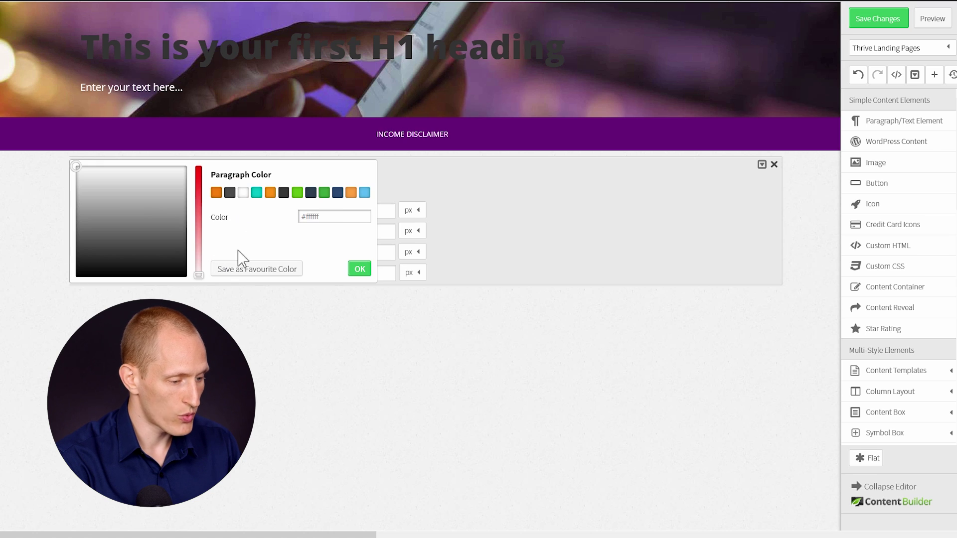
{"action": "left_click", "coordinate": [359, 271]}
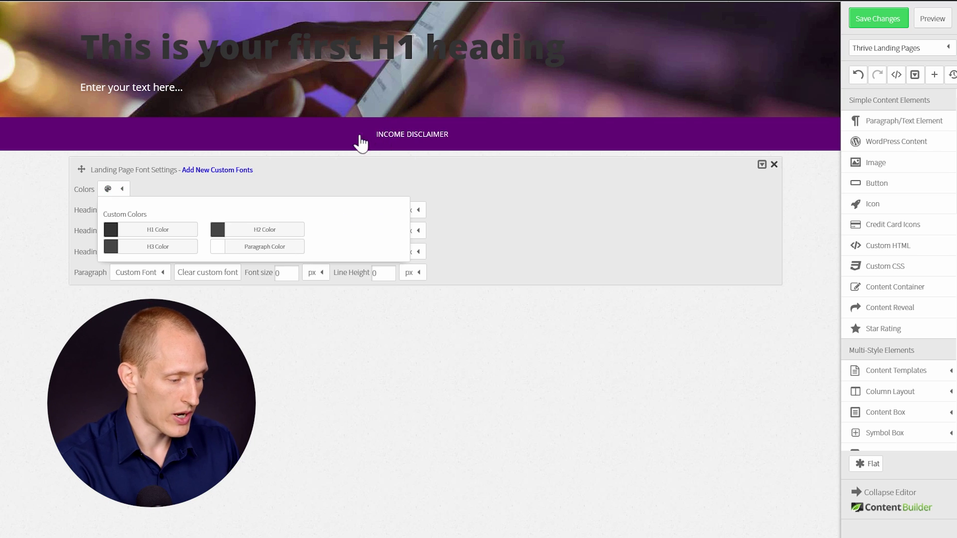
{"action": "left_click", "coordinate": [527, 210]}
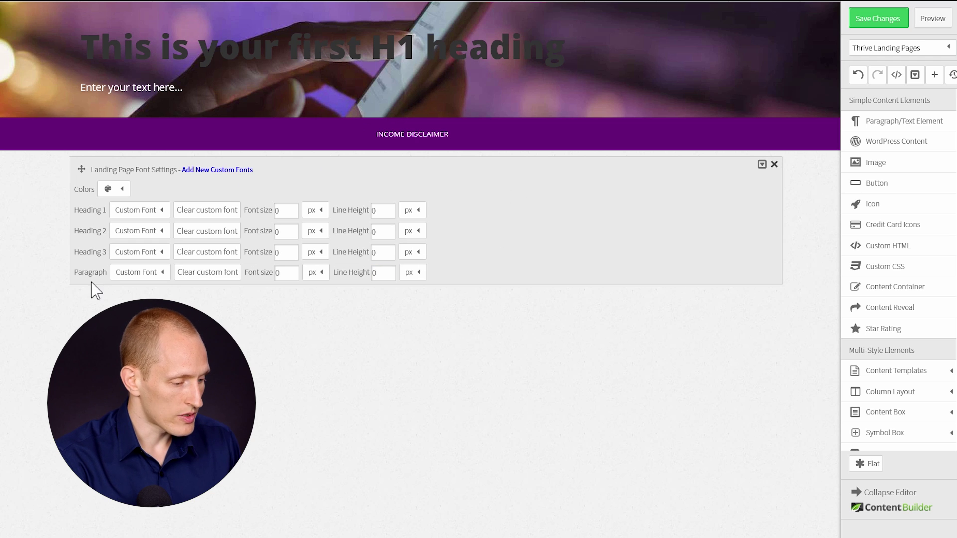
Step: Start a new custom font using Raleway with the light 300 weight
{"action": "left_click", "coordinate": [140, 272]}
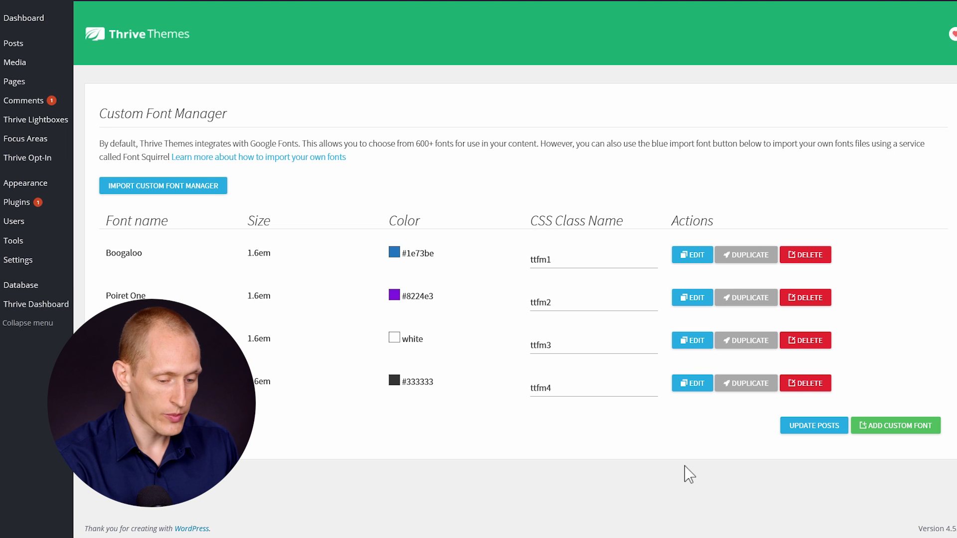
{"action": "left_click", "coordinate": [904, 426]}
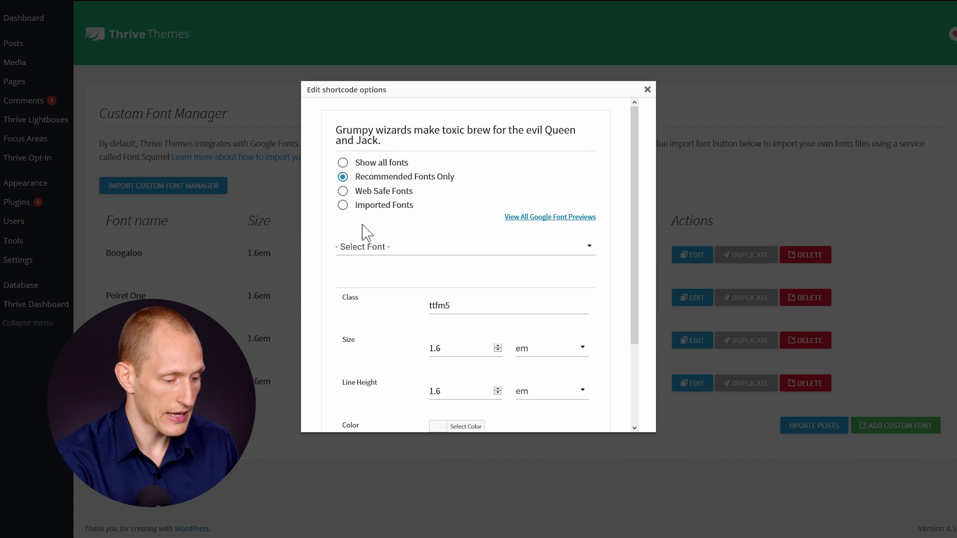
{"action": "left_click", "coordinate": [396, 248]}
{"action": "scroll", "coordinate": [444, 324], "scroll_direction": "down", "scroll_amount": 1}
{"action": "scroll", "coordinate": [424, 314], "scroll_direction": "up", "scroll_amount": 1}
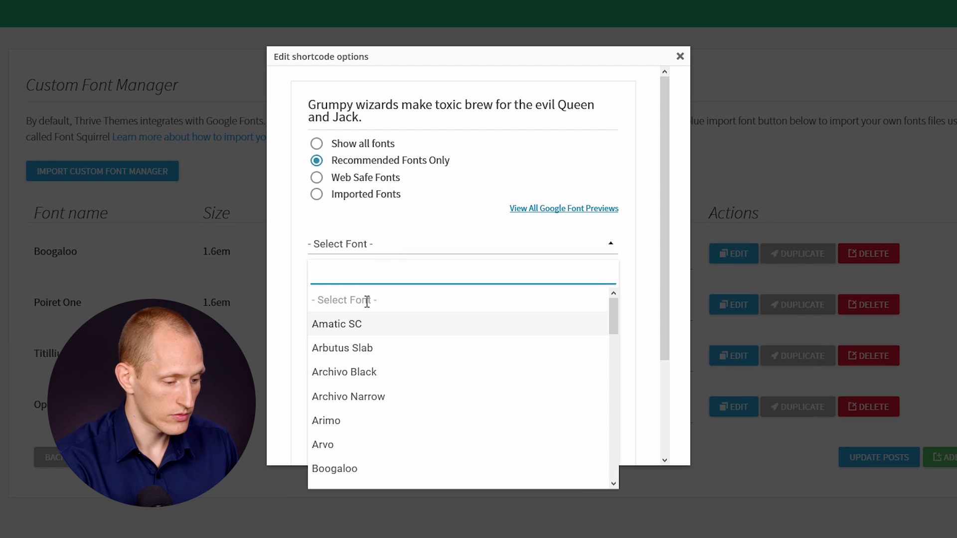
{"action": "scroll", "coordinate": [397, 325], "scroll_direction": "down", "scroll_amount": 9}
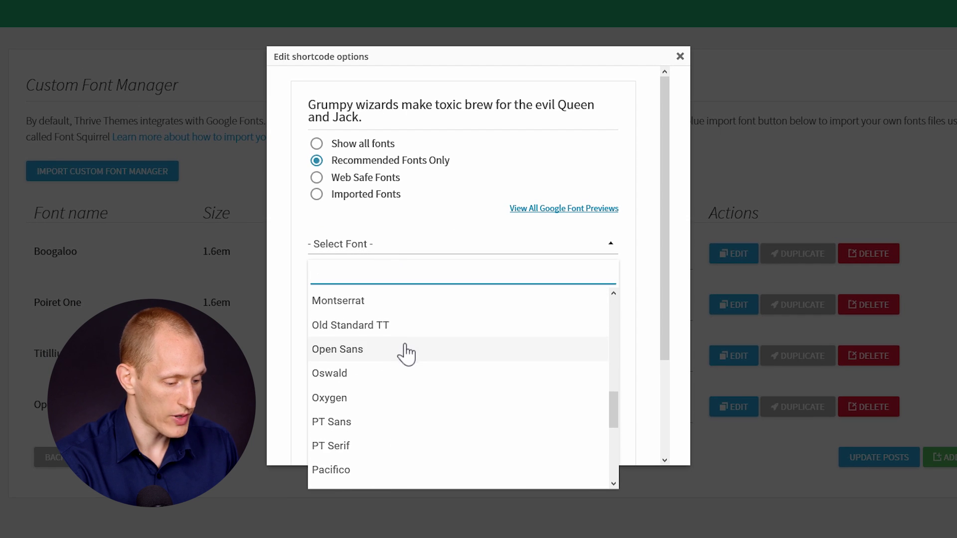
{"action": "scroll", "coordinate": [406, 352], "scroll_direction": "down", "scroll_amount": 5}
{"action": "left_click", "coordinate": [351, 350]}
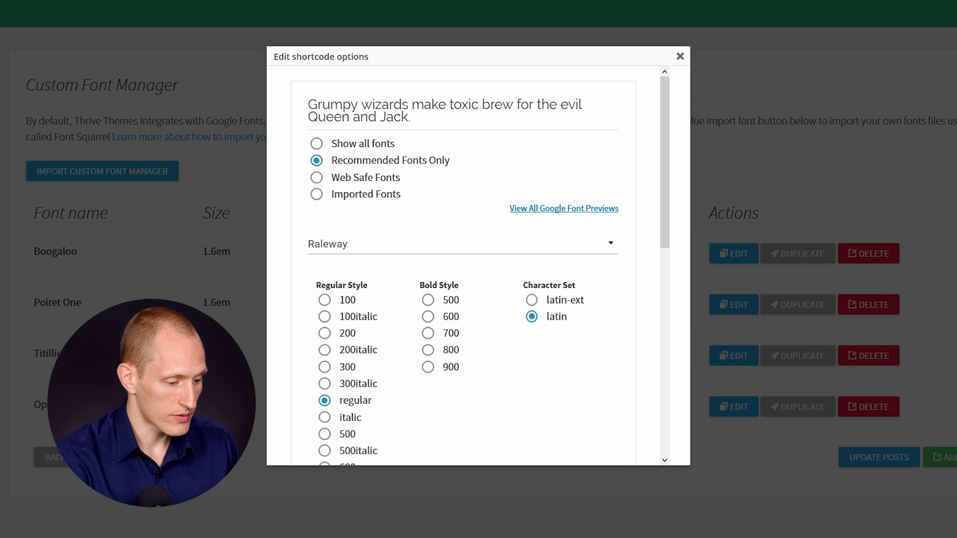
{"action": "scroll", "coordinate": [449, 369], "scroll_direction": "down", "scroll_amount": 1}
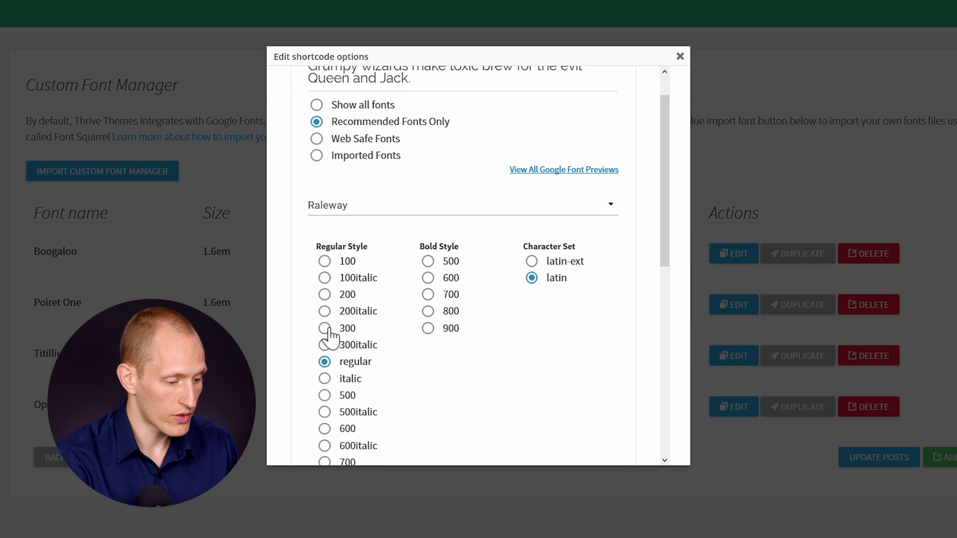
{"action": "left_click", "coordinate": [325, 329]}
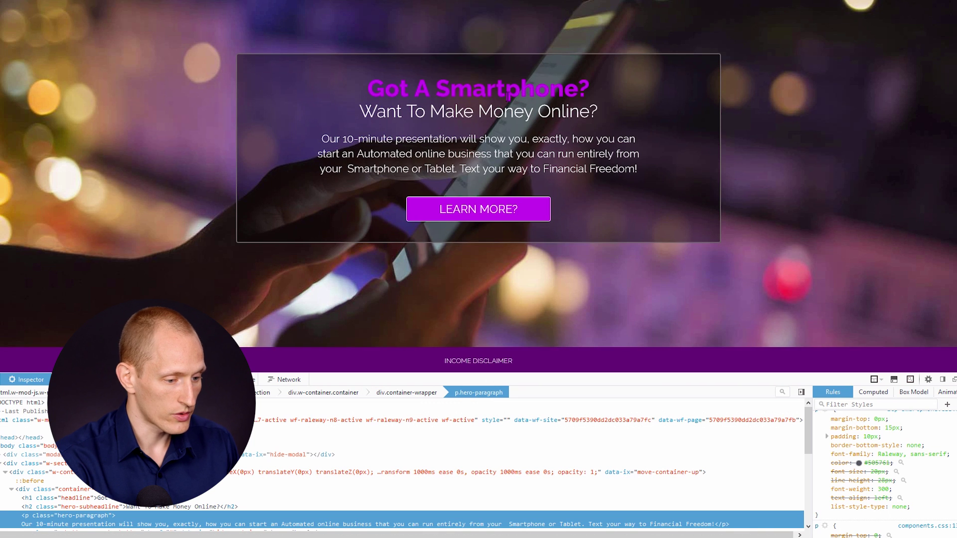
Step: Check the reference heading's font weight, then save the Raleway custom font ttfm5
{"action": "right_click", "coordinate": [507, 91]}
{"action": "left_click", "coordinate": [552, 191]}
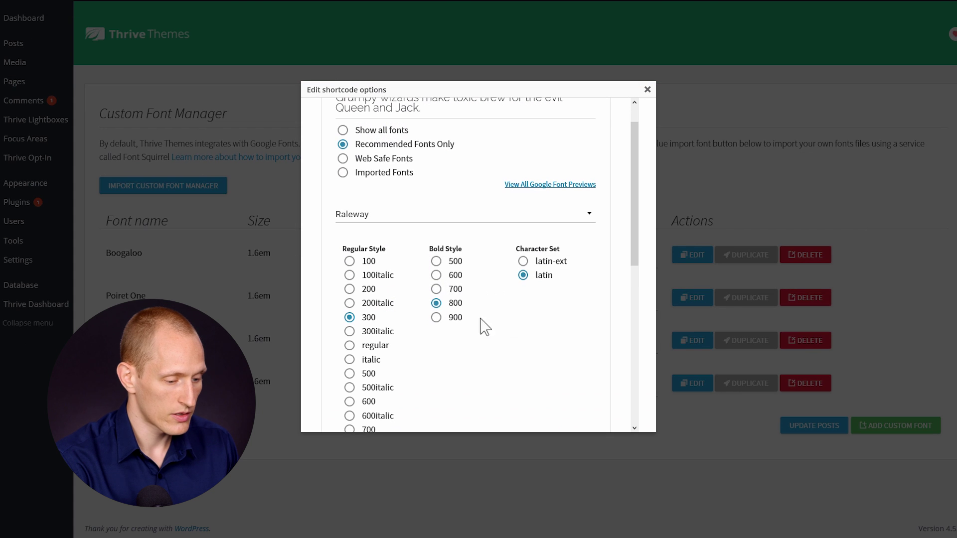
{"action": "scroll", "coordinate": [505, 275], "scroll_direction": "down", "scroll_amount": 6}
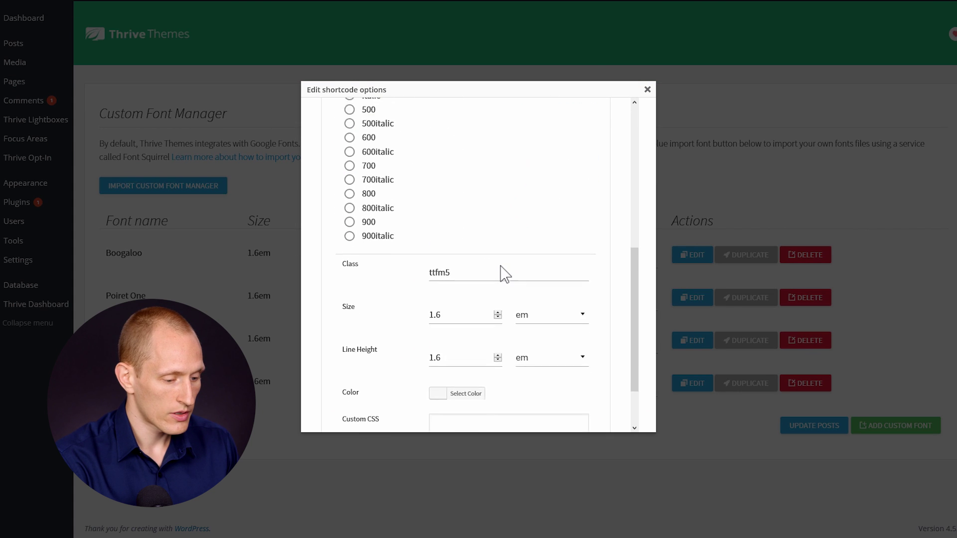
{"action": "scroll", "coordinate": [394, 319], "scroll_direction": "down", "scroll_amount": 1}
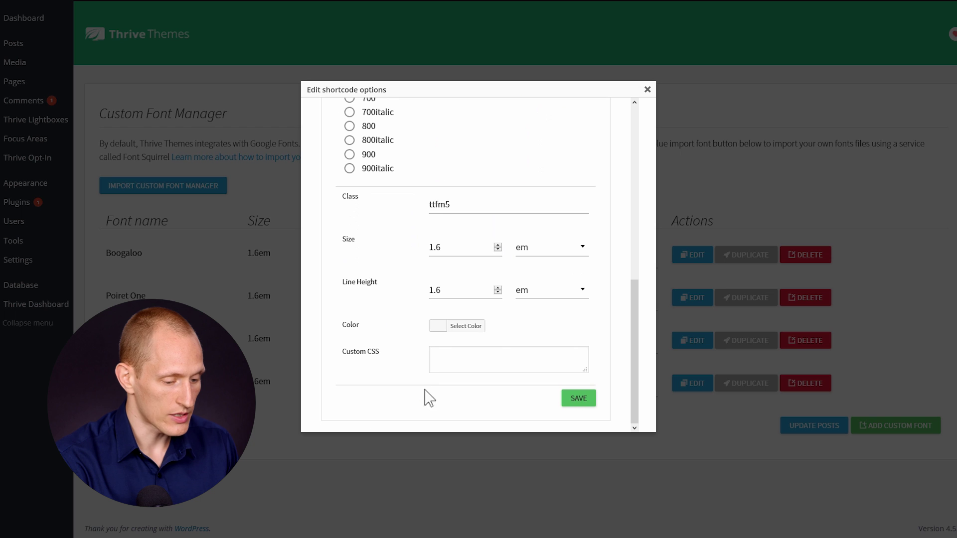
{"action": "left_click", "coordinate": [576, 401]}
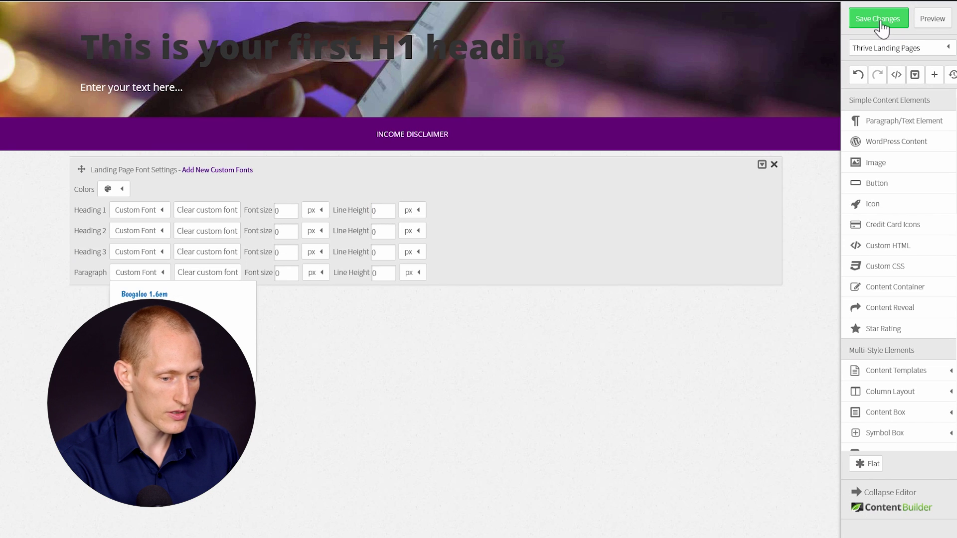
Step: Save the page, then set the landing page paragraph font to Raleway 1.6em at 21 px
{"action": "left_click", "coordinate": [879, 20]}
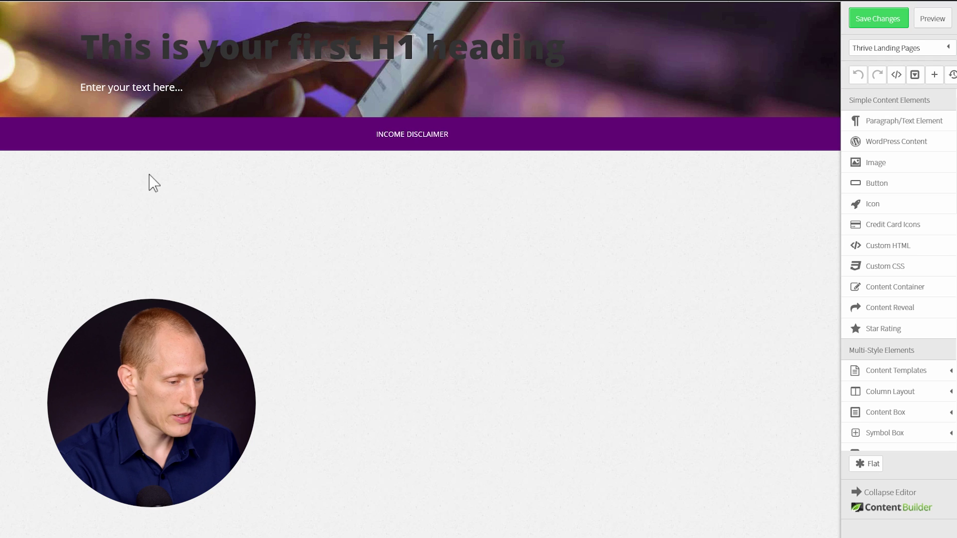
{"action": "left_click", "coordinate": [901, 51]}
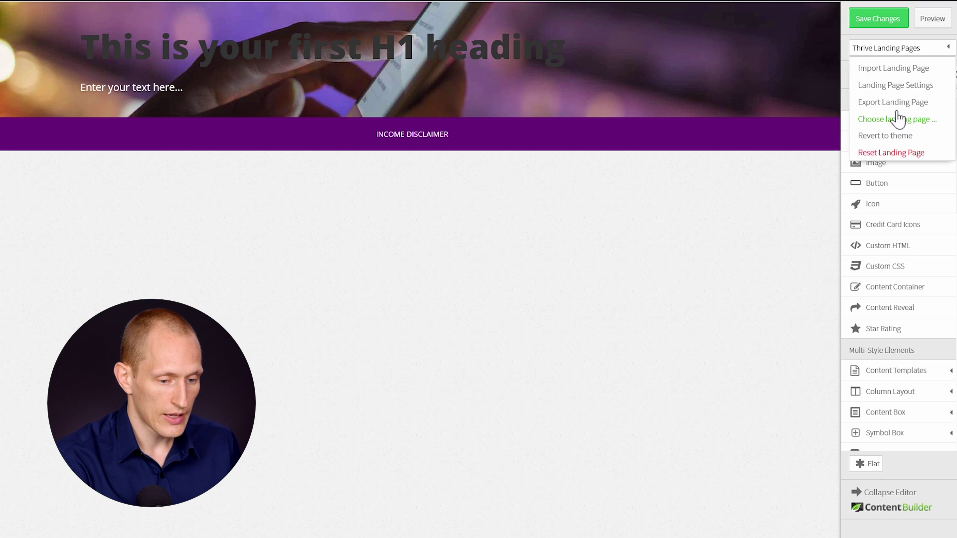
{"action": "left_click", "coordinate": [889, 94]}
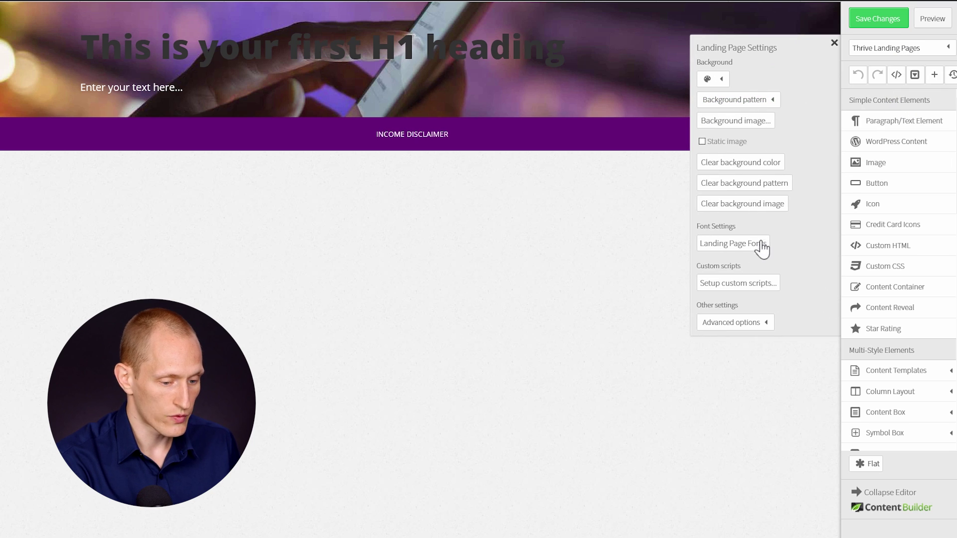
{"action": "left_click", "coordinate": [728, 244]}
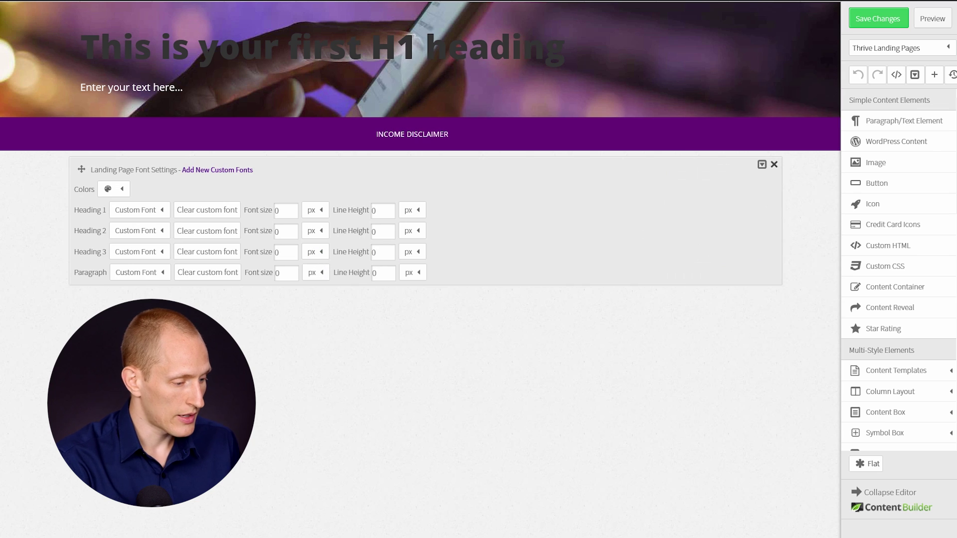
{"action": "left_click", "coordinate": [137, 274]}
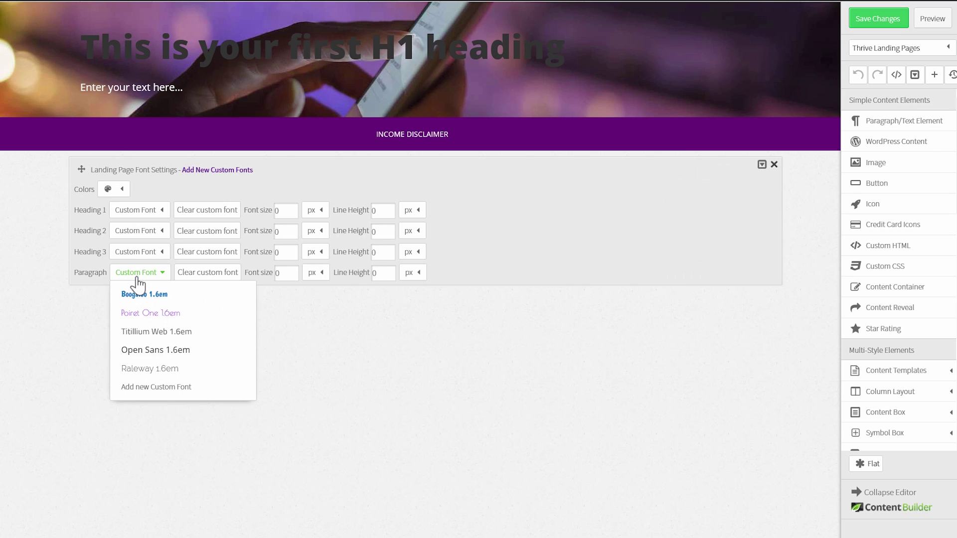
{"action": "left_click", "coordinate": [150, 370]}
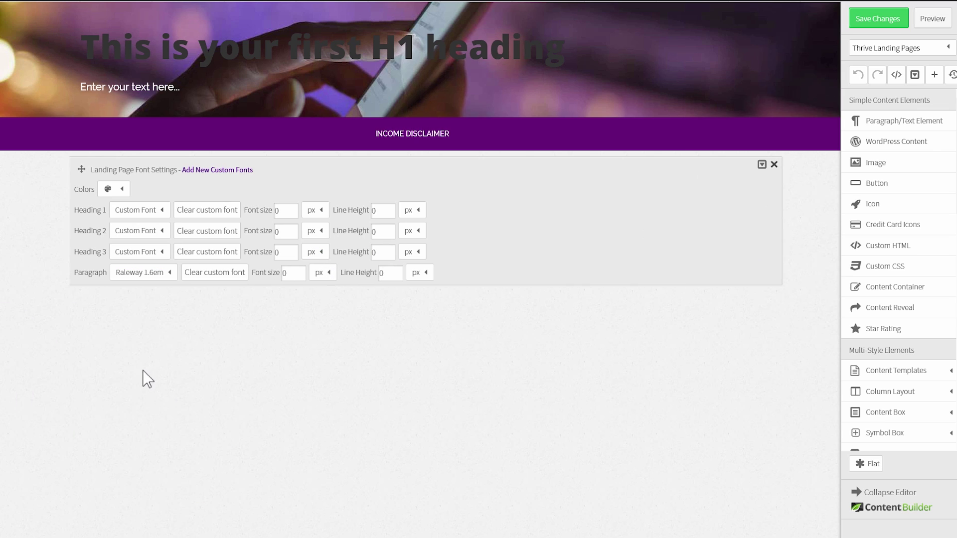
{"action": "left_click", "coordinate": [296, 277]}
{"action": "left_click", "coordinate": [300, 272]}
{"action": "key", "text": "Tab"}
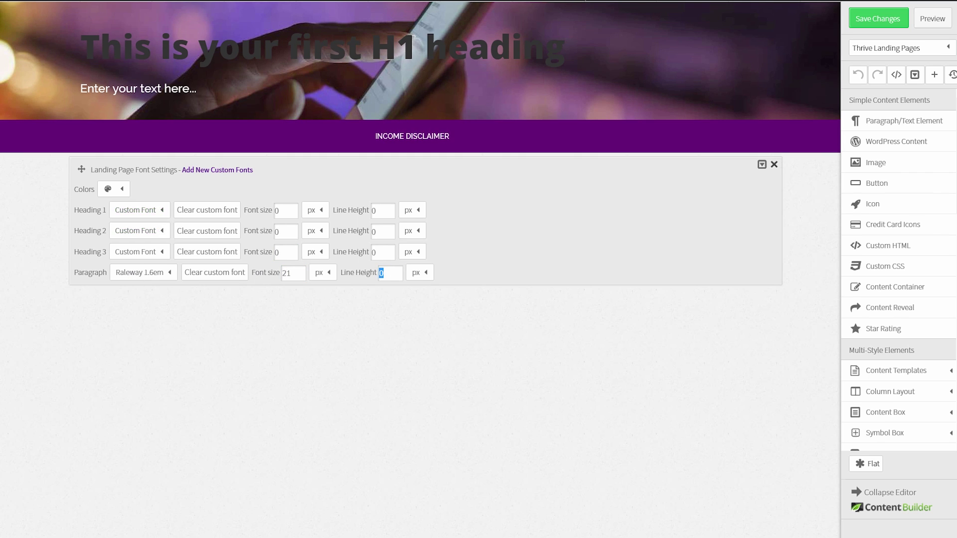
{"action": "key", "text": "F11"}
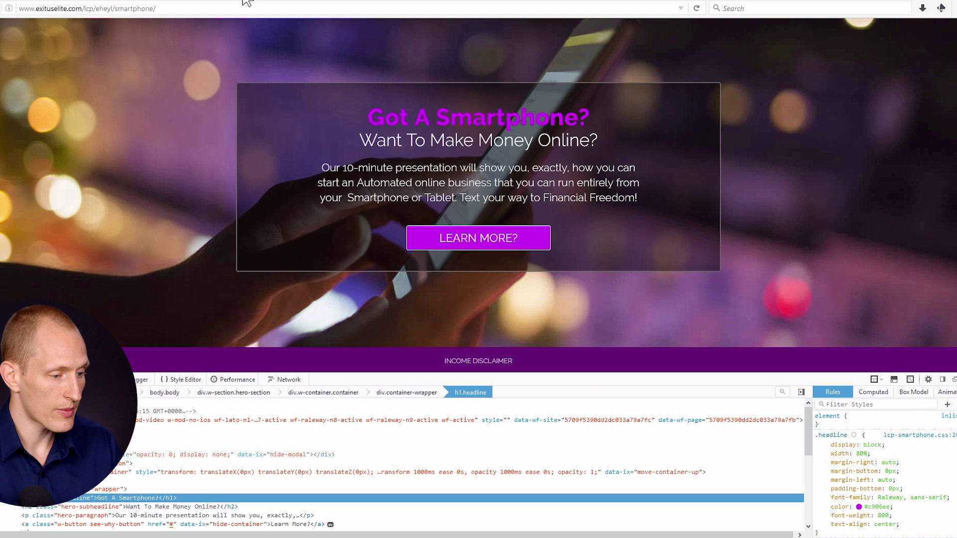
Step: Inspect the reference headline in Firefox Developer Tools and select its colour value #c906ee
{"action": "key", "text": "F11"}
{"action": "right_click", "coordinate": [439, 91]}
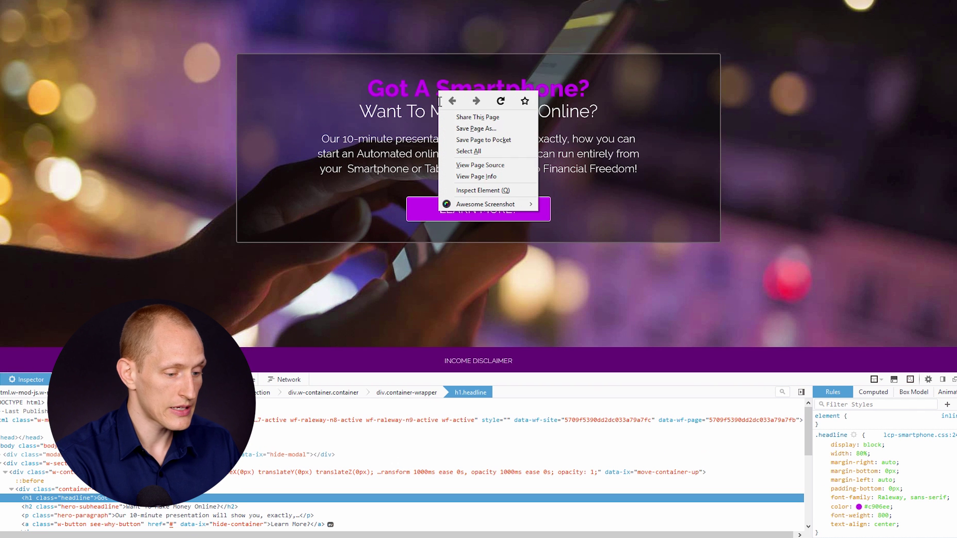
{"action": "left_click", "coordinate": [502, 191]}
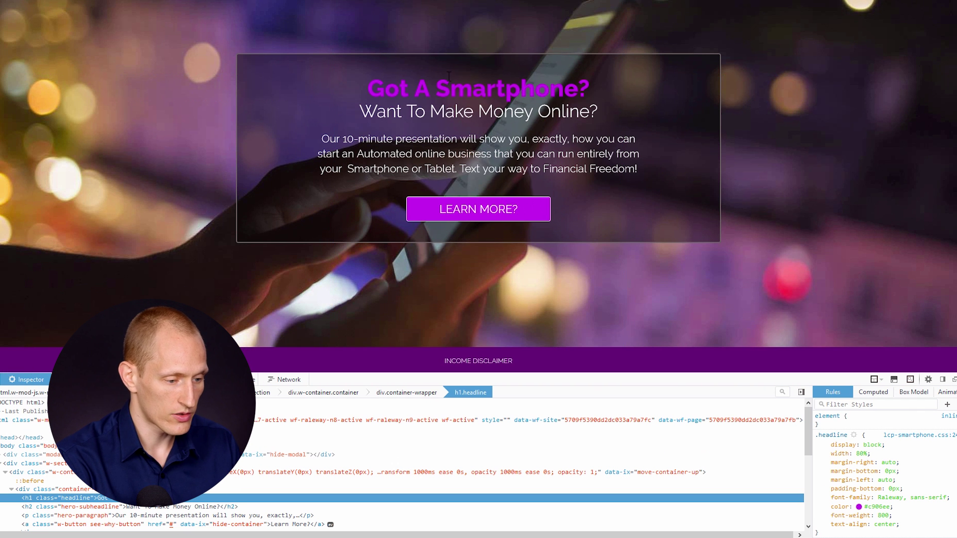
{"action": "left_click", "coordinate": [876, 508]}
{"action": "key", "text": "ctrl+c"}
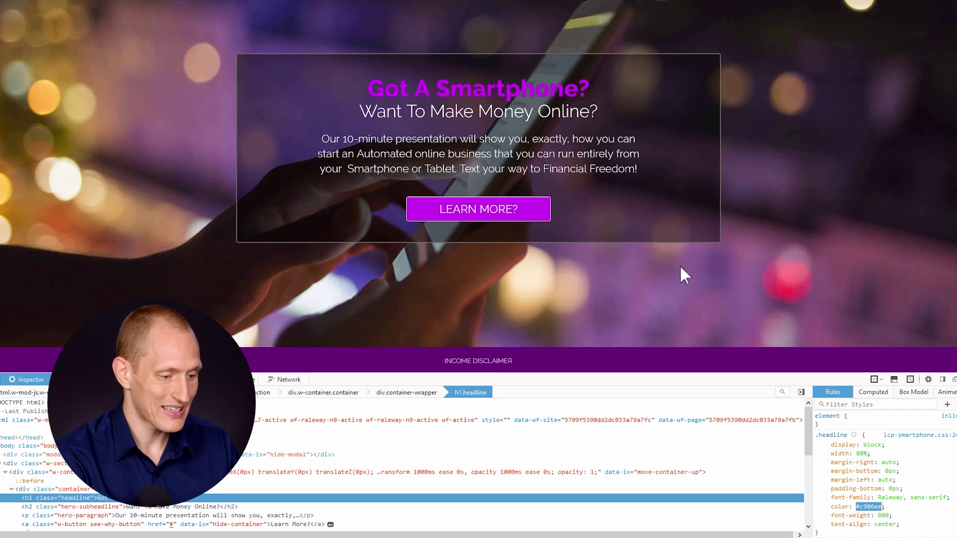
{"action": "mouse_move", "coordinate": [573, 2]}
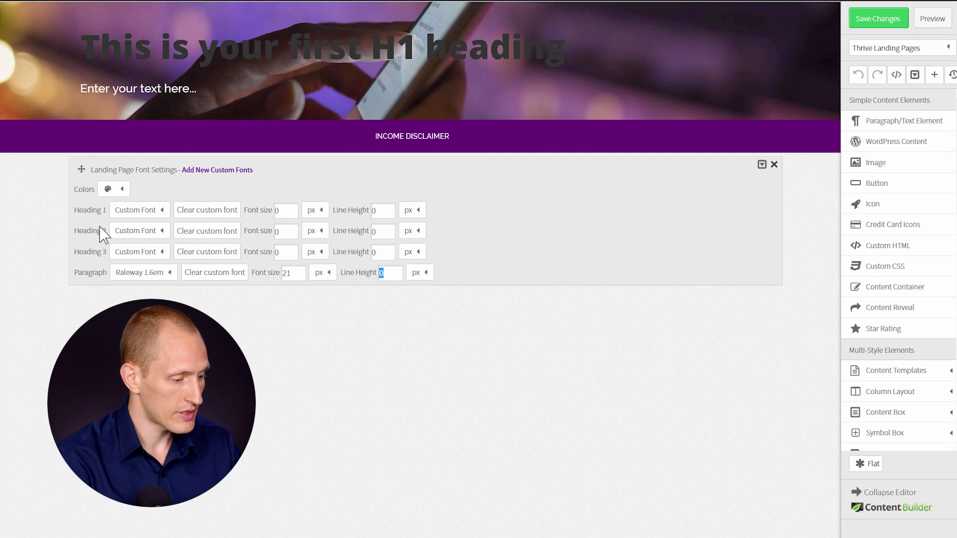
Step: Set Heading 1 to the Raleway 1.6em font at 46 px
{"action": "left_click", "coordinate": [152, 212]}
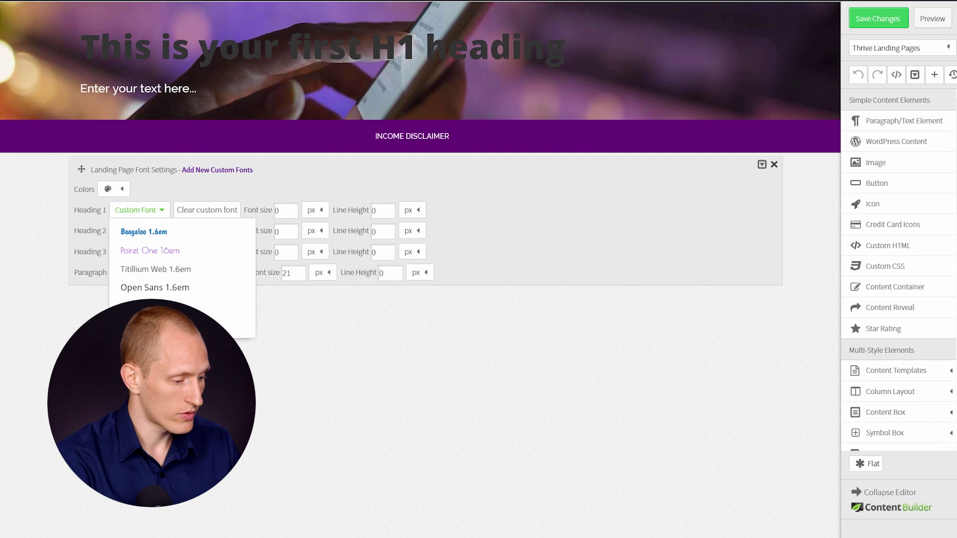
{"action": "left_click", "coordinate": [149, 306]}
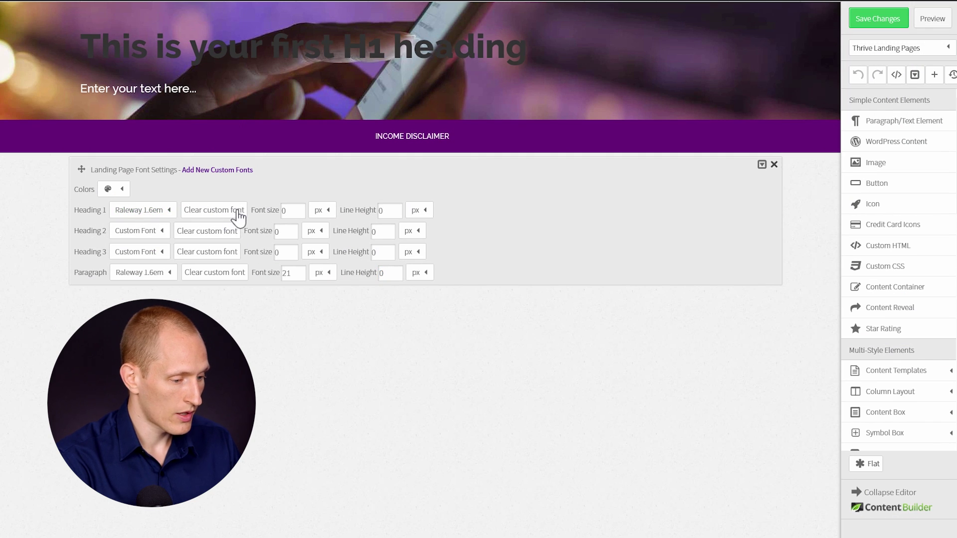
{"action": "left_click", "coordinate": [294, 211]}
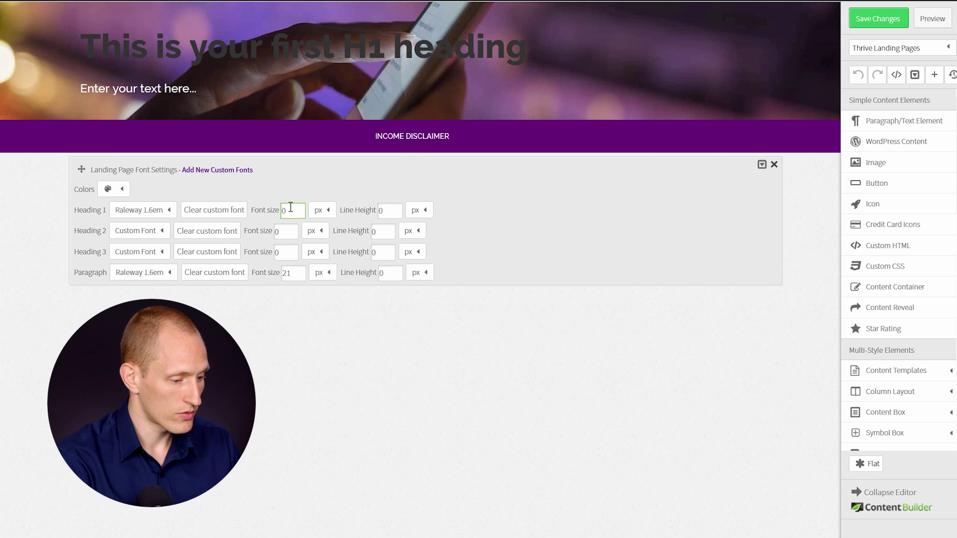
{"action": "type", "text": "46"}
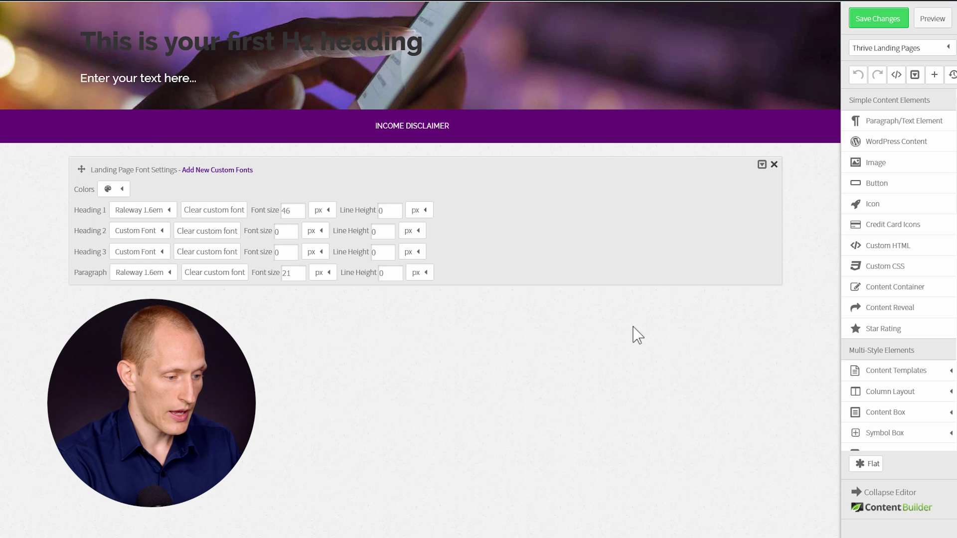
Step: Paste #c906ee as the H1 colour and close the Landing Page Font Settings
{"action": "left_click", "coordinate": [120, 190]}
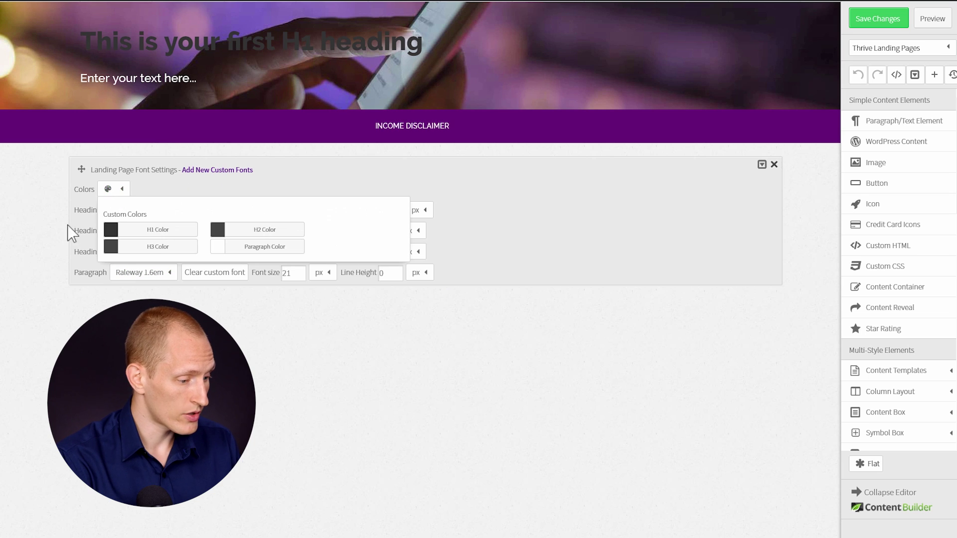
{"action": "left_click", "coordinate": [110, 232]}
{"action": "left_click_drag", "start_coordinate": [337, 217], "coordinate": [207, 211]}
{"action": "key", "text": "ctrl+v"}
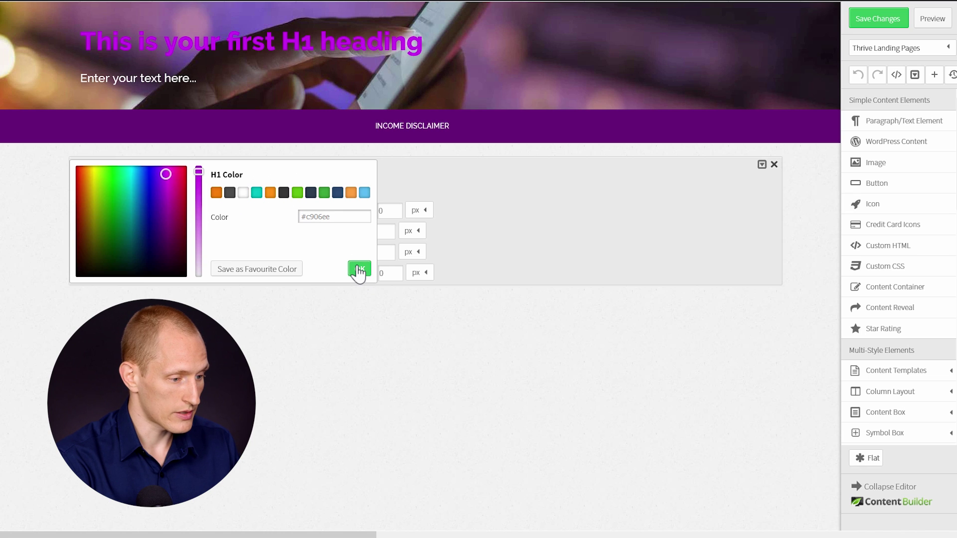
{"action": "left_click", "coordinate": [359, 270]}
{"action": "left_click", "coordinate": [666, 336]}
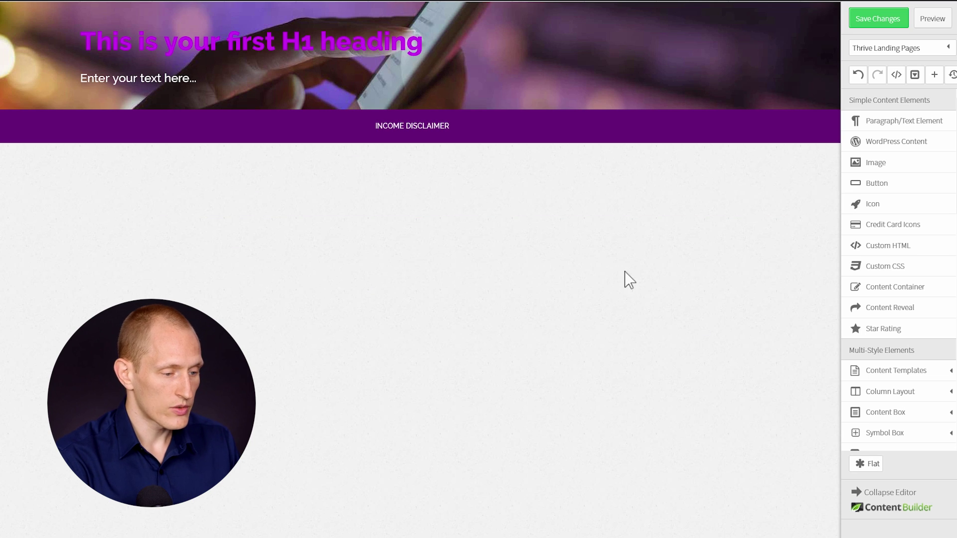
{"action": "mouse_move", "coordinate": [730, 123]}
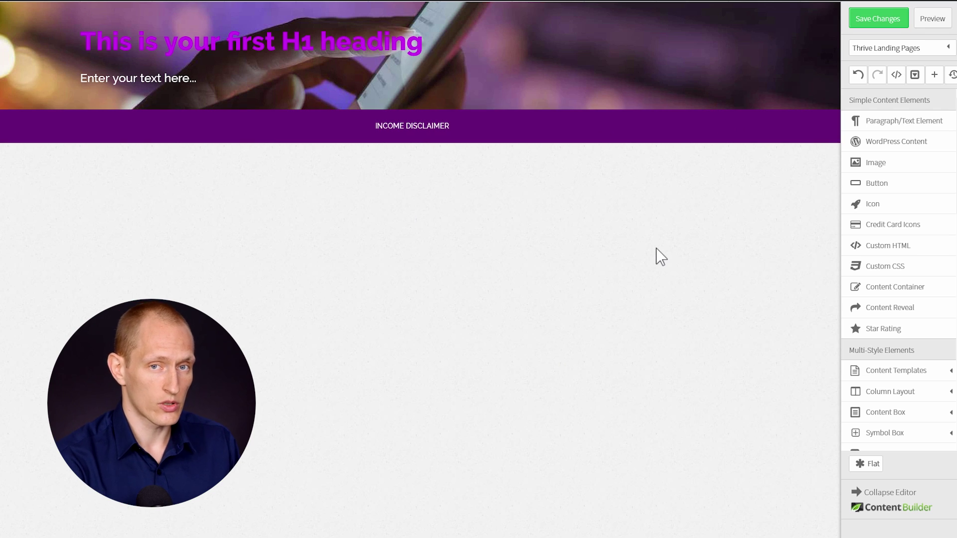
{"action": "key", "text": "F11"}
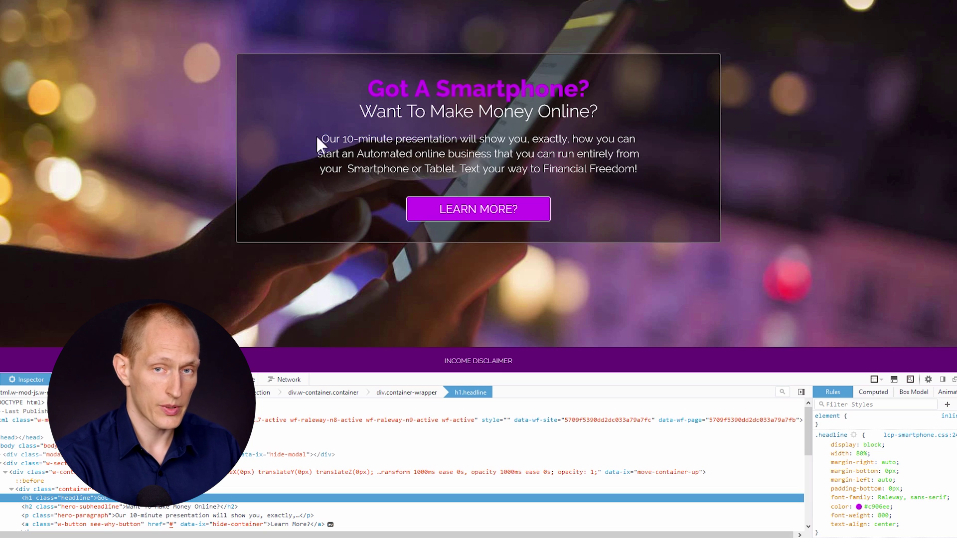
{"action": "mouse_move", "coordinate": [319, 3]}
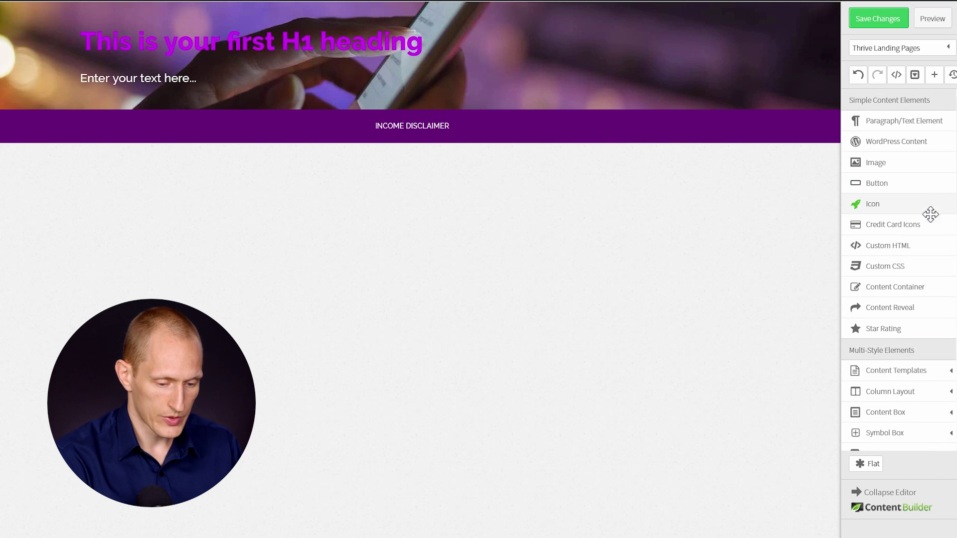
Step: Drag a content box into the top of the page
{"action": "scroll", "coordinate": [922, 299], "scroll_direction": "down", "scroll_amount": 3}
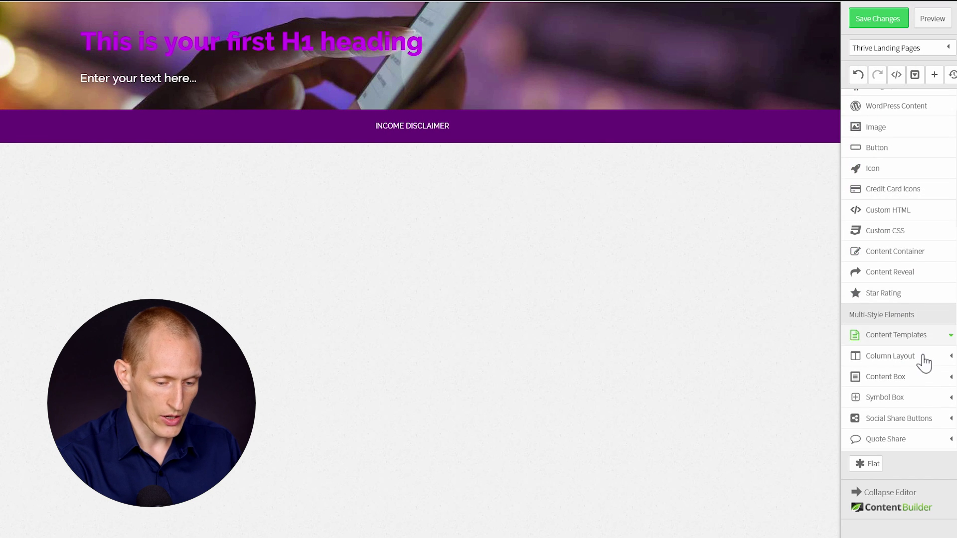
{"action": "left_click", "coordinate": [903, 349]}
{"action": "scroll", "coordinate": [899, 330], "scroll_direction": "down", "scroll_amount": 2}
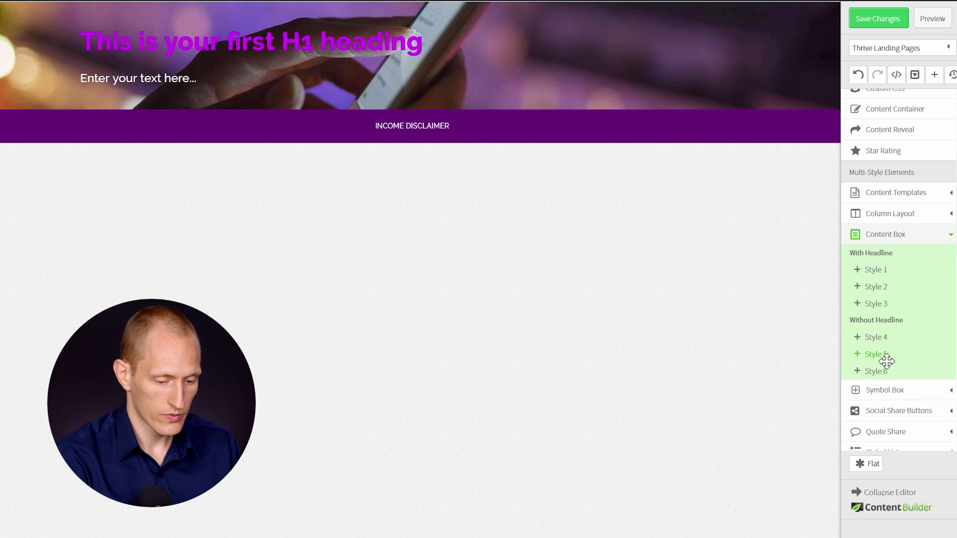
{"action": "left_click_drag", "start_coordinate": [876, 372], "coordinate": [379, 26]}
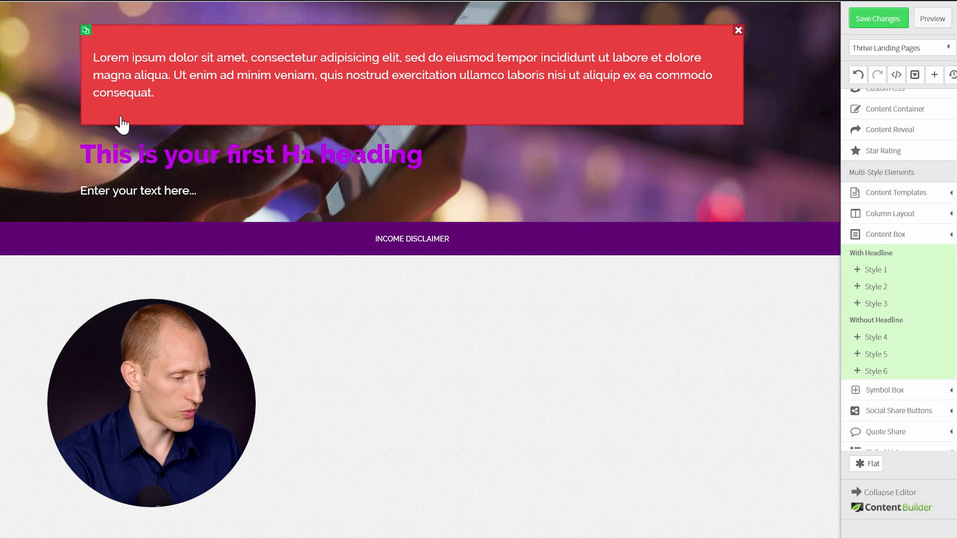
Step: Give the content box a mostly see-through black background
{"action": "left_click", "coordinate": [154, 123]}
{"action": "left_click", "coordinate": [95, 169]}
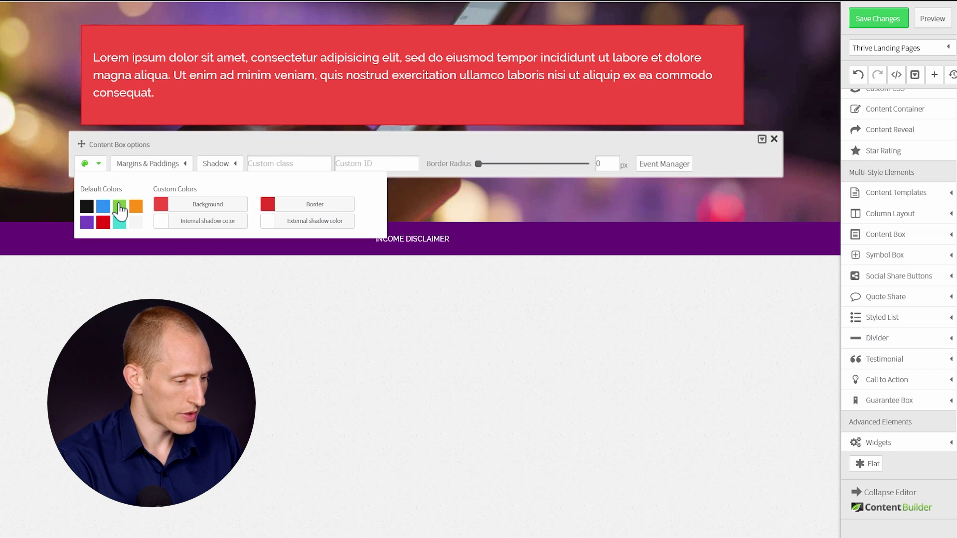
{"action": "left_click", "coordinate": [160, 205]}
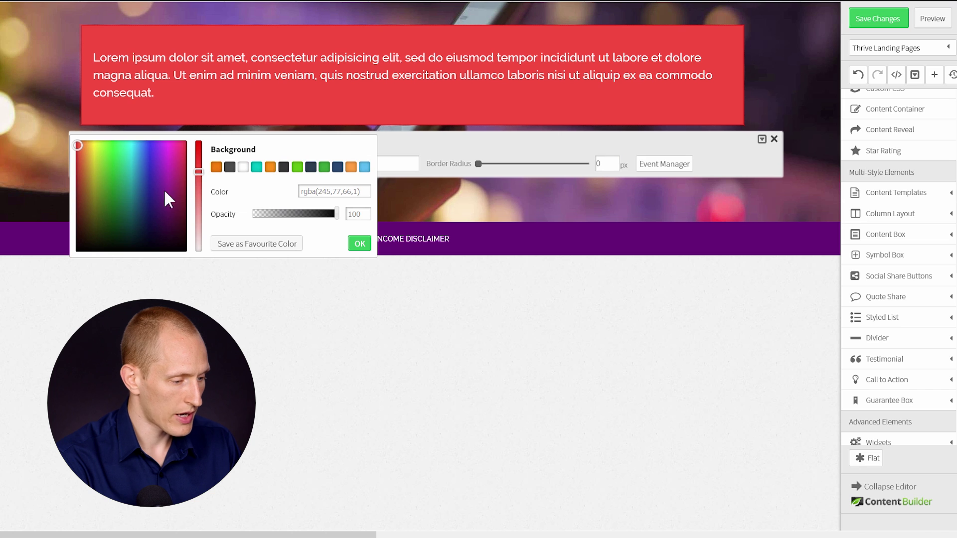
{"action": "left_click_drag", "start_coordinate": [82, 237], "coordinate": [65, 259]}
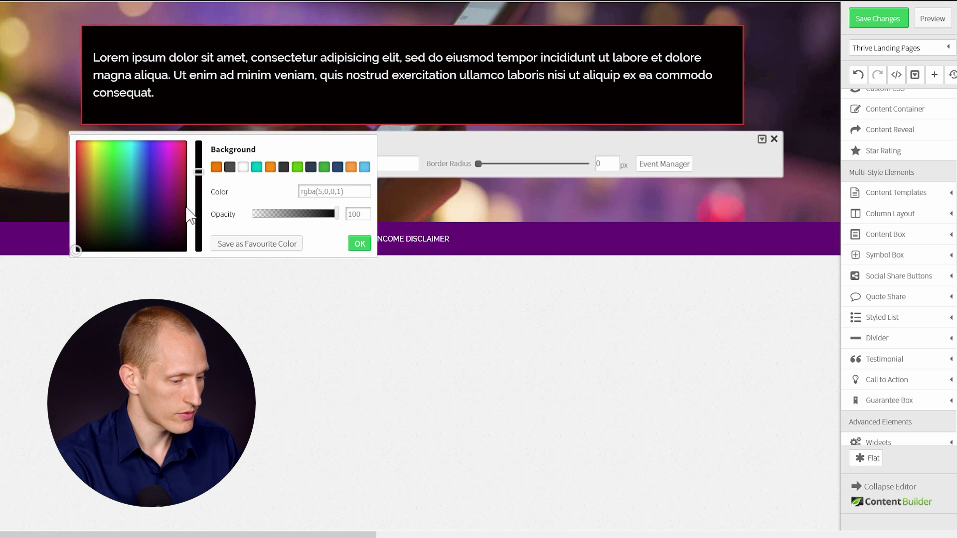
{"action": "left_click_drag", "start_coordinate": [336, 214], "coordinate": [272, 216]}
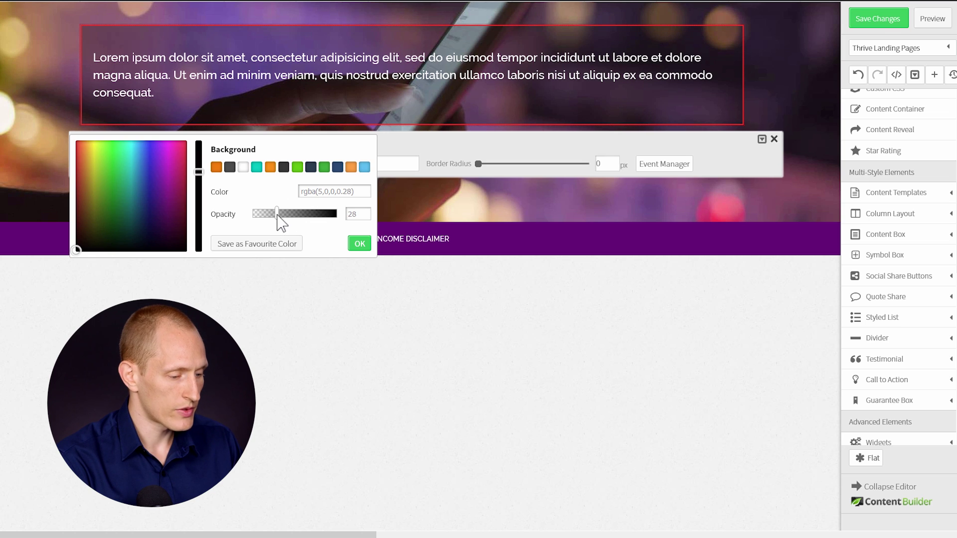
{"action": "left_click", "coordinate": [360, 244]}
Step: Set the content box border colour to a warm dark grey (#72706f)
{"action": "left_click", "coordinate": [272, 208]}
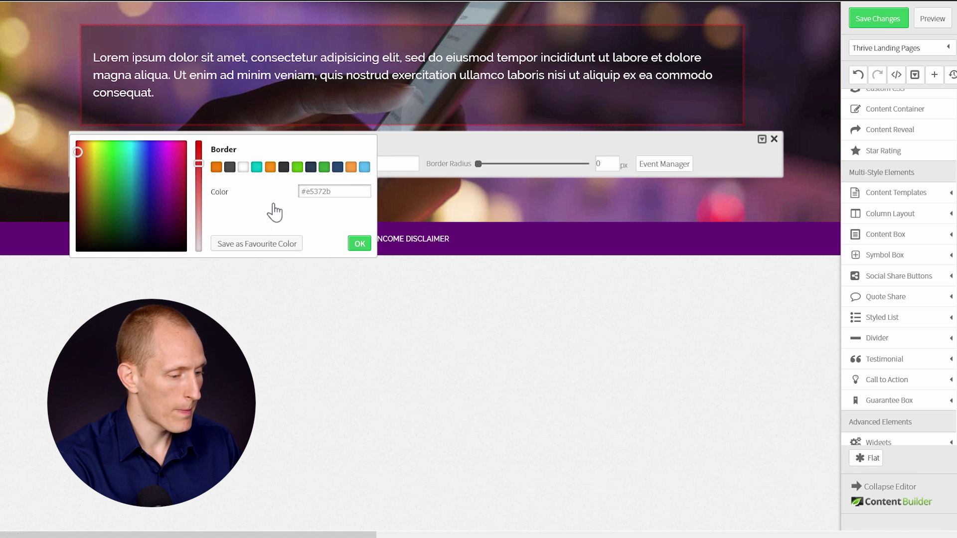
{"action": "left_click_drag", "start_coordinate": [200, 168], "coordinate": [200, 249]}
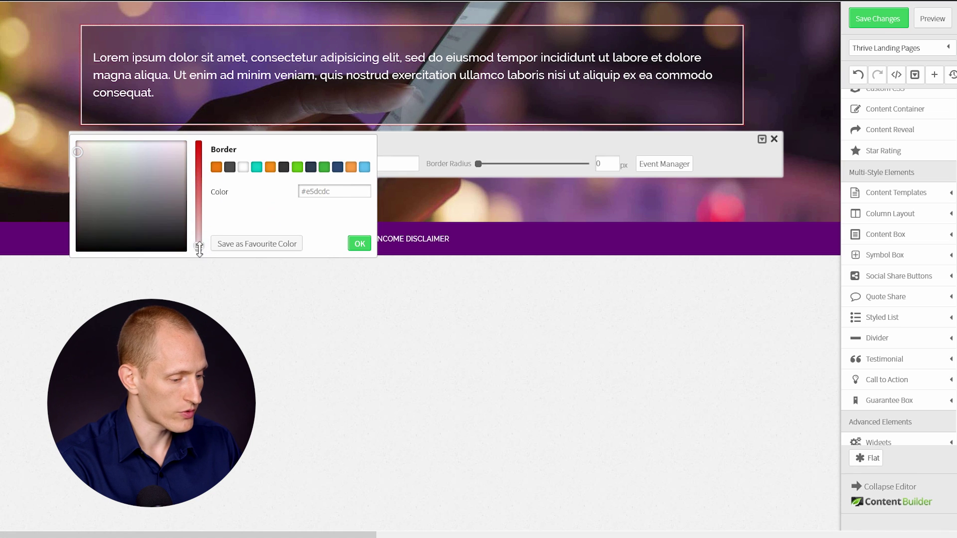
{"action": "left_click", "coordinate": [103, 208]}
{"action": "left_click_drag", "start_coordinate": [90, 207], "coordinate": [83, 200]}
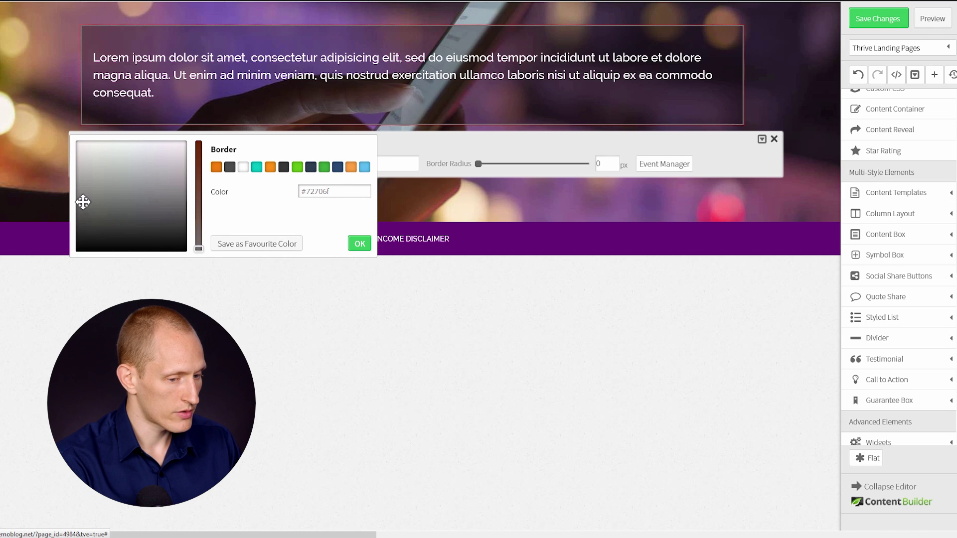
{"action": "left_click", "coordinate": [360, 244]}
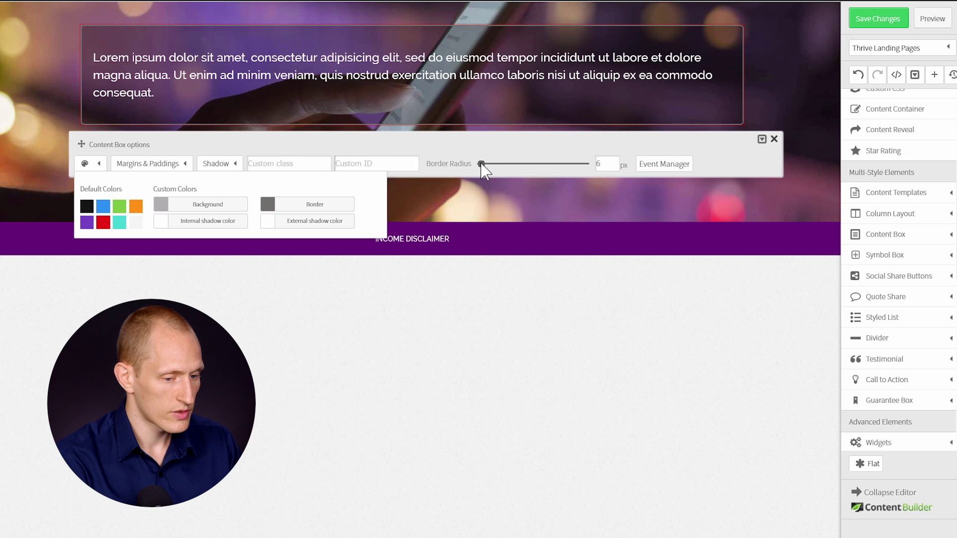
Step: Move the H1 heading into the content box and delete the placeholder text element
{"action": "left_click", "coordinate": [630, 218]}
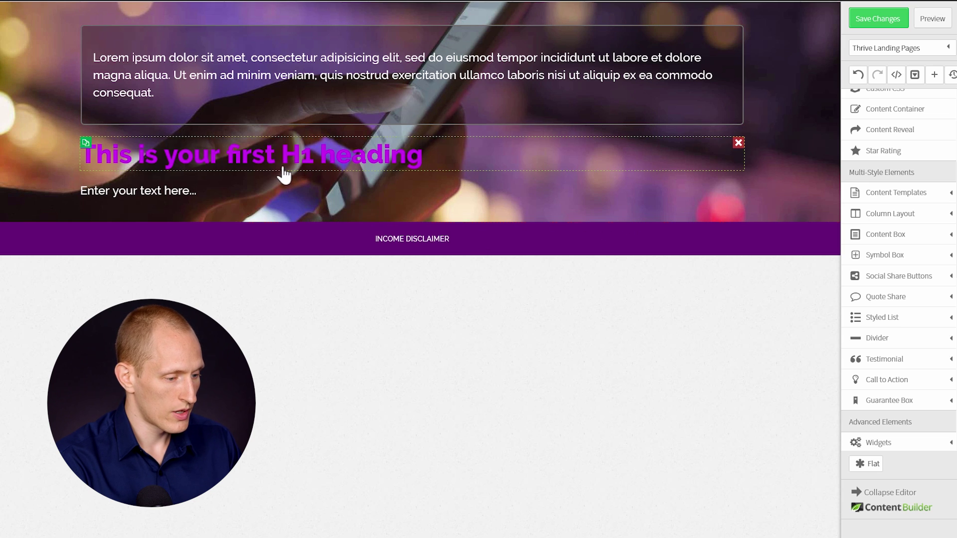
{"action": "left_click_drag", "start_coordinate": [278, 167], "coordinate": [334, 50]}
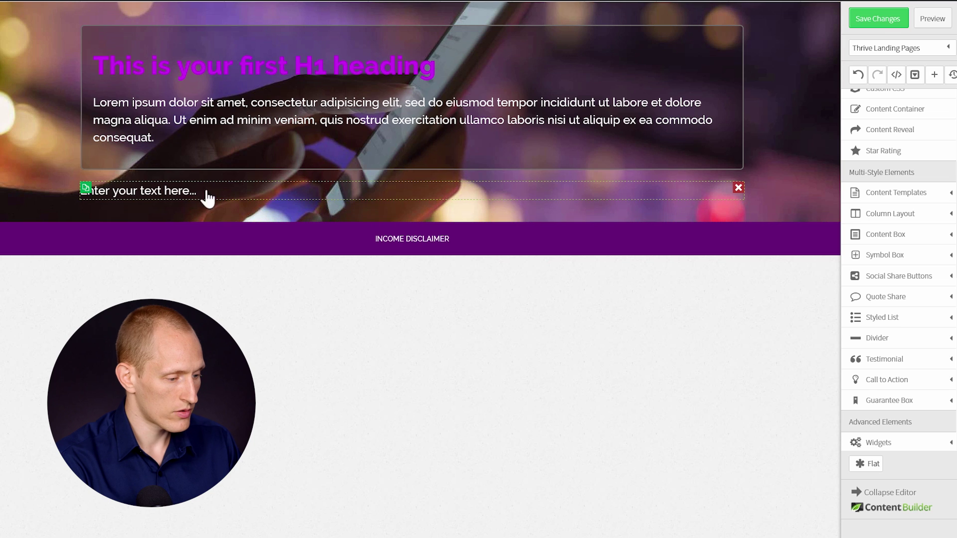
{"action": "left_click", "coordinate": [738, 188]}
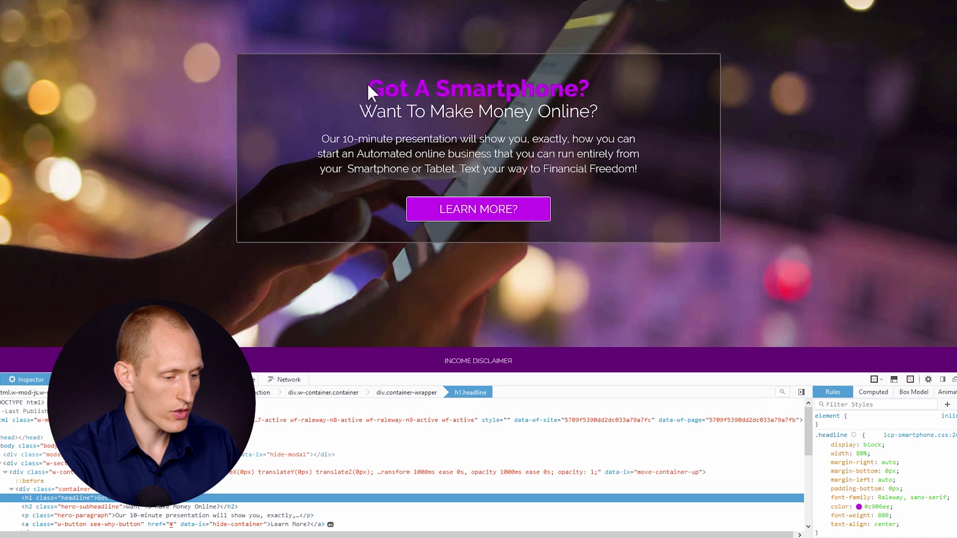
Step: Replace the heading with a centred 'Got A Smartphone?' and duplicate the Lorem ipsum paragraph
{"action": "left_click_drag", "start_coordinate": [378, 88], "coordinate": [598, 94]}
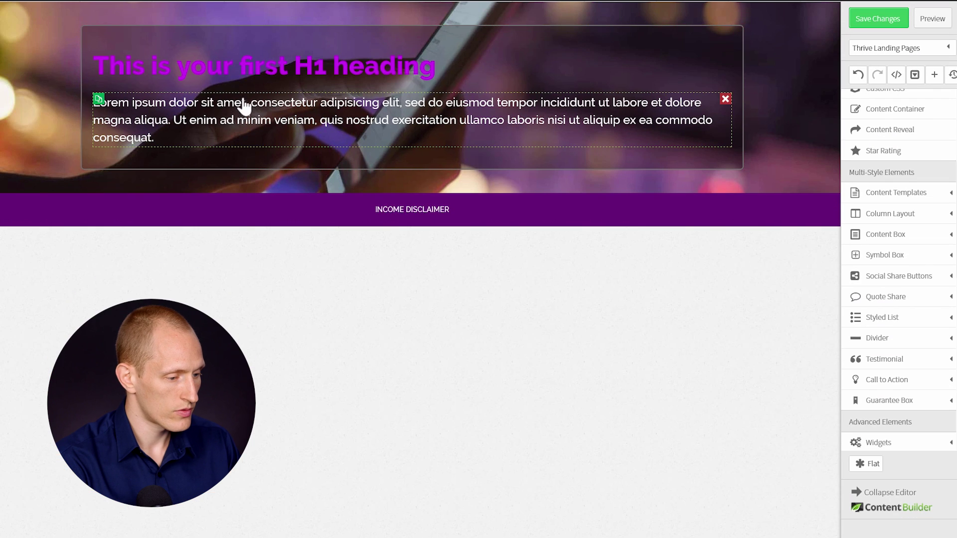
{"action": "left_click", "coordinate": [242, 104]}
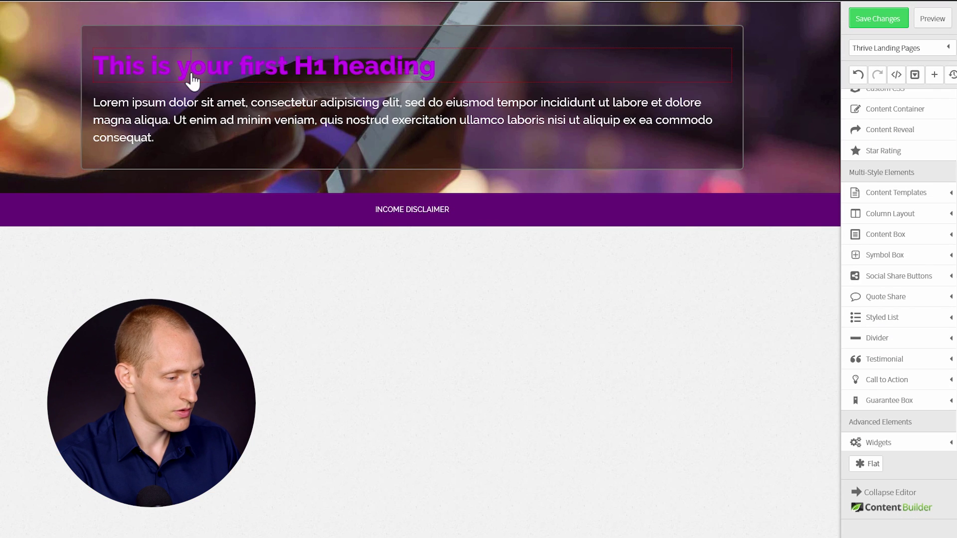
{"action": "triple_click", "coordinate": [193, 80]}
{"action": "key", "text": "ctrl+v"}
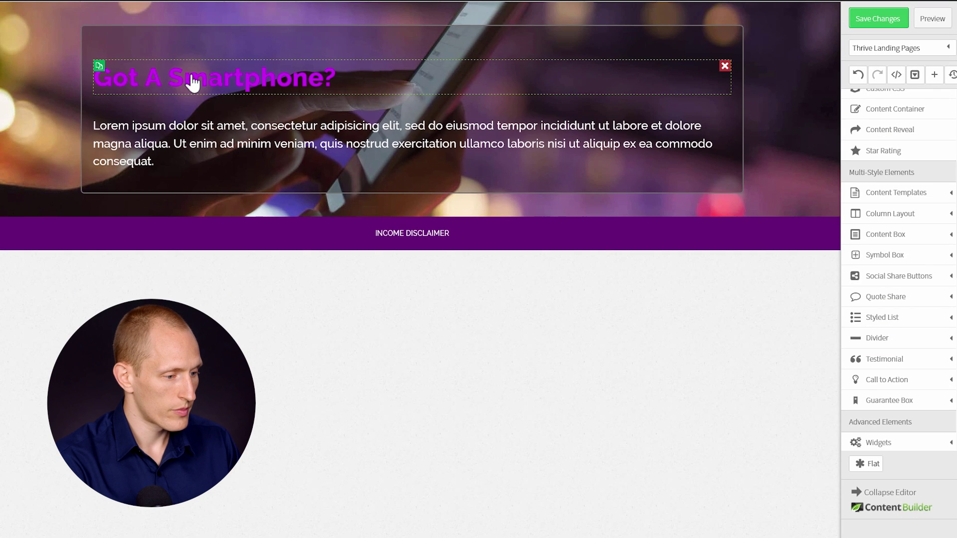
{"action": "left_click", "coordinate": [318, 92]}
{"action": "left_click", "coordinate": [292, 133]}
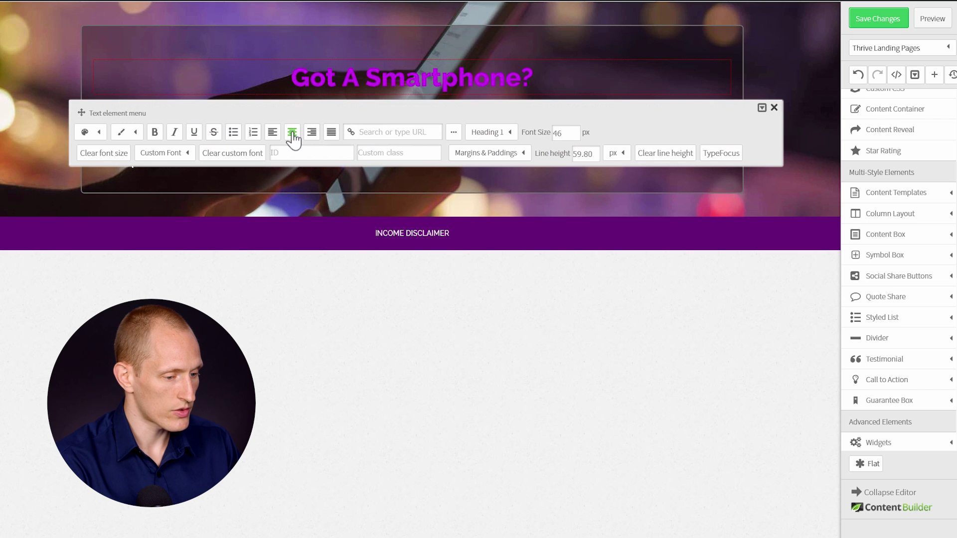
{"action": "left_click", "coordinate": [344, 205]}
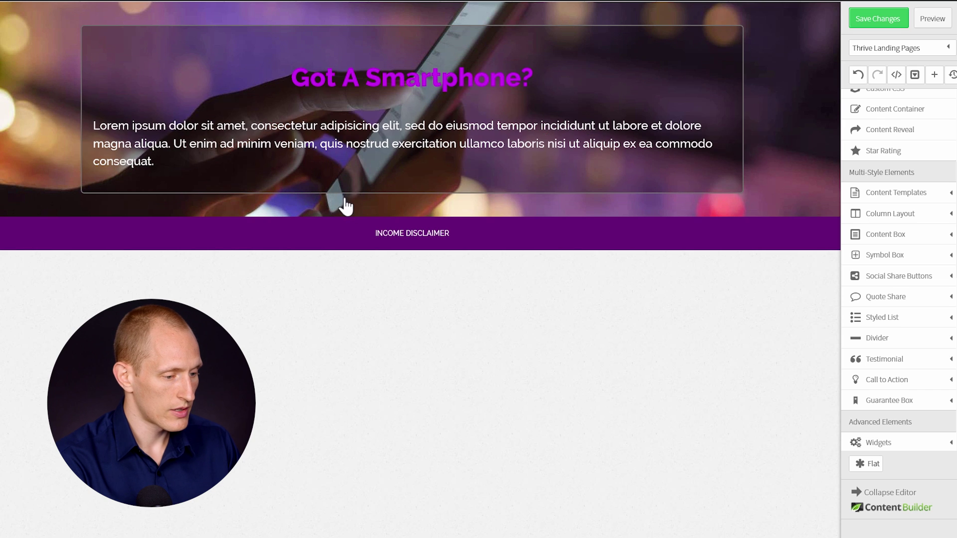
{"action": "left_click", "coordinate": [99, 123]}
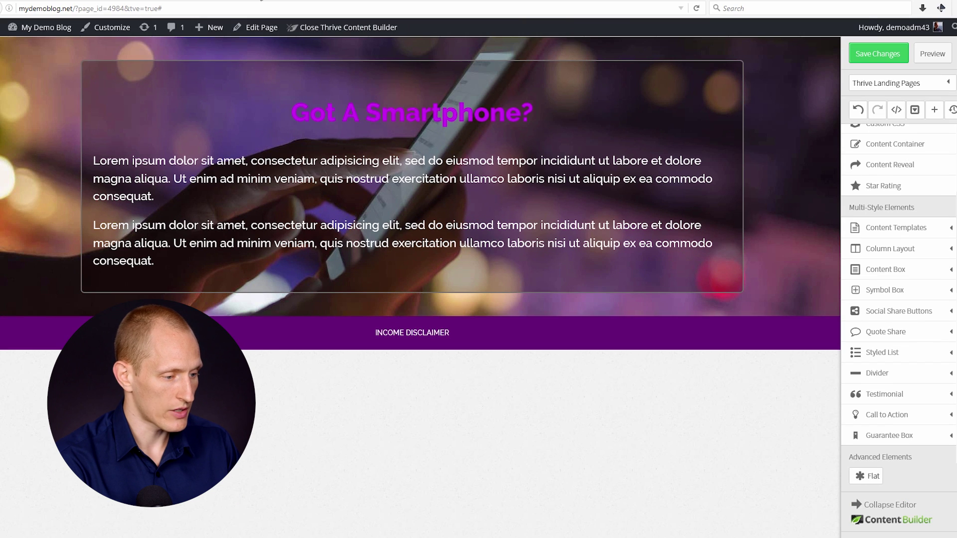
Step: Copy the 'Want To Make Money Online?' subheading from the reference page, deleting an accidental paste
{"action": "key", "text": "alt+Tab"}
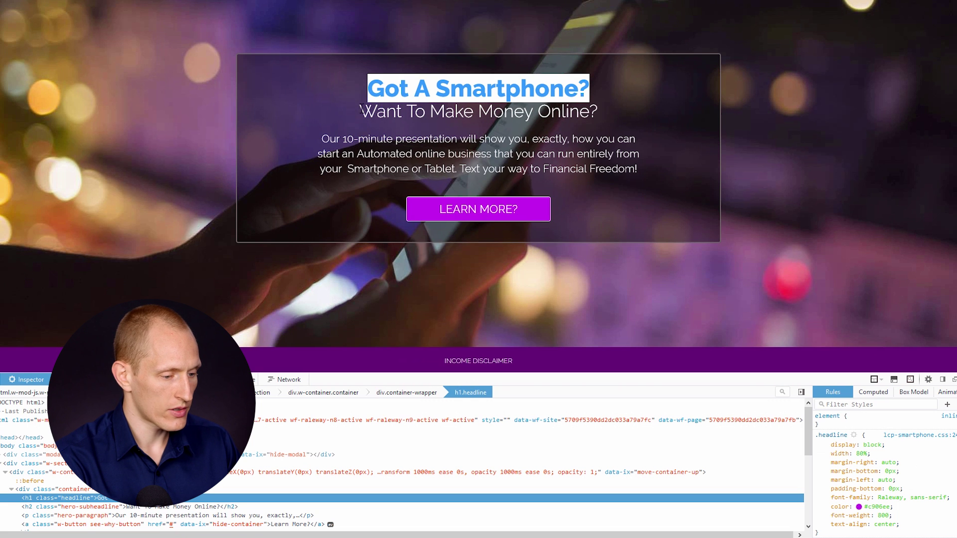
{"action": "left_click_drag", "start_coordinate": [359, 111], "coordinate": [608, 112]}
{"action": "key", "text": "ctrl+c"}
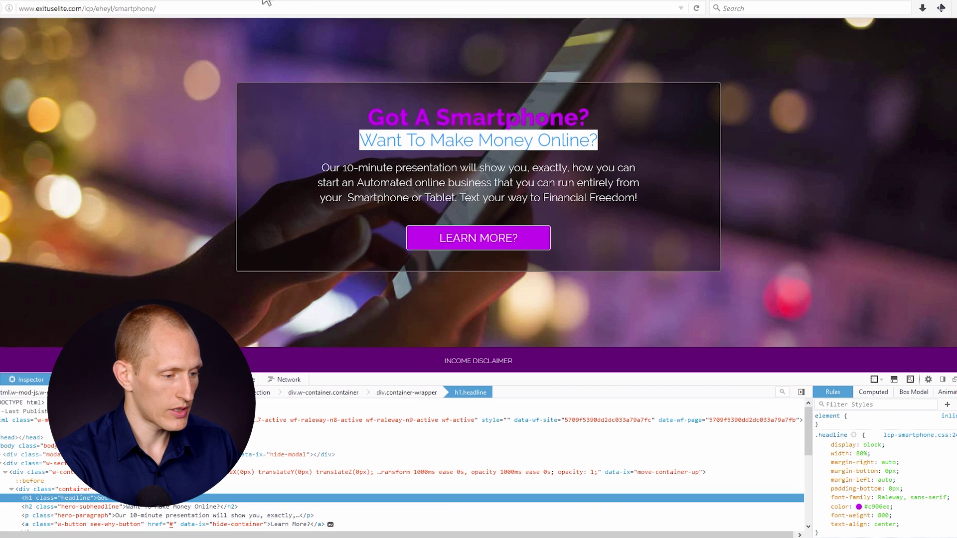
{"action": "key", "text": "alt+Tab"}
{"action": "key", "text": "ctrl+v"}
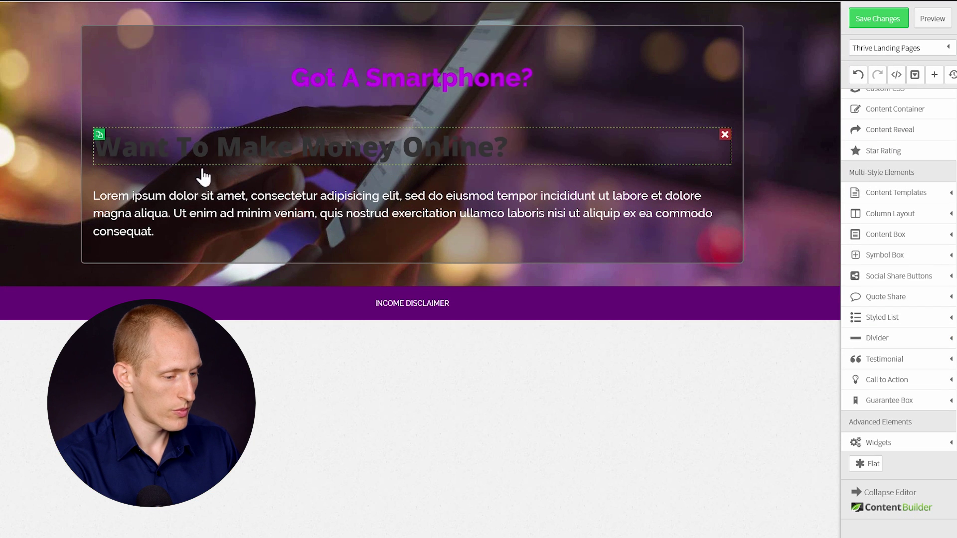
{"action": "left_click", "coordinate": [725, 137]}
Step: Paste the subheading as plain text over the first paragraph and centre it
{"action": "left_click", "coordinate": [269, 145]}
{"action": "key", "text": "Escape"}
{"action": "left_click", "coordinate": [269, 144]}
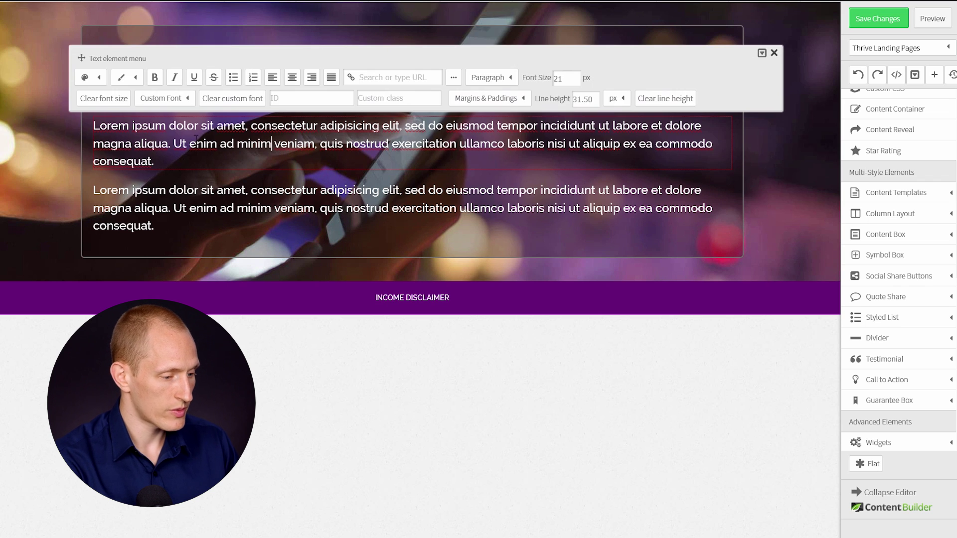
{"action": "triple_click", "coordinate": [196, 139]}
{"action": "key", "text": "ctrl+shift+v"}
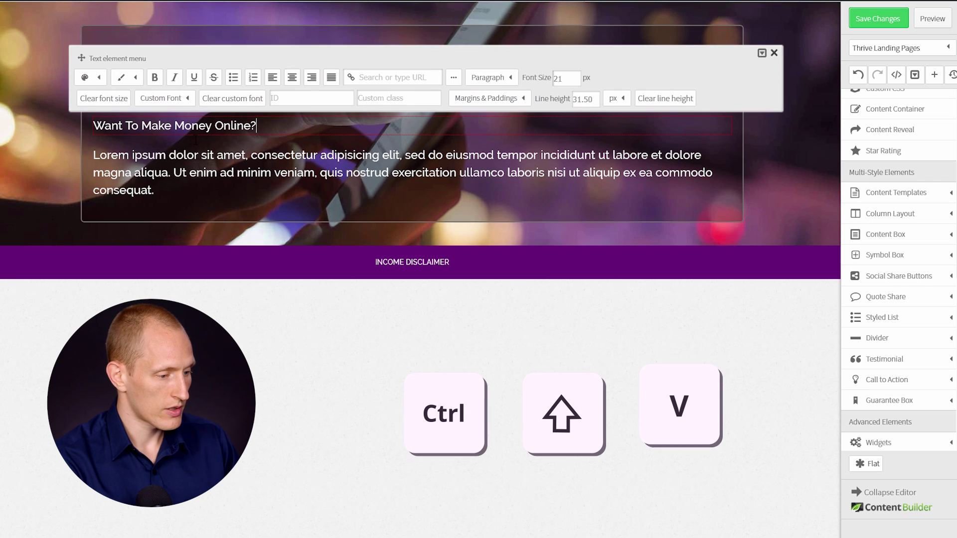
{"action": "left_click", "coordinate": [292, 78]}
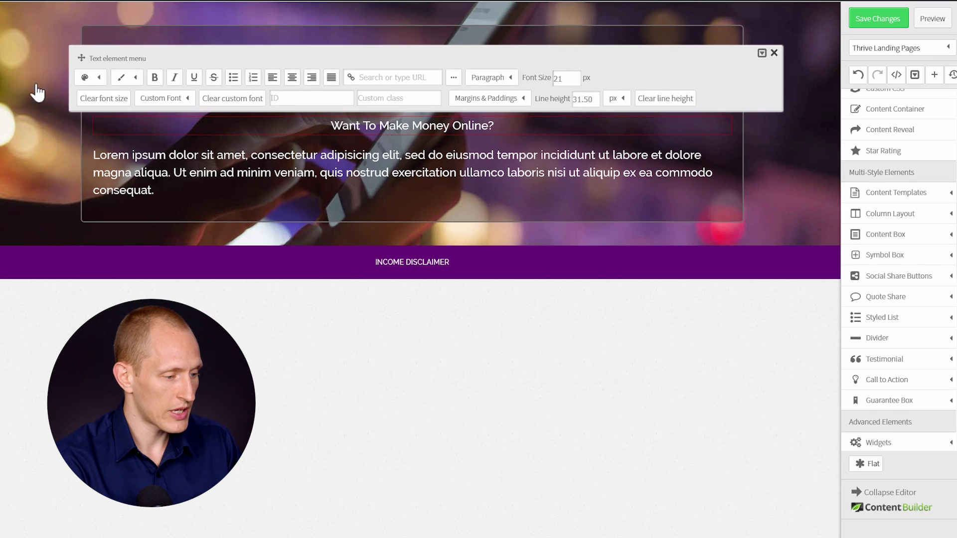
{"action": "left_click", "coordinate": [34, 92]}
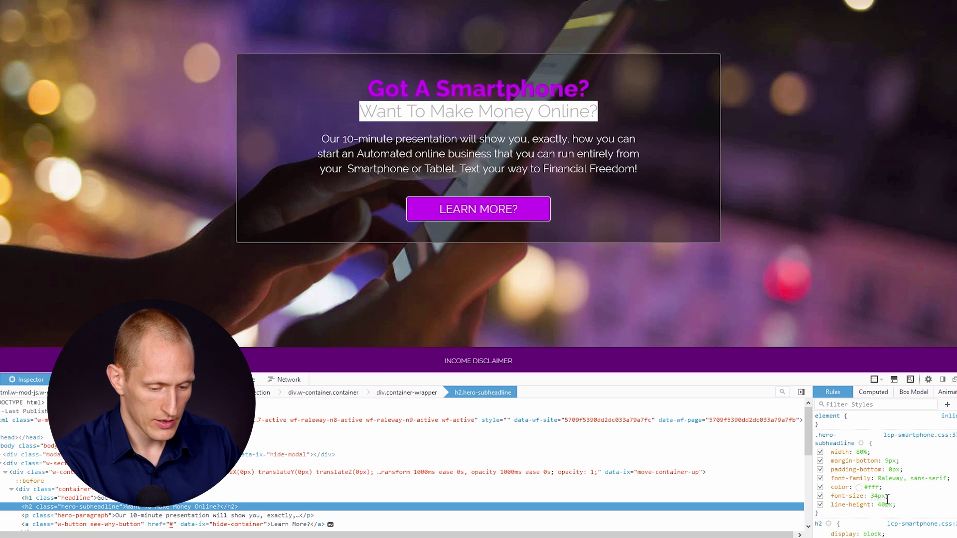
Step: Set the subheading's font size to 34 px
{"action": "mouse_move", "coordinate": [638, 1]}
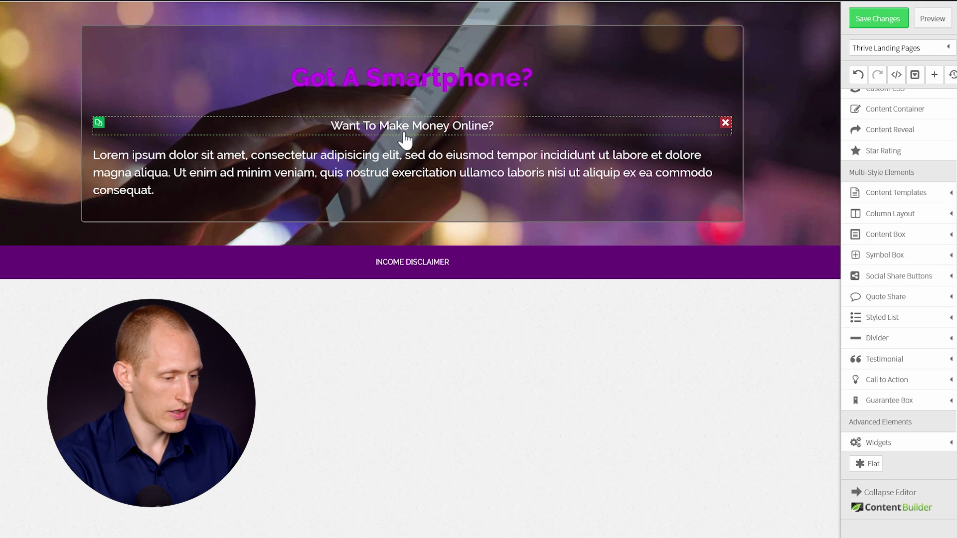
{"action": "left_click", "coordinate": [404, 134]}
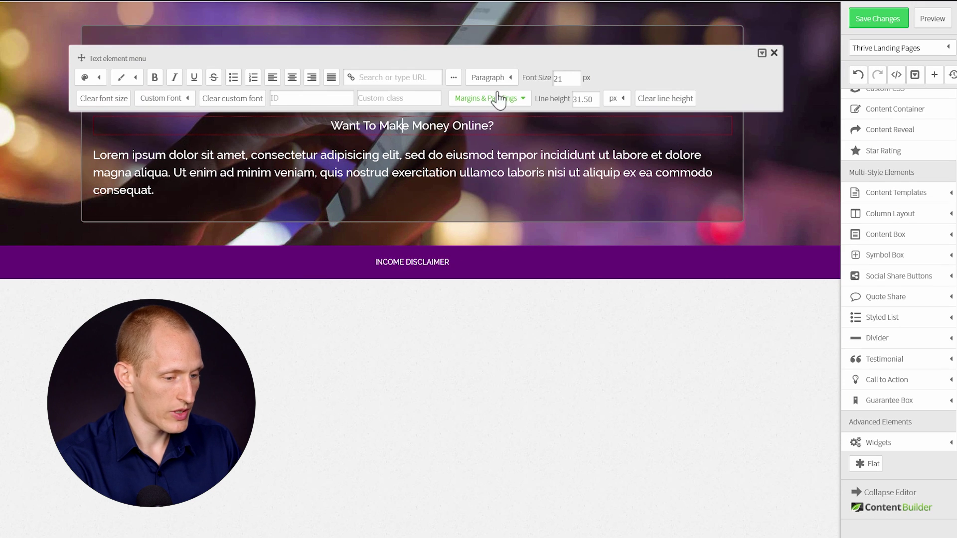
{"action": "left_click", "coordinate": [570, 79]}
{"action": "type", "text": "34"}
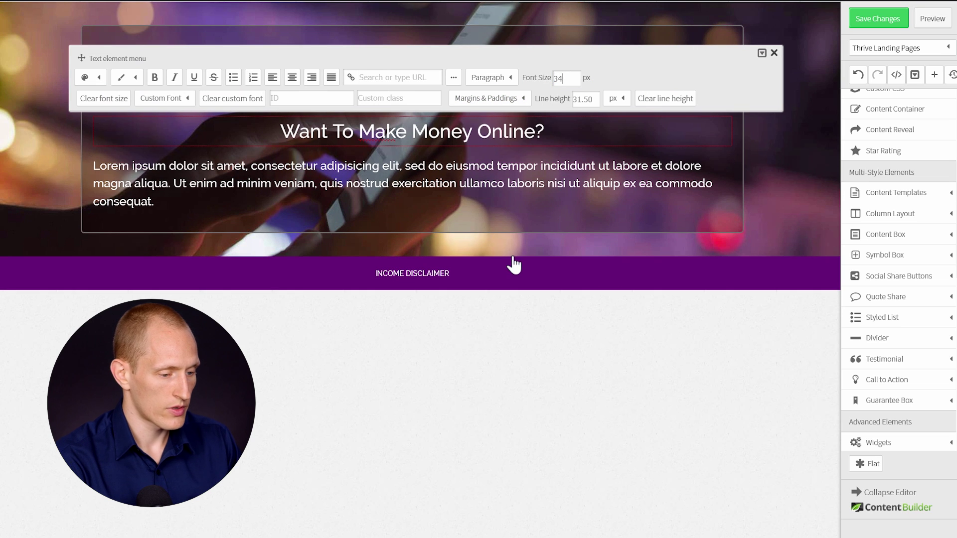
{"action": "left_click", "coordinate": [549, 247]}
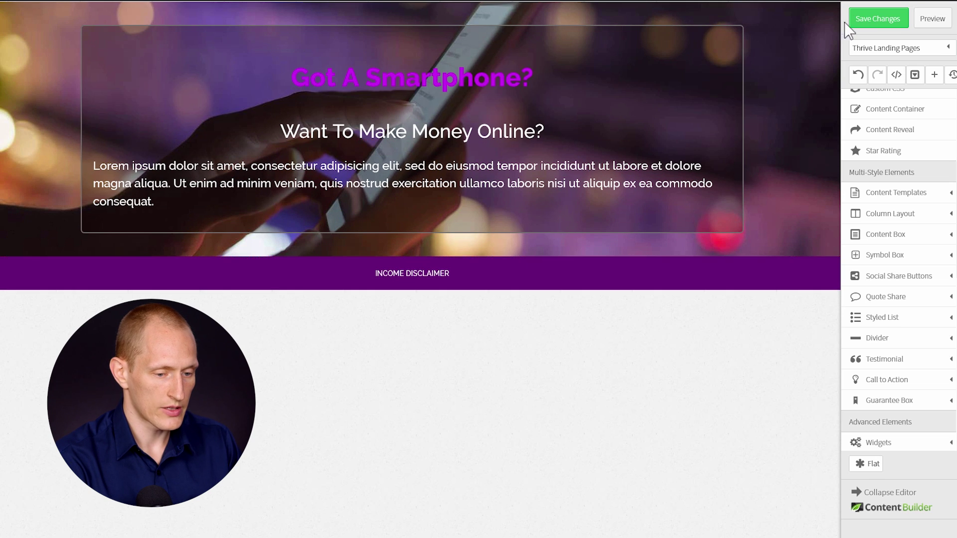
{"action": "key", "text": "ctrl+minus"}
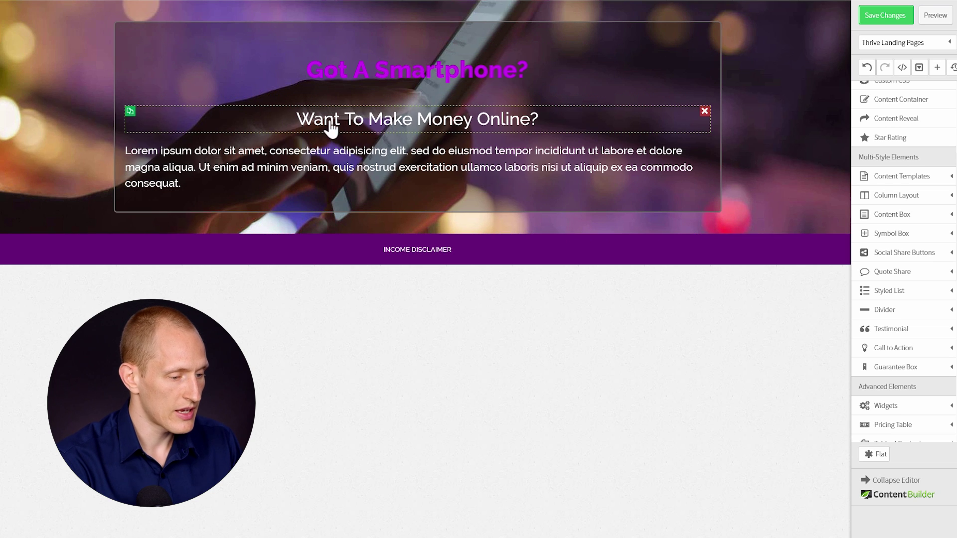
Step: Set the headline's bottom margin to 0
{"action": "left_click", "coordinate": [413, 77]}
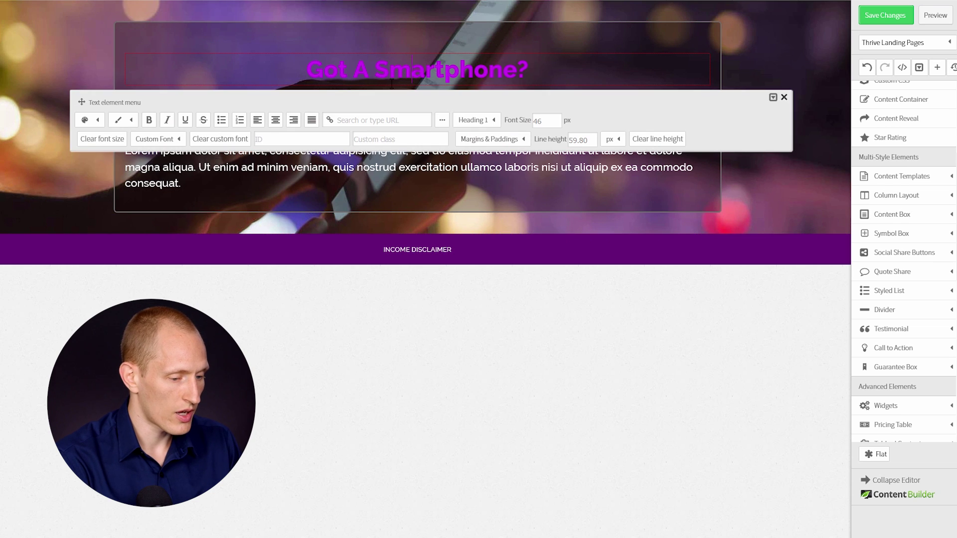
{"action": "left_click", "coordinate": [493, 139]}
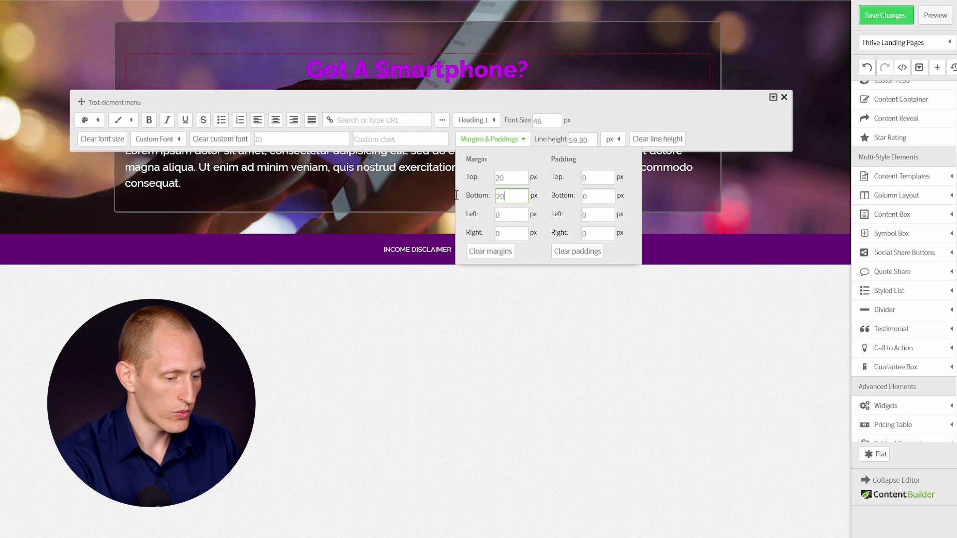
{"action": "type", "text": "0"}
{"action": "key", "text": "Tab"}
{"action": "left_click", "coordinate": [331, 176]}
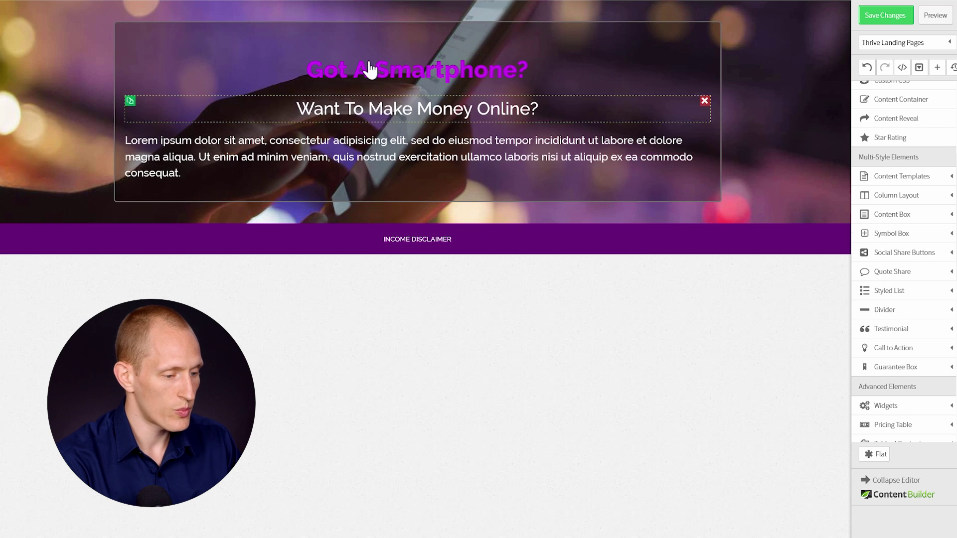
Step: Set the subheading's top margin to 0
{"action": "left_click", "coordinate": [398, 109]}
{"action": "left_click", "coordinate": [486, 79]}
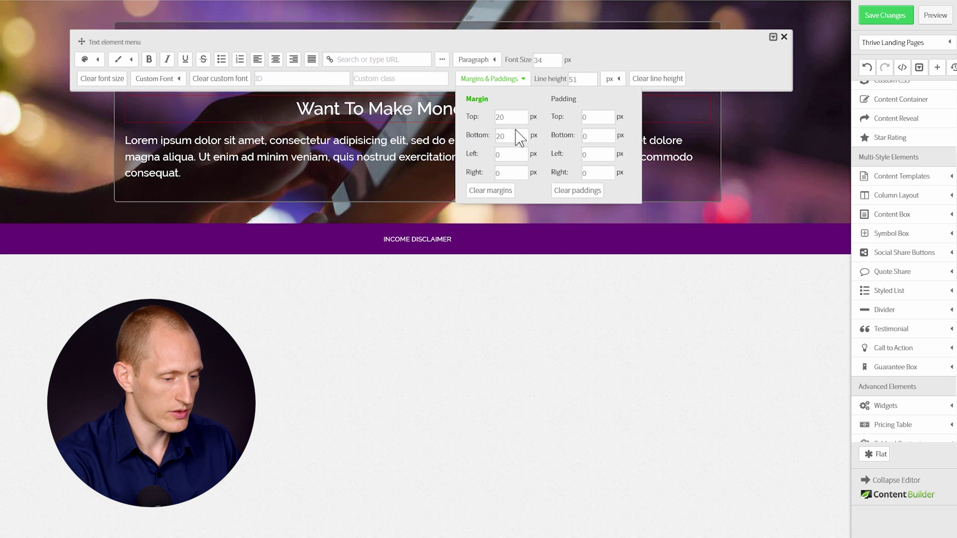
{"action": "double_click", "coordinate": [500, 136]}
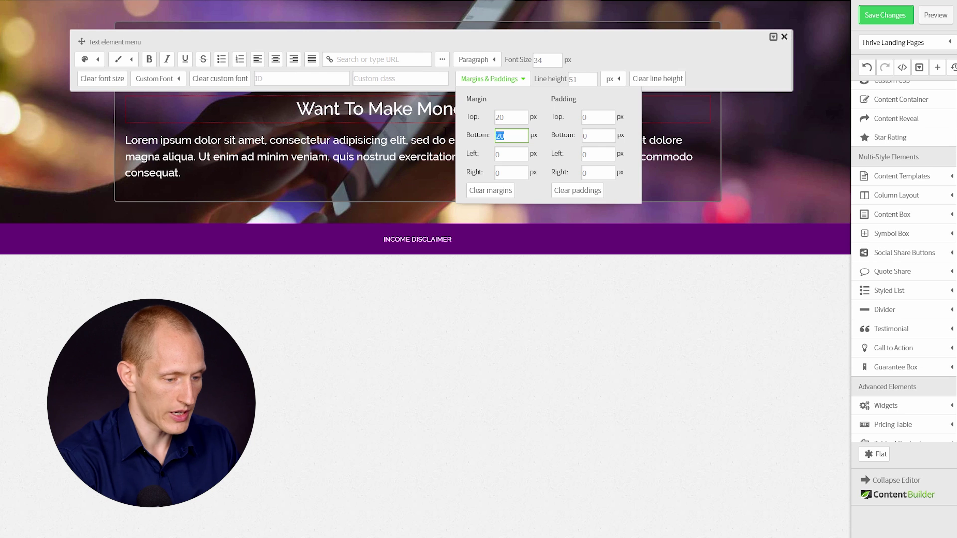
{"action": "double_click", "coordinate": [501, 118]}
{"action": "type", "text": "0"}
{"action": "key", "text": "Tab"}
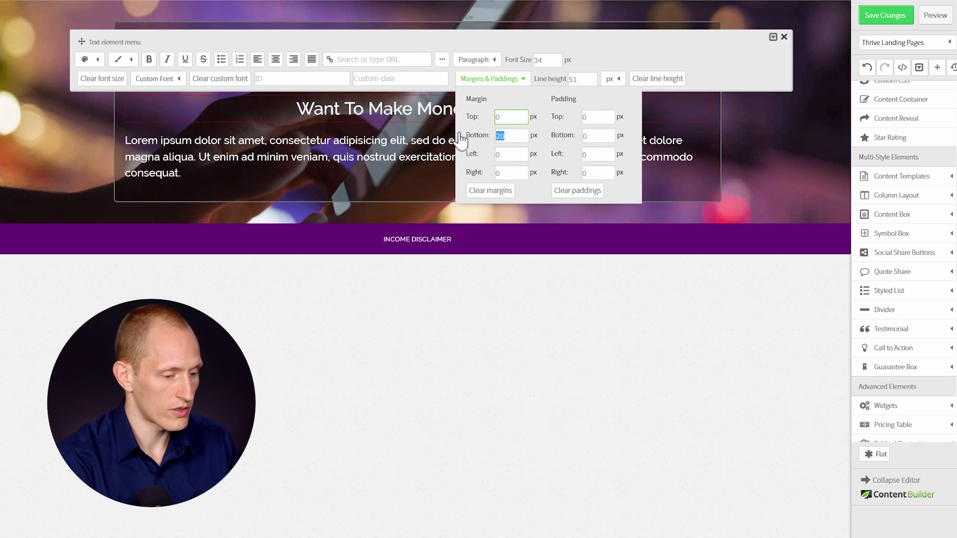
{"action": "left_click", "coordinate": [404, 126]}
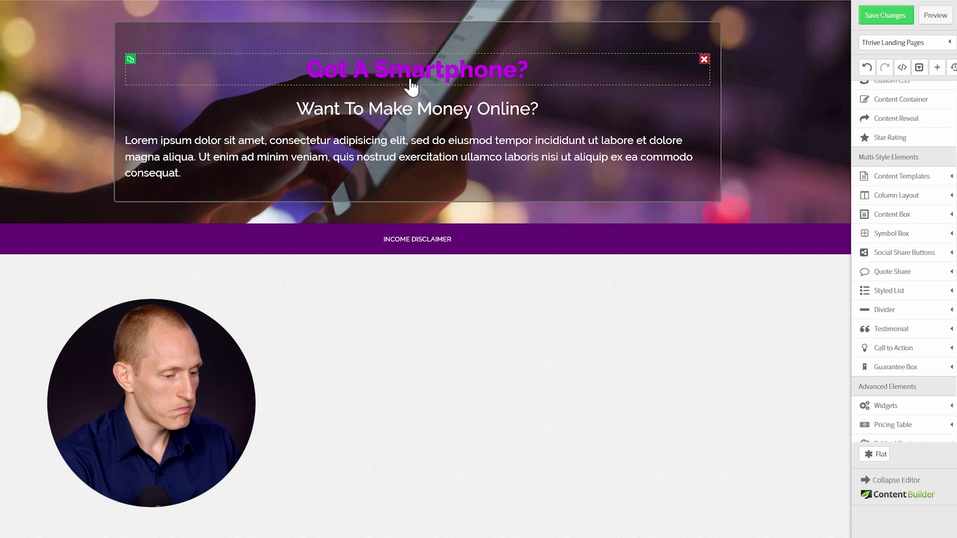
Step: Change the 'Got A Smartphone?' headline's bottom margin to -20 px
{"action": "left_click", "coordinate": [412, 87]}
{"action": "left_click", "coordinate": [506, 142]}
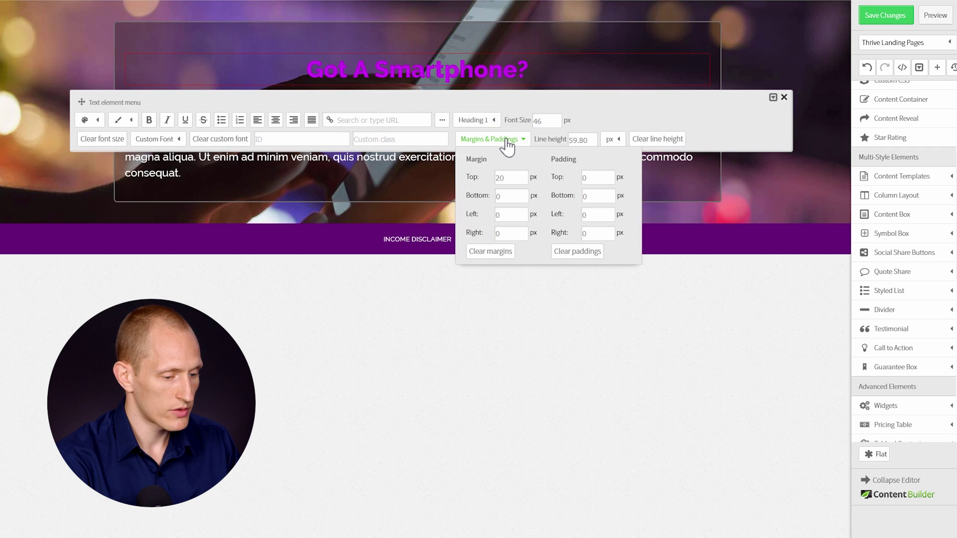
{"action": "left_click", "coordinate": [453, 87]}
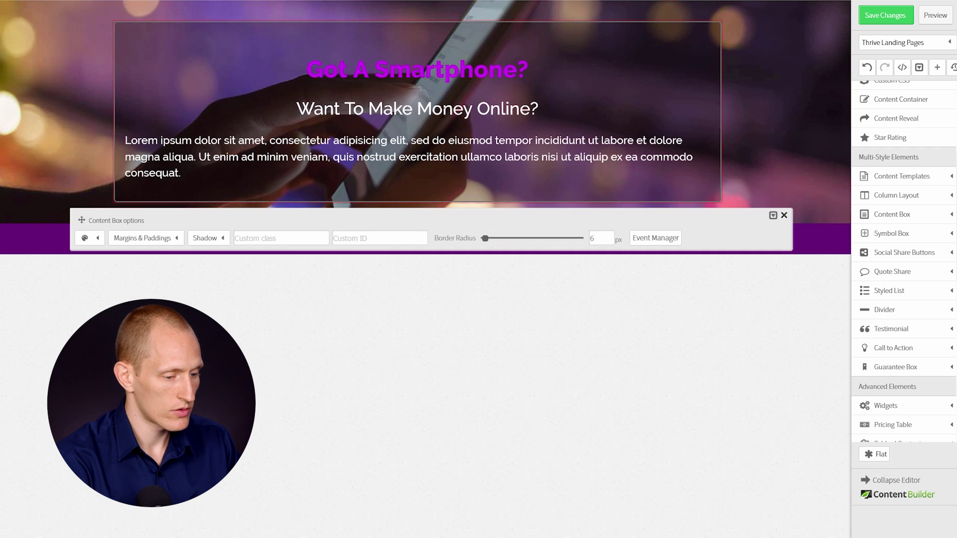
{"action": "left_click", "coordinate": [488, 119]}
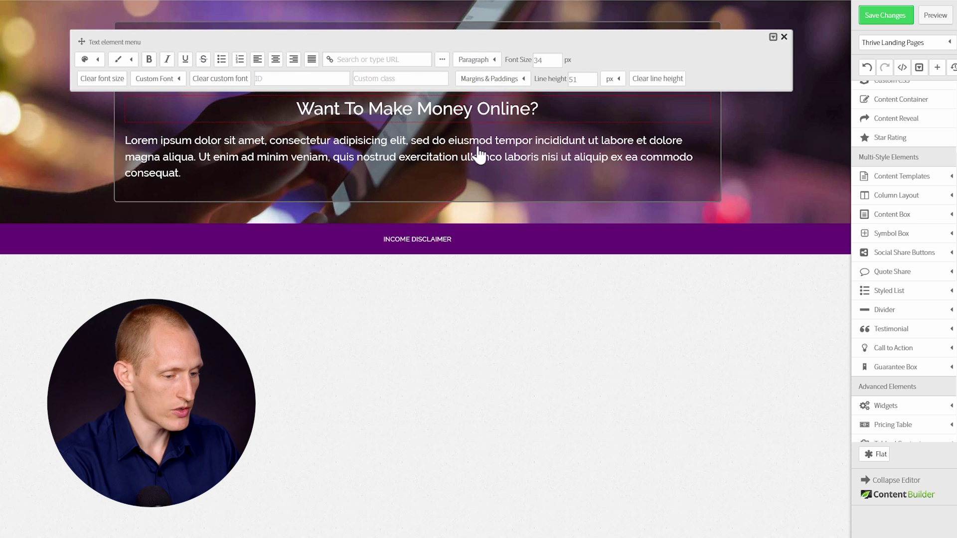
{"action": "left_click", "coordinate": [459, 74]}
{"action": "left_click", "coordinate": [493, 139]}
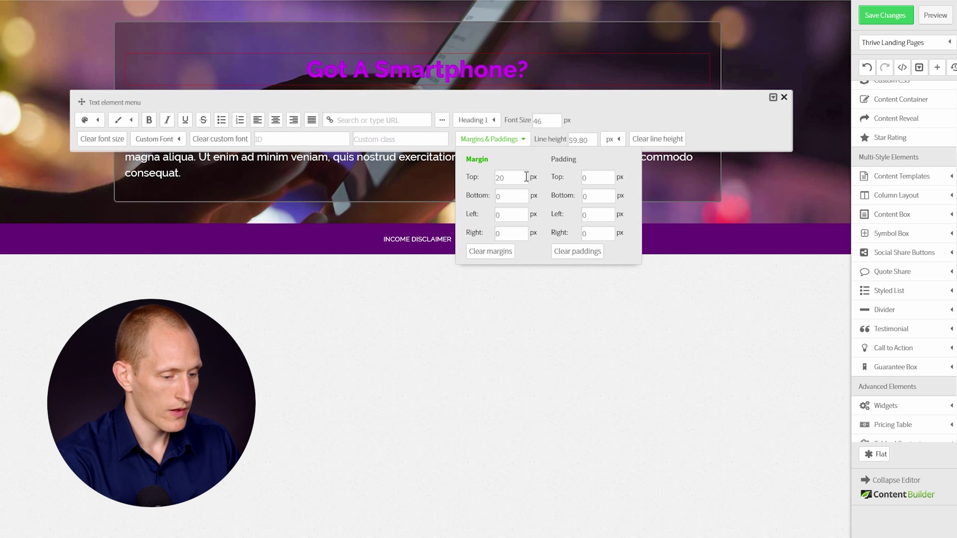
{"action": "key", "text": "Tab"}
{"action": "type", "text": "-20"}
{"action": "left_click", "coordinate": [342, 231]}
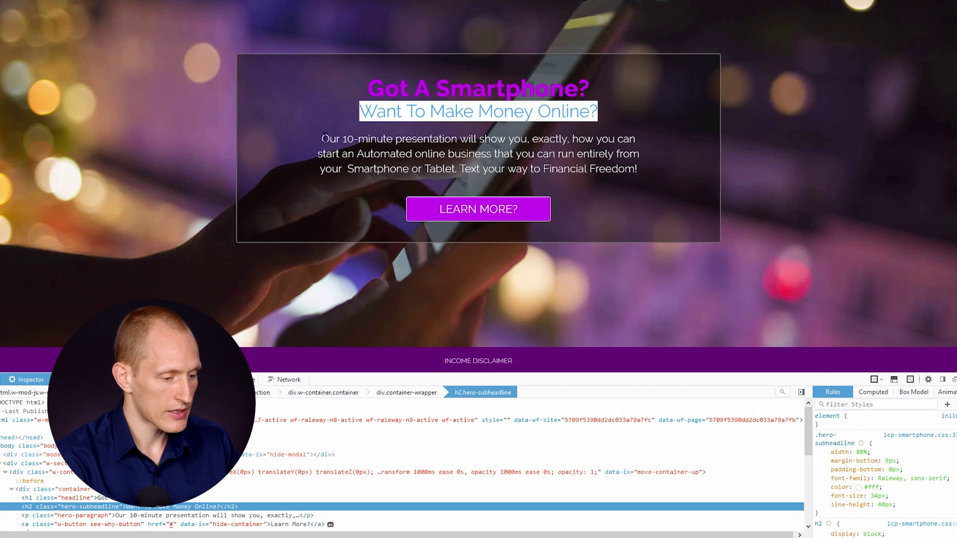
Step: Replace the Lorem ipsum paragraph with the reference's centred 'Our 10-minute presentation…' text
{"action": "left_click_drag", "start_coordinate": [324, 138], "coordinate": [638, 164]}
{"action": "key", "text": "ctrl+c"}
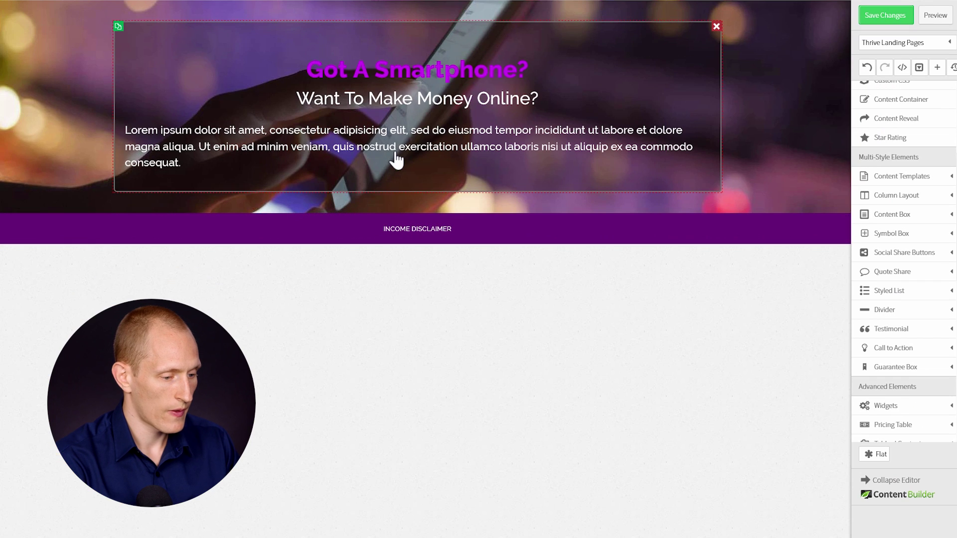
{"action": "left_click", "coordinate": [395, 160]}
{"action": "triple_click", "coordinate": [396, 160]}
{"action": "key", "text": "ctrl+v"}
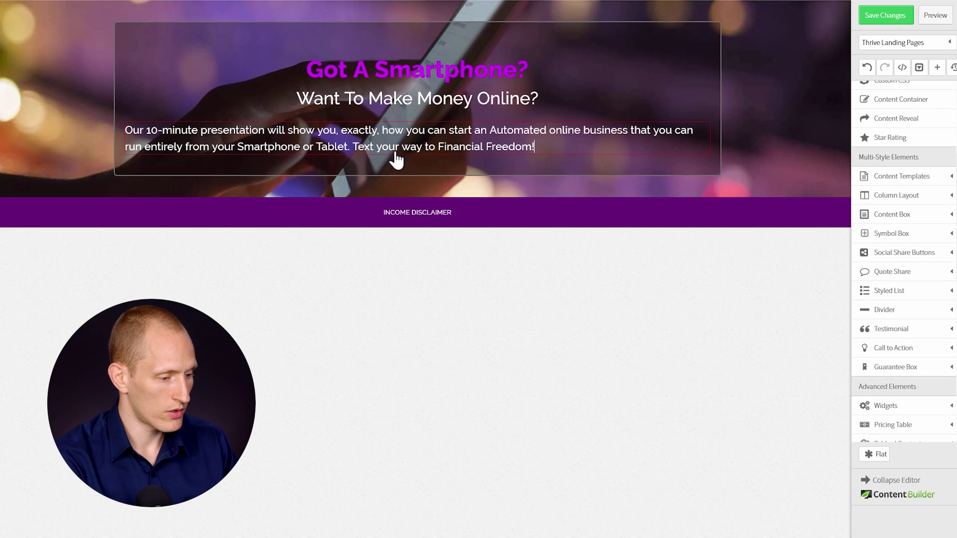
{"action": "left_click", "coordinate": [275, 86]}
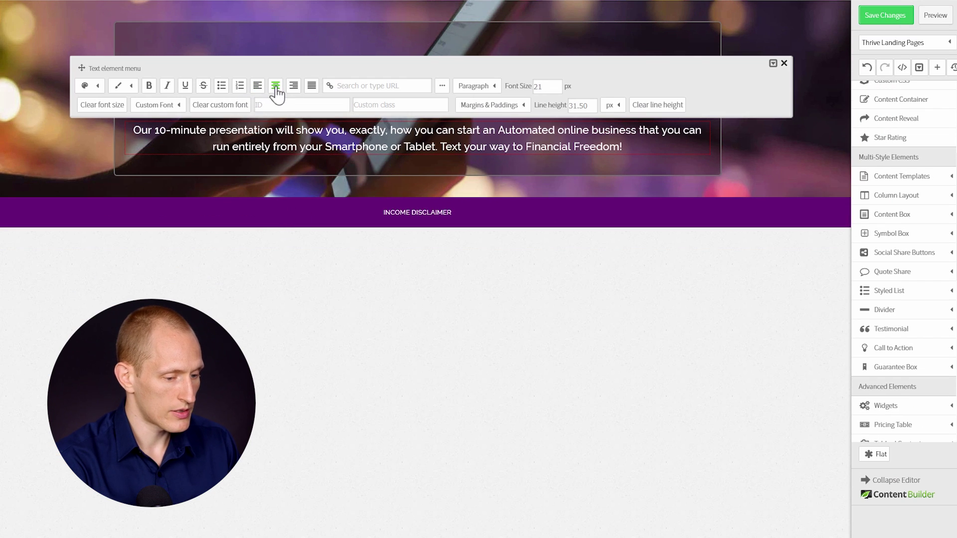
{"action": "left_click", "coordinate": [498, 287]}
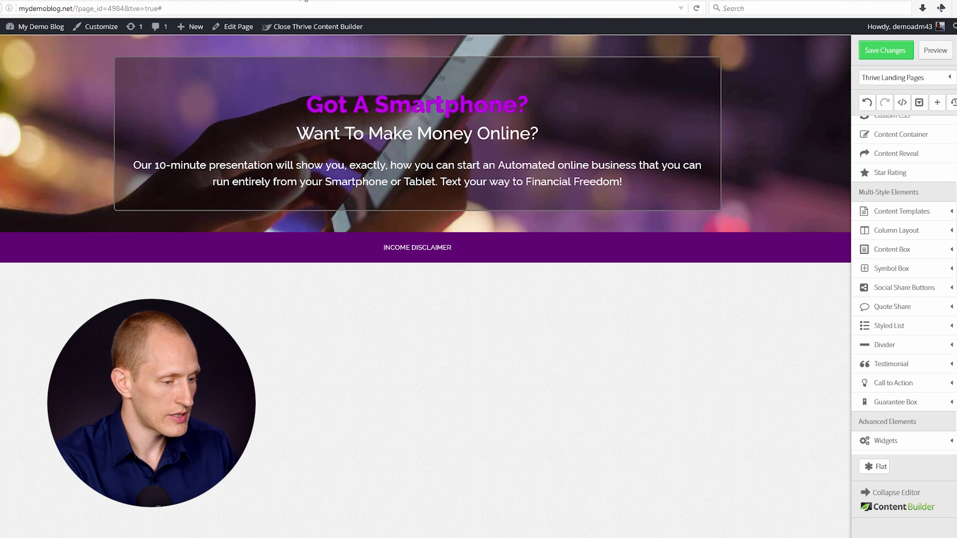
{"action": "left_click", "coordinate": [524, 86]}
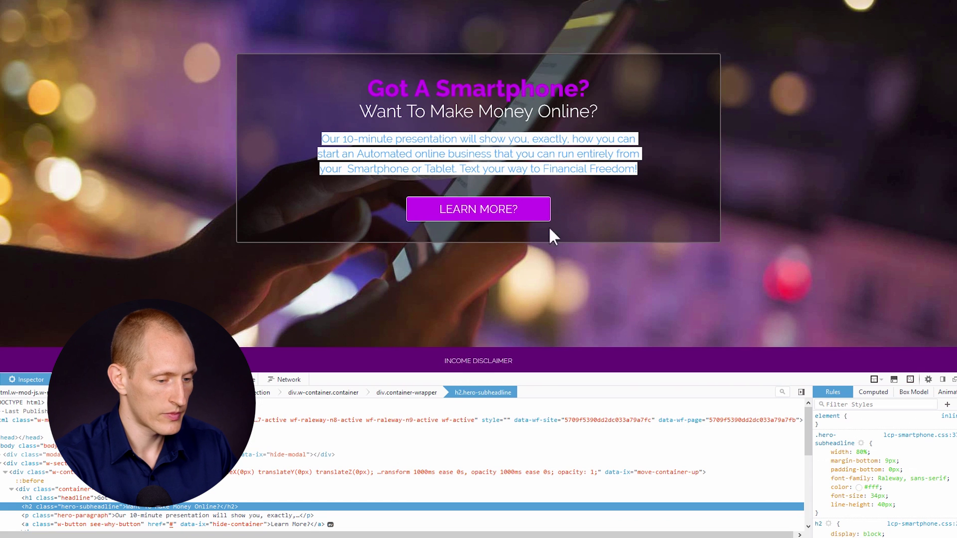
{"action": "left_click", "coordinate": [674, 272]}
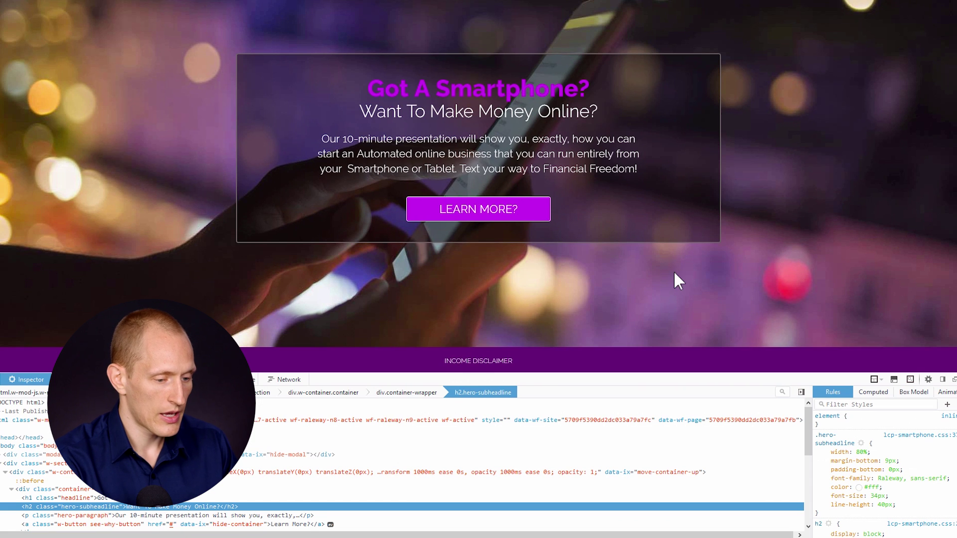
Step: Add a content container, move the headline box into it, and cap its max-width at 940 px
{"action": "left_click", "coordinate": [1, 385]}
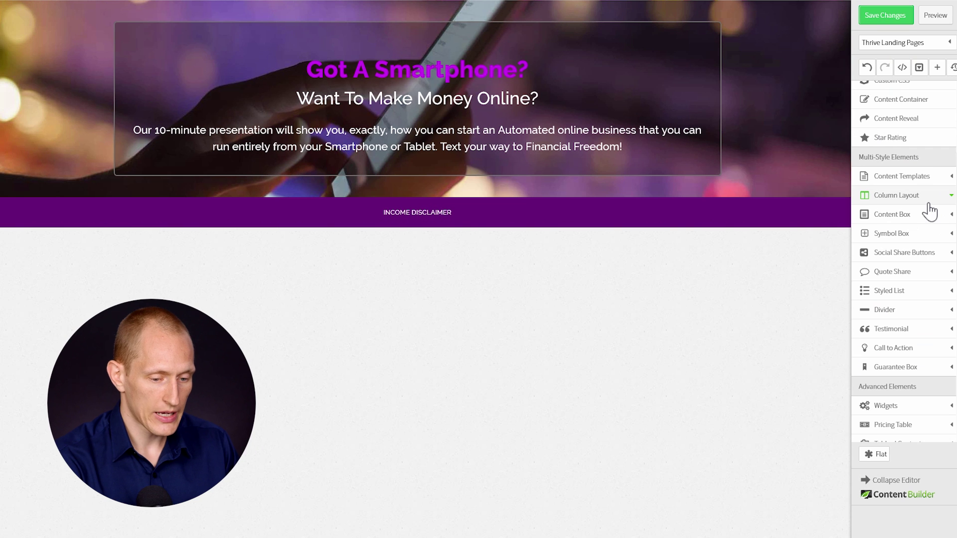
{"action": "scroll", "coordinate": [929, 214], "scroll_direction": "up", "scroll_amount": 3}
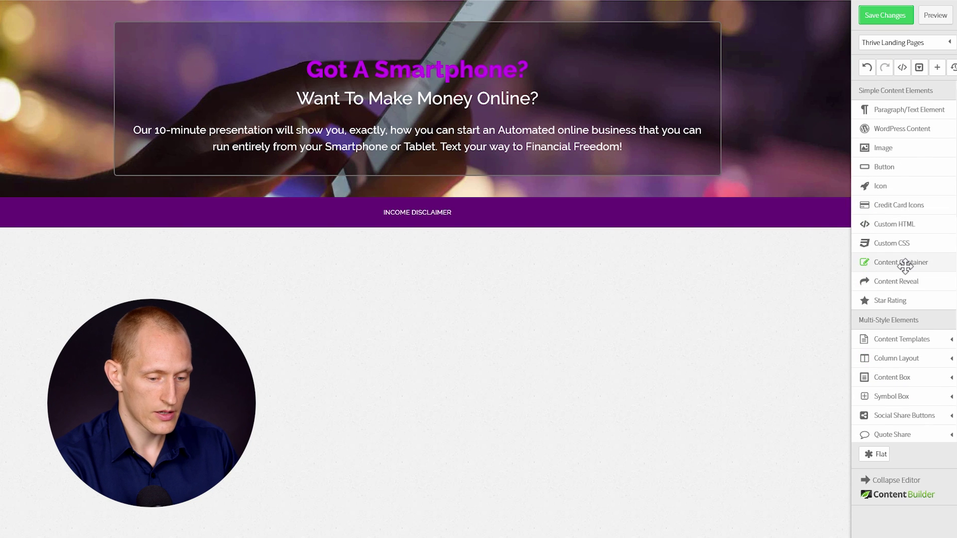
{"action": "left_click_drag", "start_coordinate": [904, 262], "coordinate": [455, 17]}
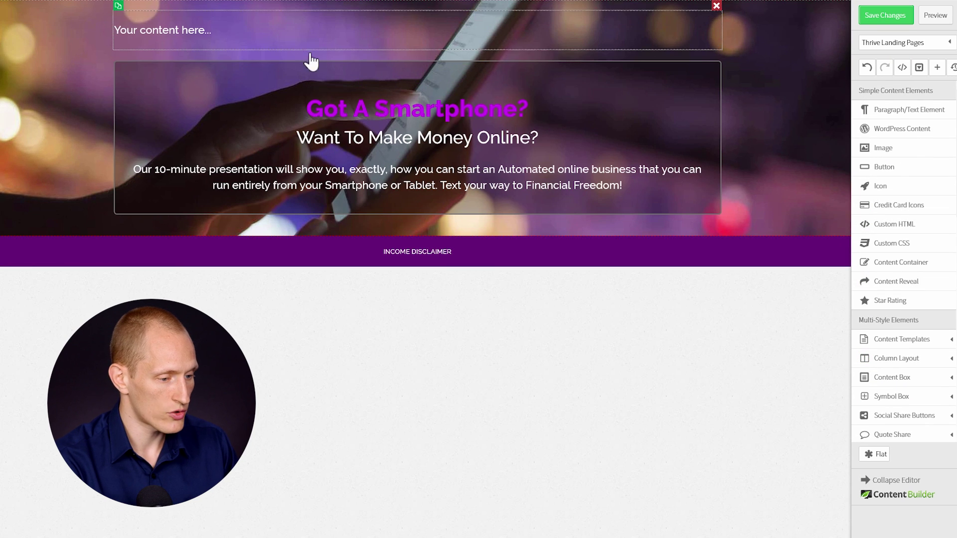
{"action": "left_click_drag", "start_coordinate": [244, 88], "coordinate": [240, 16]}
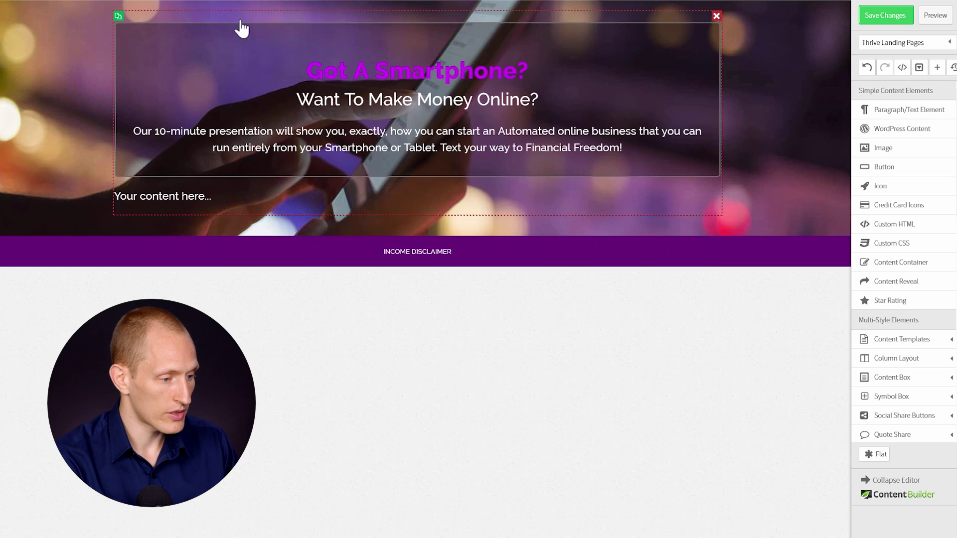
{"action": "left_click", "coordinate": [716, 197]}
{"action": "left_click", "coordinate": [487, 185]}
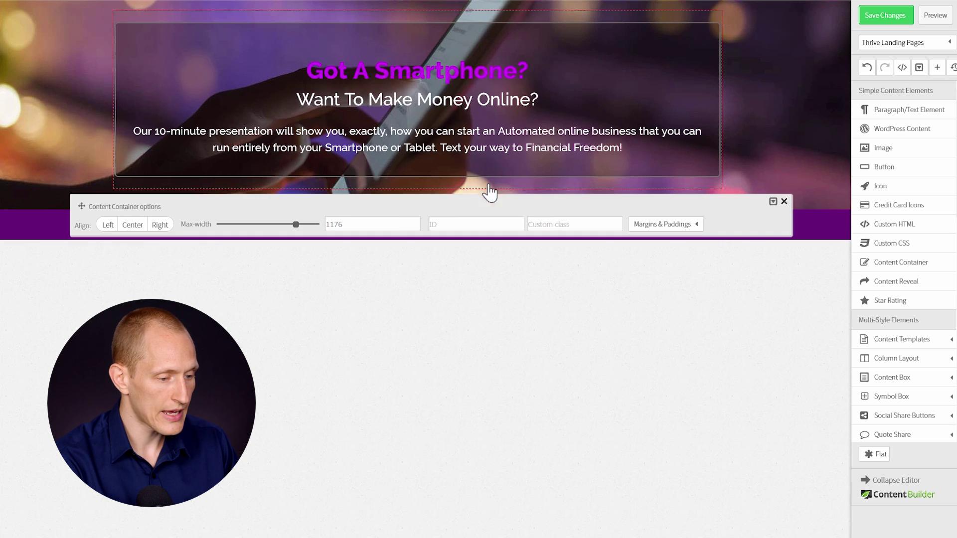
{"action": "left_click_drag", "start_coordinate": [399, 222], "coordinate": [286, 220]}
{"action": "type", "text": "9"}
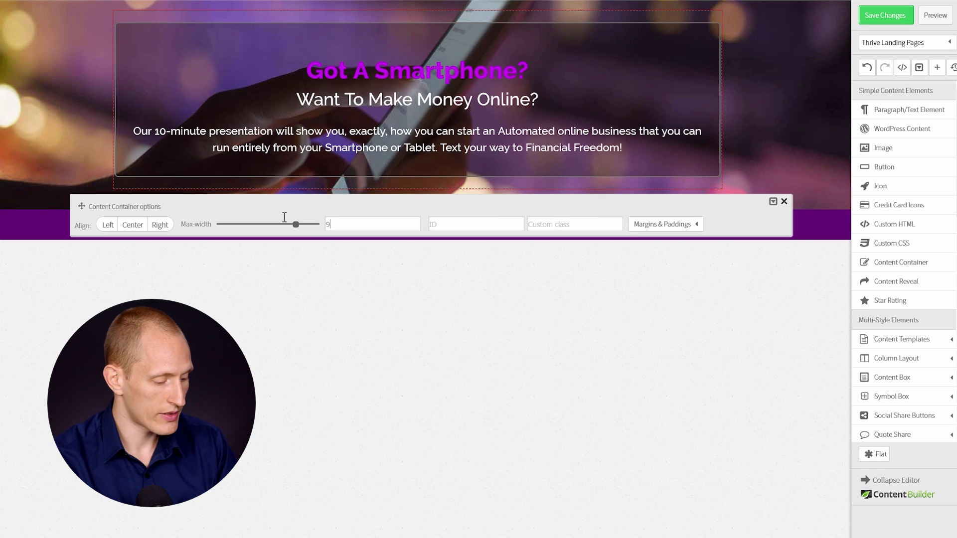
{"action": "type", "text": "40"}
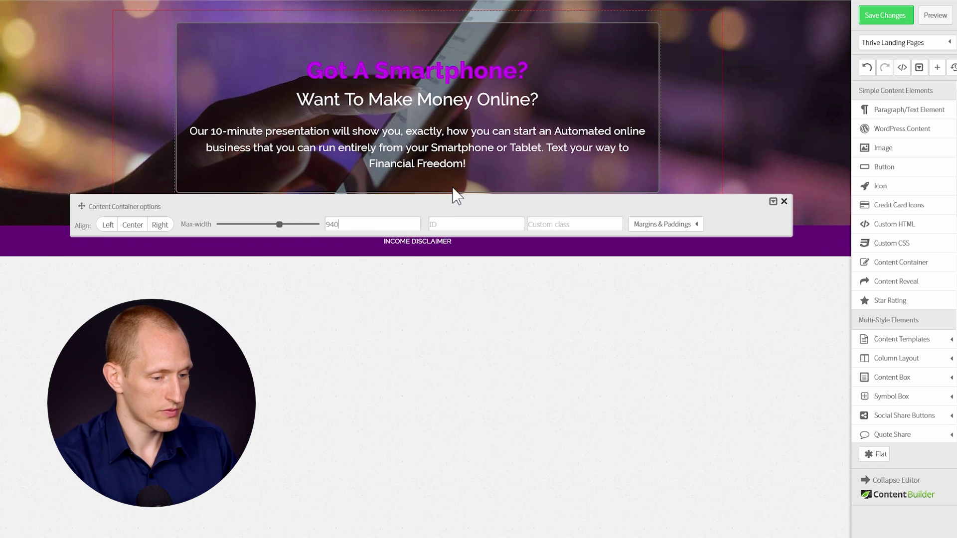
{"action": "left_click", "coordinate": [777, 118]}
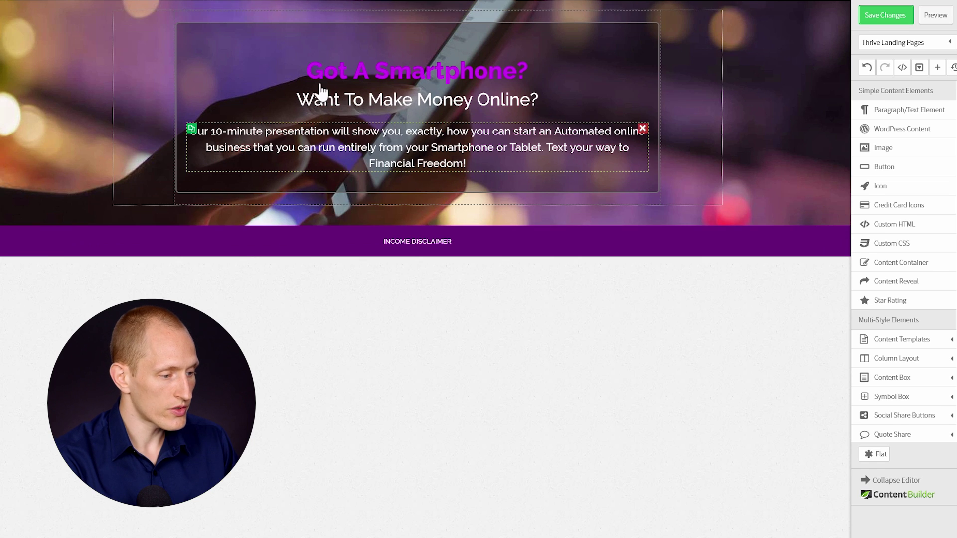
{"action": "key", "text": "F11"}
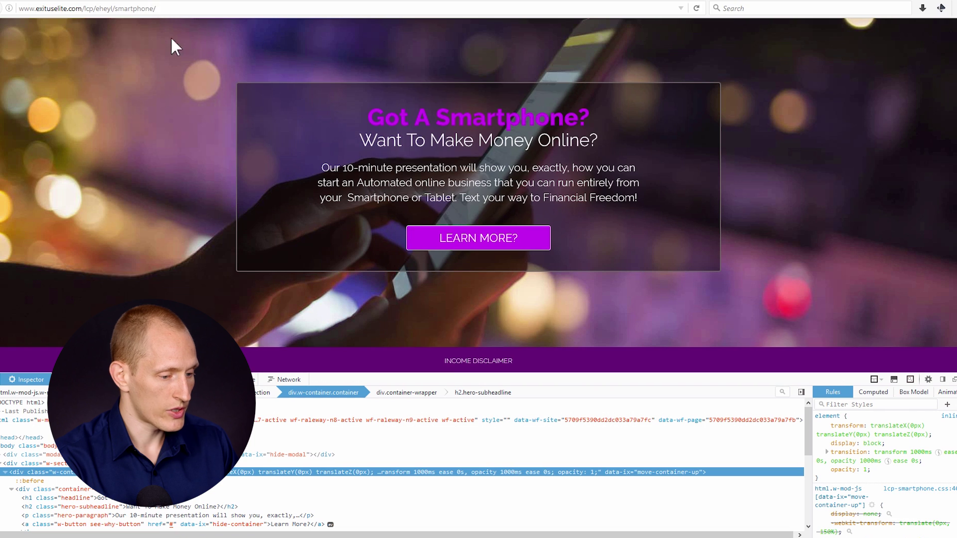
{"action": "key", "text": "F11"}
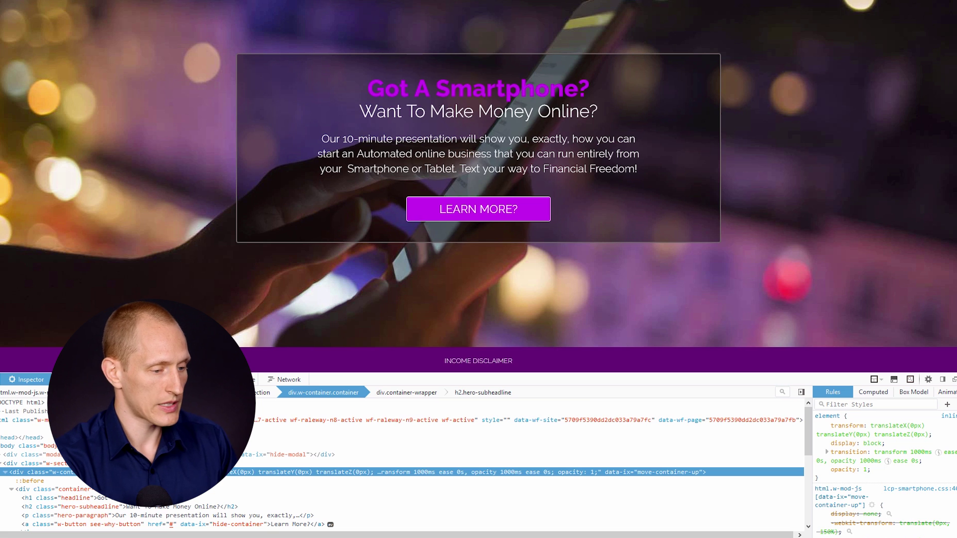
Step: Place the 10-minute paragraph in a new content container with a 660 px max-width
{"action": "mouse_move", "coordinate": [395, 0]}
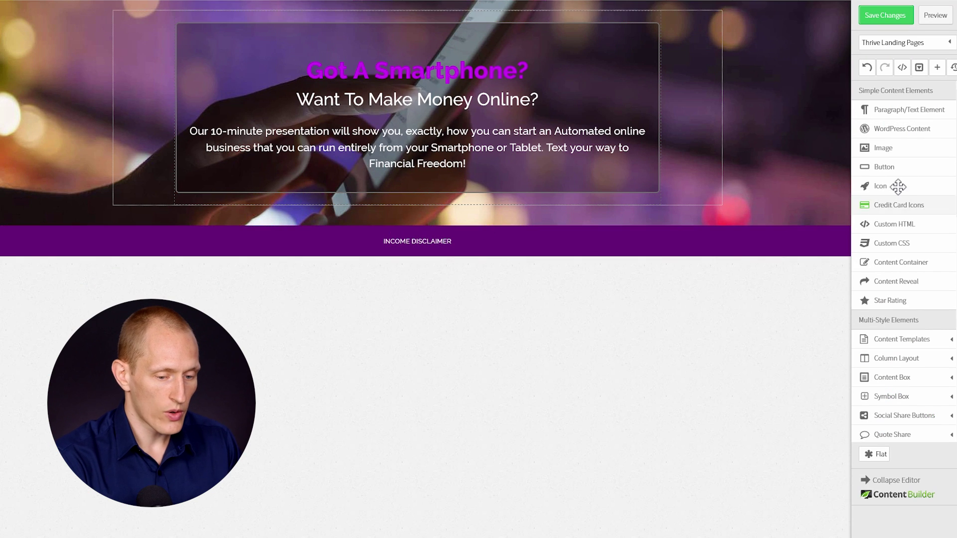
{"action": "left_click_drag", "start_coordinate": [905, 261], "coordinate": [405, 239]}
{"action": "left_click", "coordinate": [639, 200]}
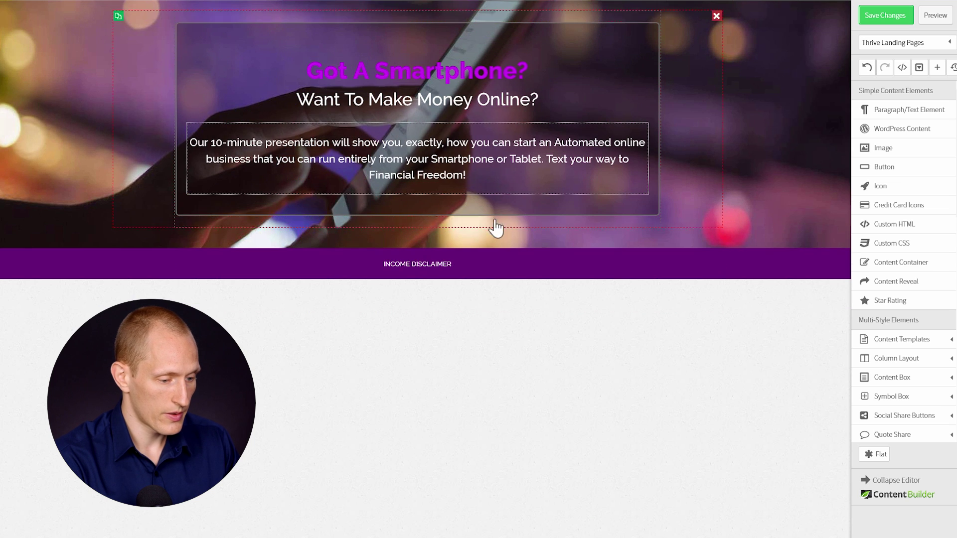
{"action": "left_click", "coordinate": [437, 192]}
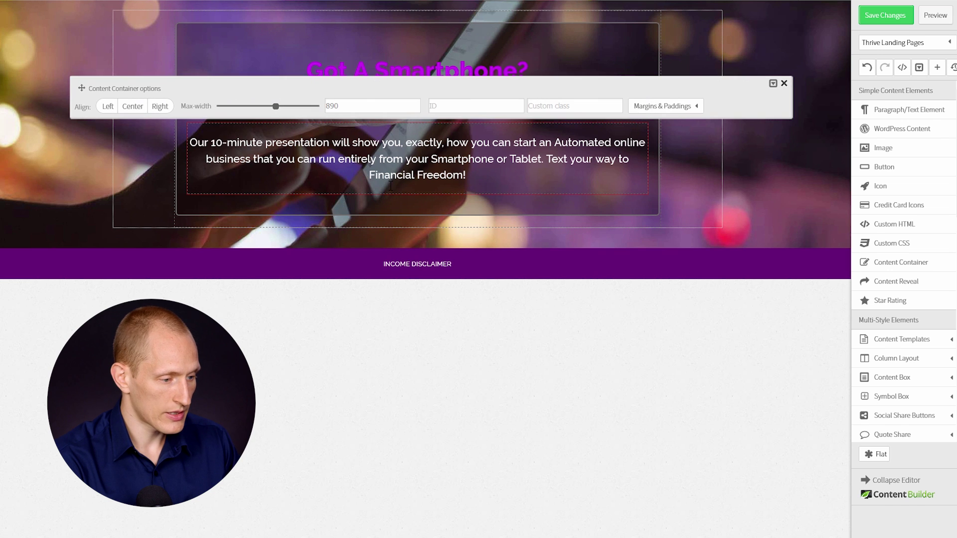
{"action": "mouse_move", "coordinate": [234, 2]}
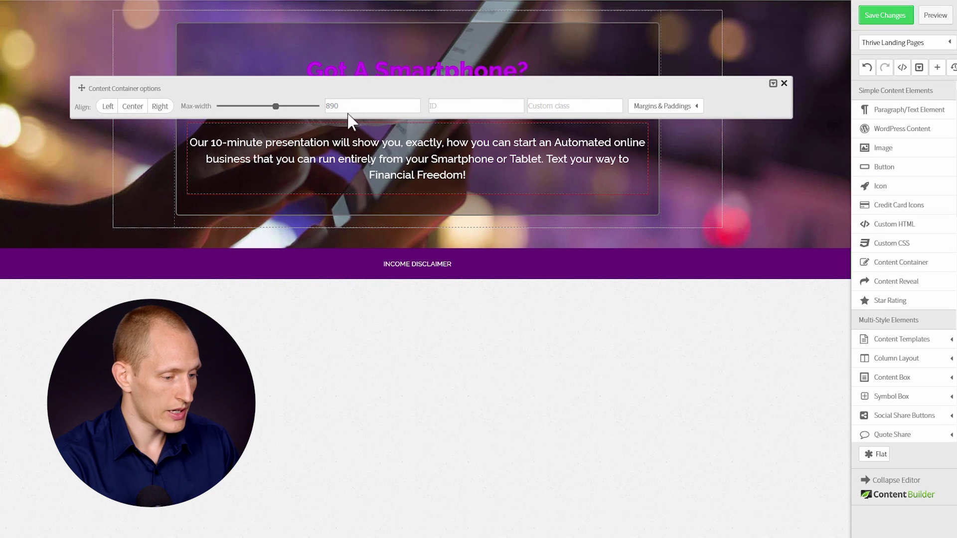
{"action": "double_click", "coordinate": [349, 106]}
{"action": "type", "text": "660"}
{"action": "key", "text": "Tab"}
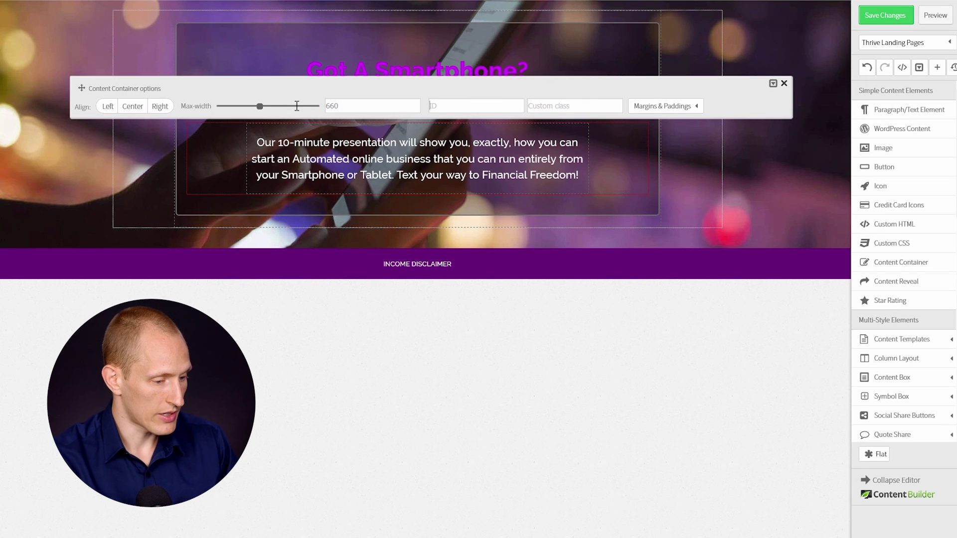
{"action": "left_click", "coordinate": [70, 209]}
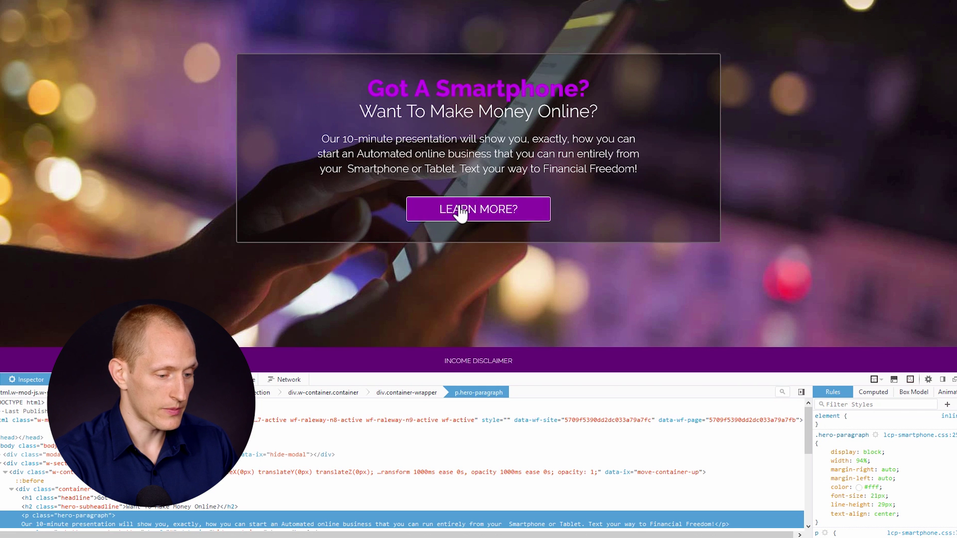
{"action": "left_click", "coordinate": [3, 386]}
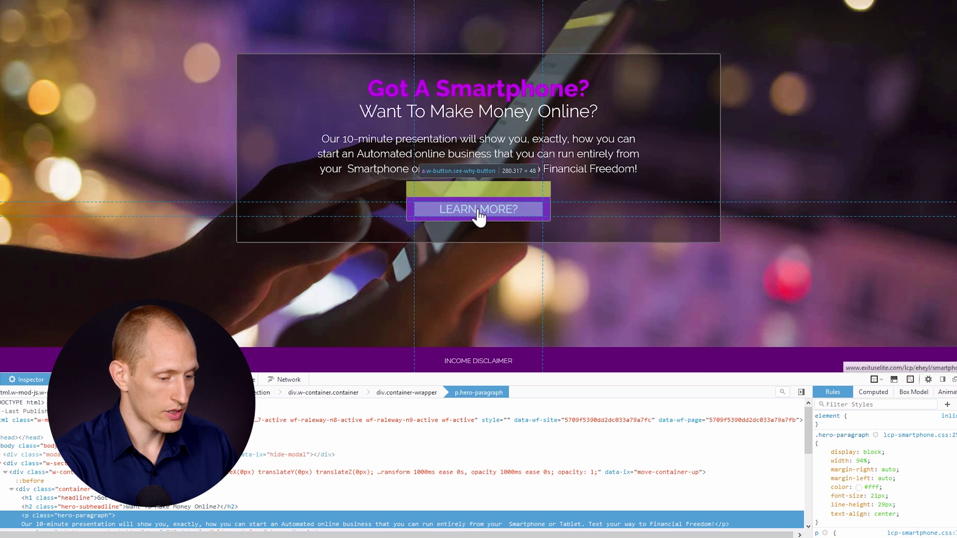
{"action": "left_click", "coordinate": [474, 213]}
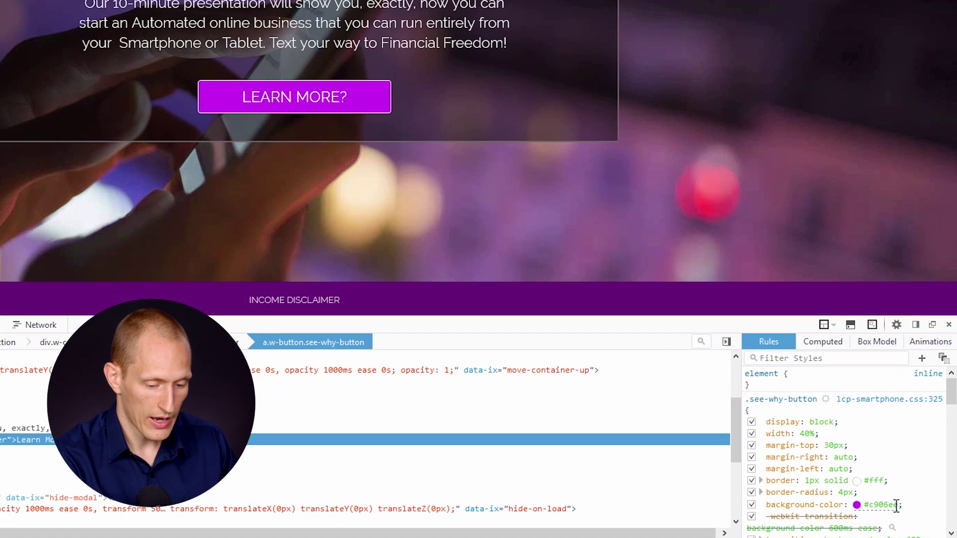
{"action": "left_click", "coordinate": [897, 506]}
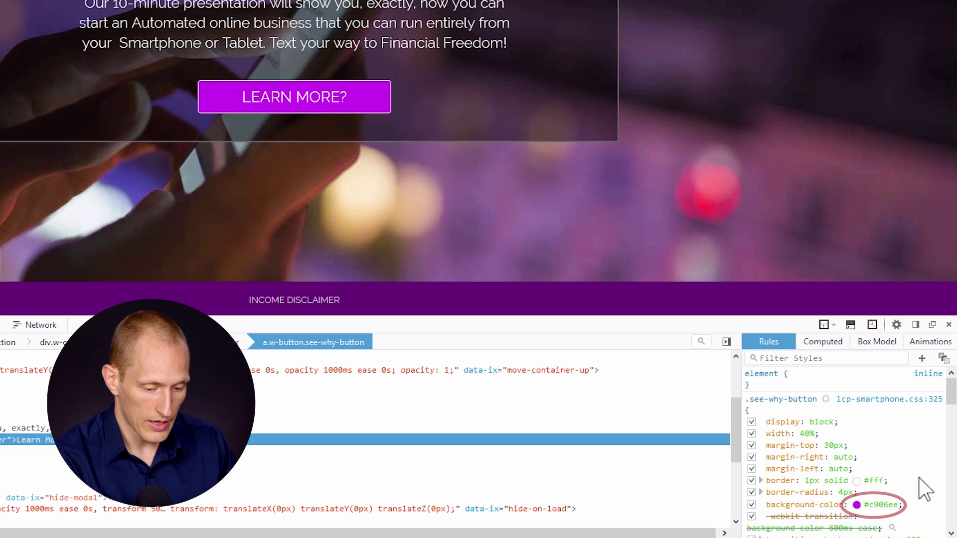
{"action": "key", "text": "Return"}
{"action": "scroll", "coordinate": [908, 459], "scroll_direction": "down", "scroll_amount": 1}
{"action": "scroll", "coordinate": [908, 459], "scroll_direction": "down", "scroll_amount": 3}
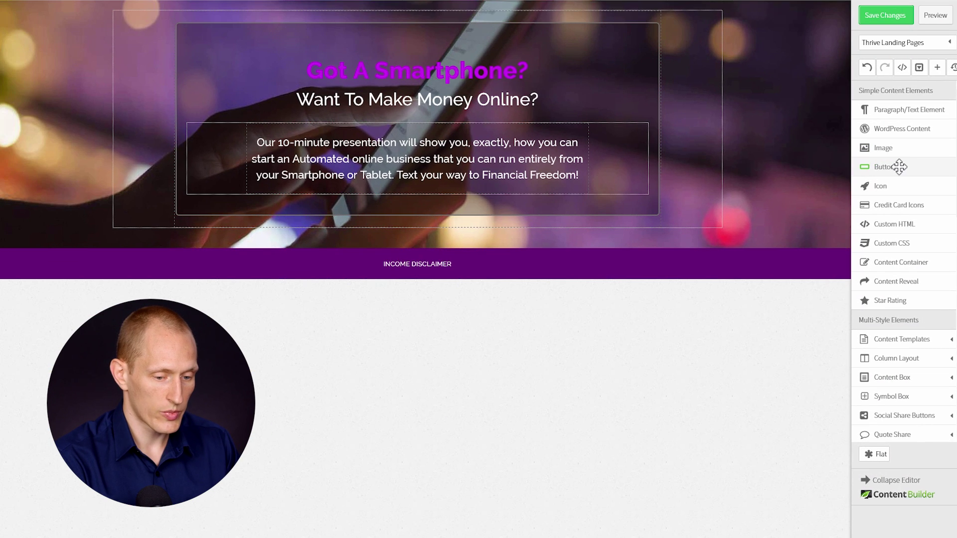
Step: Add a centred Style 1, normal-size button below the paragraph
{"action": "left_click_drag", "start_coordinate": [842, 57], "coordinate": [171, 117]}
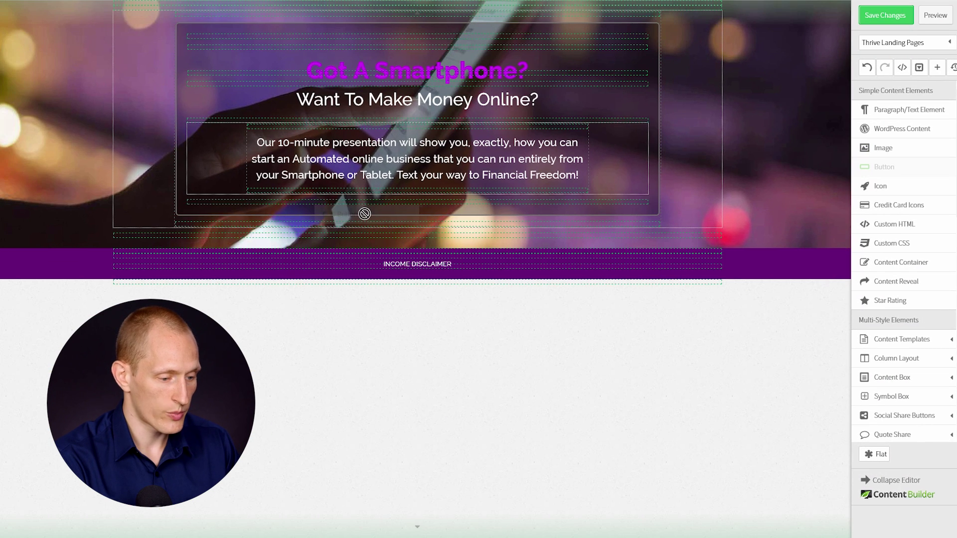
{"action": "left_click_drag", "start_coordinate": [364, 213], "coordinate": [392, 210]}
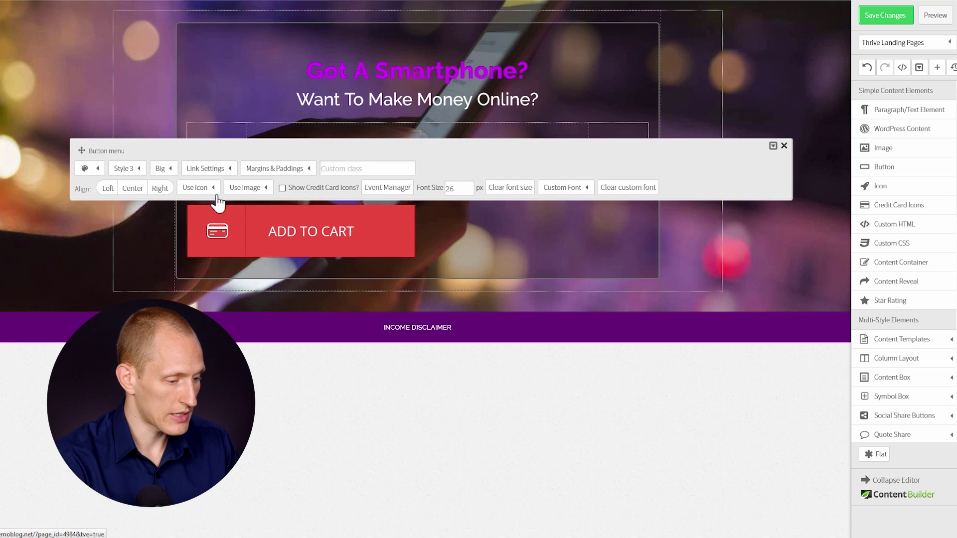
{"action": "left_click", "coordinate": [131, 187]}
{"action": "left_click", "coordinate": [131, 171]}
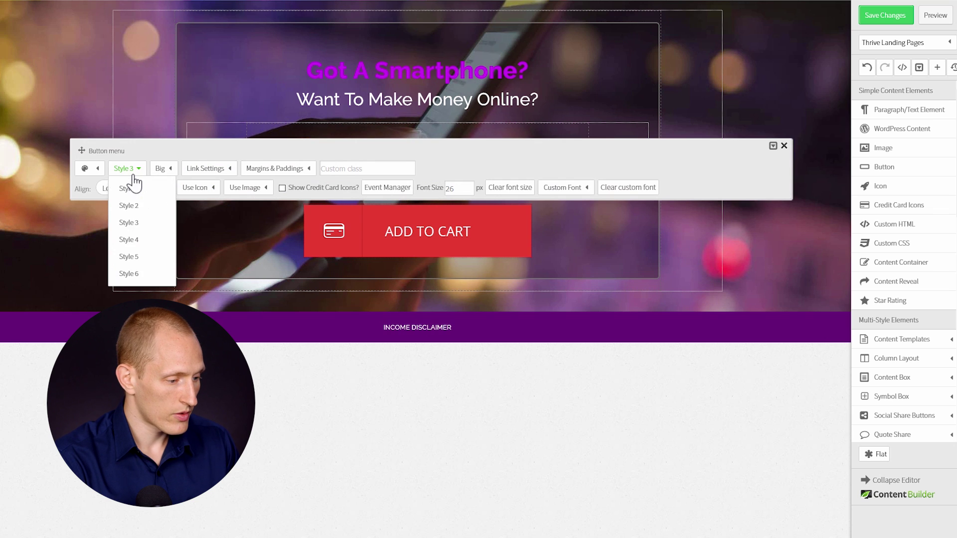
{"action": "left_click", "coordinate": [130, 189]}
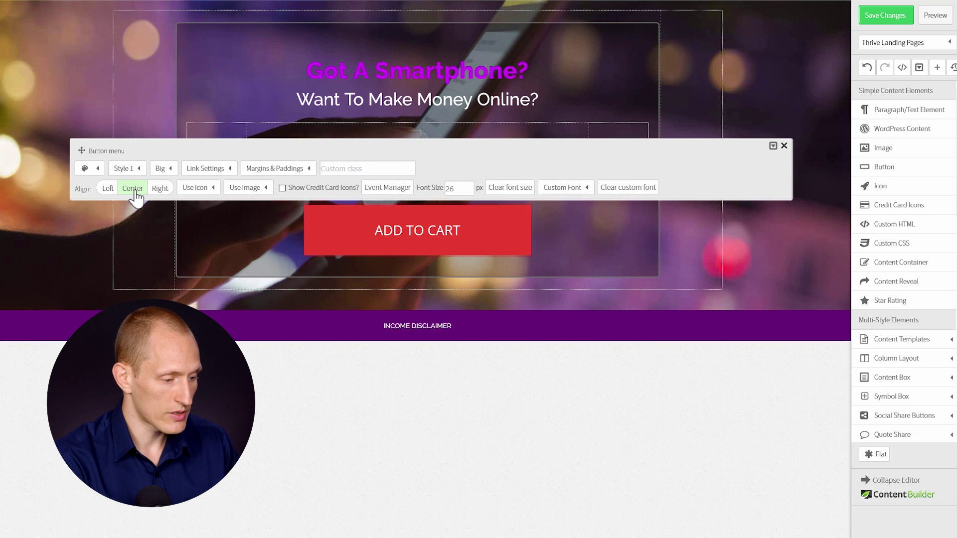
{"action": "left_click", "coordinate": [170, 169]}
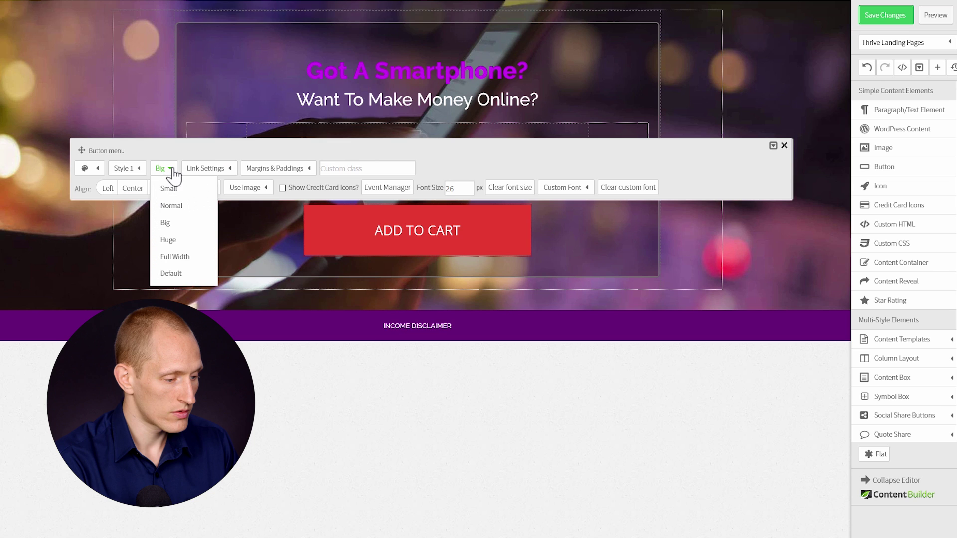
{"action": "left_click", "coordinate": [179, 213]}
Step: Set the button background colour to magenta rgba(201,6,238,1)
{"action": "left_click", "coordinate": [85, 168]}
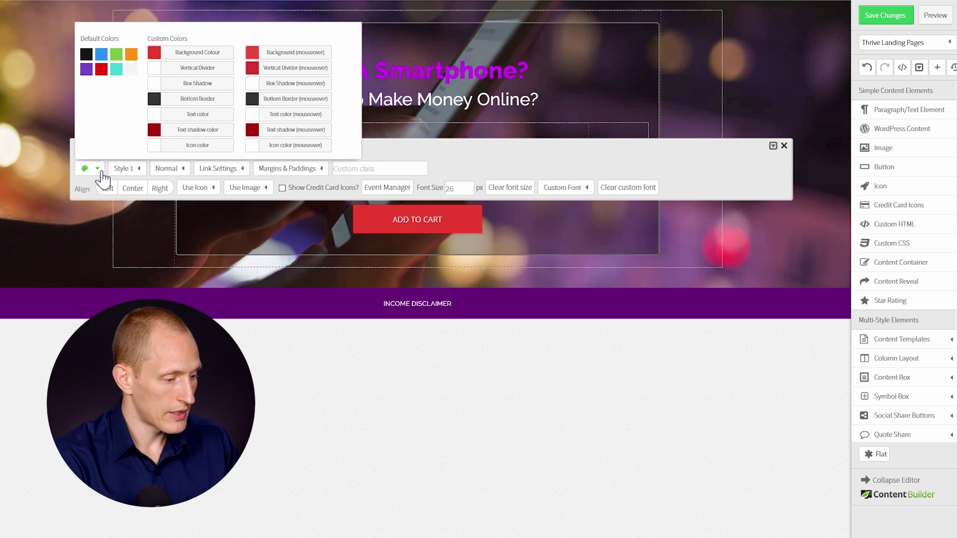
{"action": "left_click", "coordinate": [87, 70]}
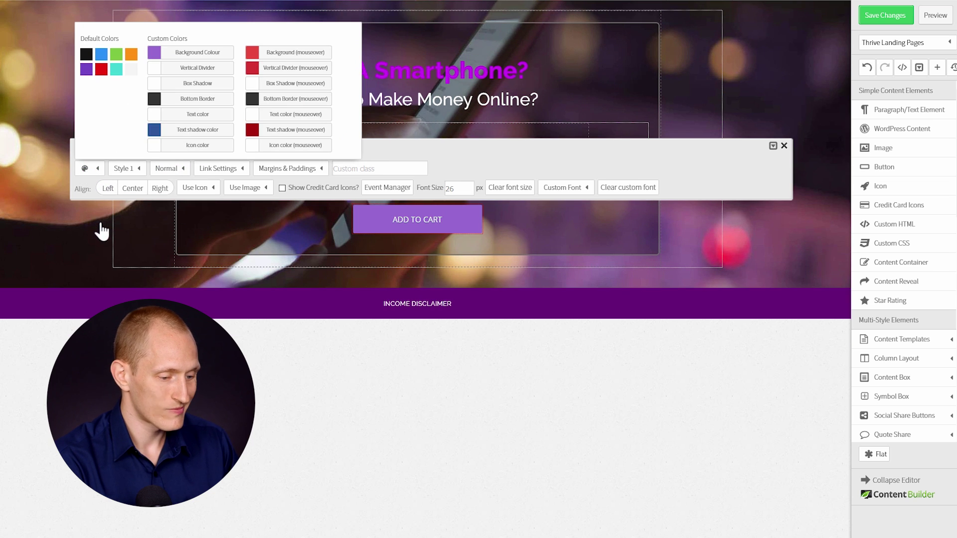
{"action": "left_click", "coordinate": [123, 234]}
{"action": "left_click", "coordinate": [389, 227]}
{"action": "left_click", "coordinate": [88, 170]}
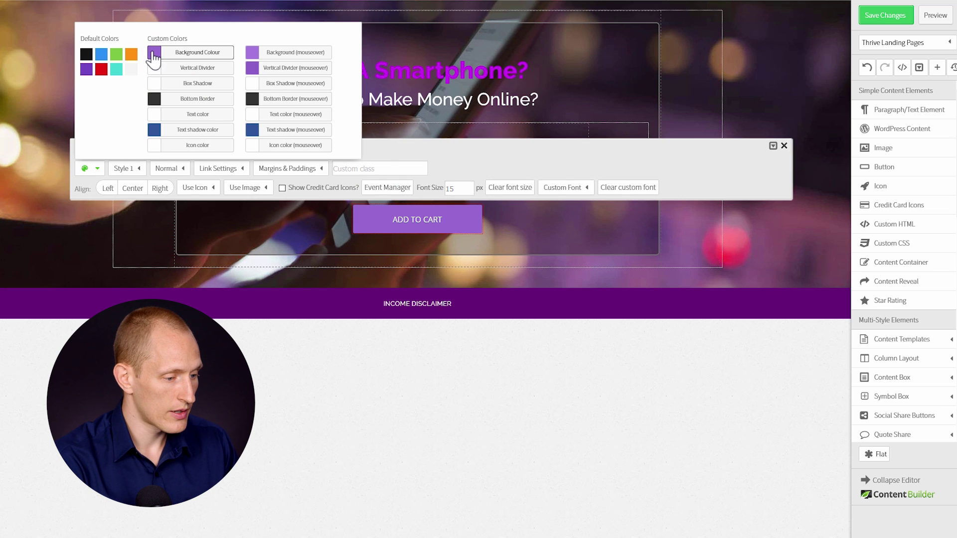
{"action": "left_click", "coordinate": [154, 53]}
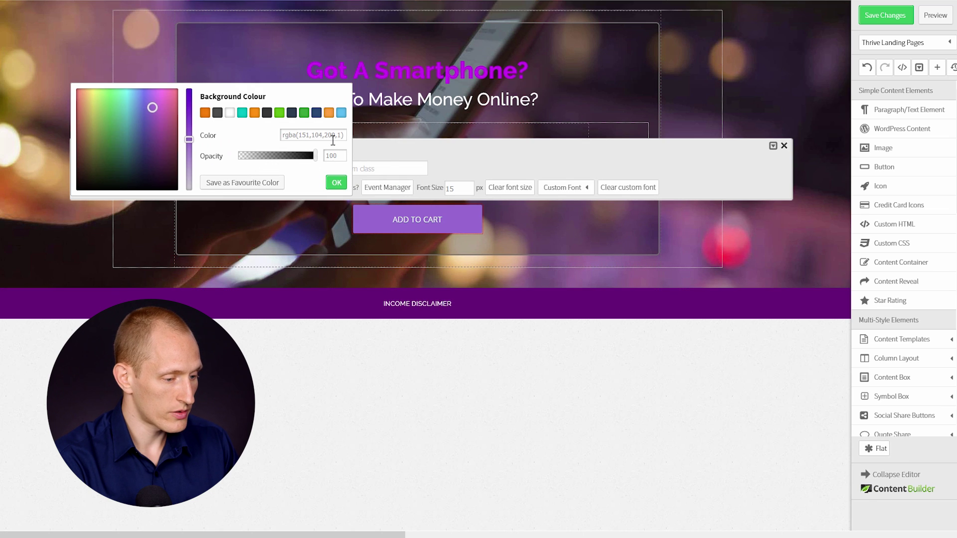
{"action": "triple_click", "coordinate": [337, 136]}
{"action": "type", "text": "rgba(201,6,238,1)"}
{"action": "left_click", "coordinate": [259, 150]}
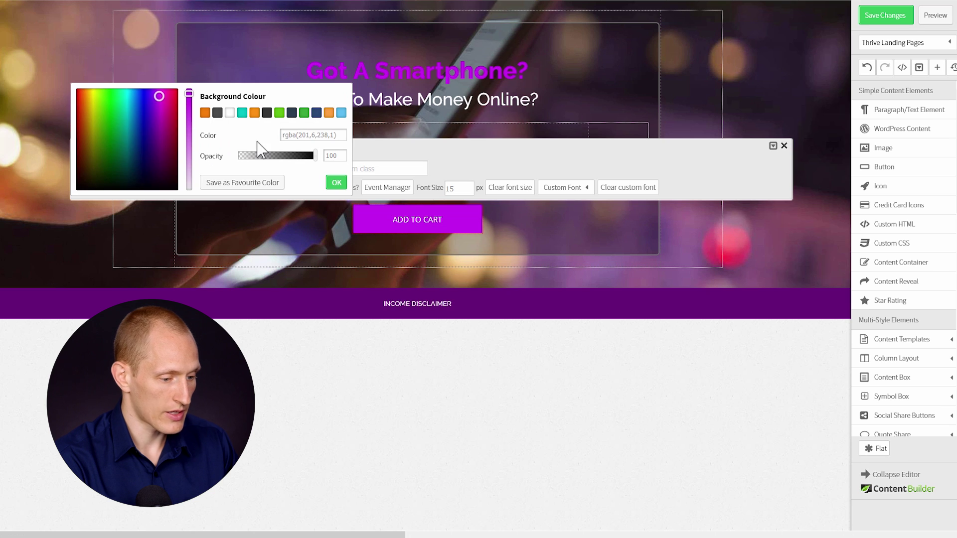
{"action": "left_click", "coordinate": [335, 184]}
Step: Give the button text a 22 px Raleway font and compare with the reference page
{"action": "left_click", "coordinate": [468, 185]}
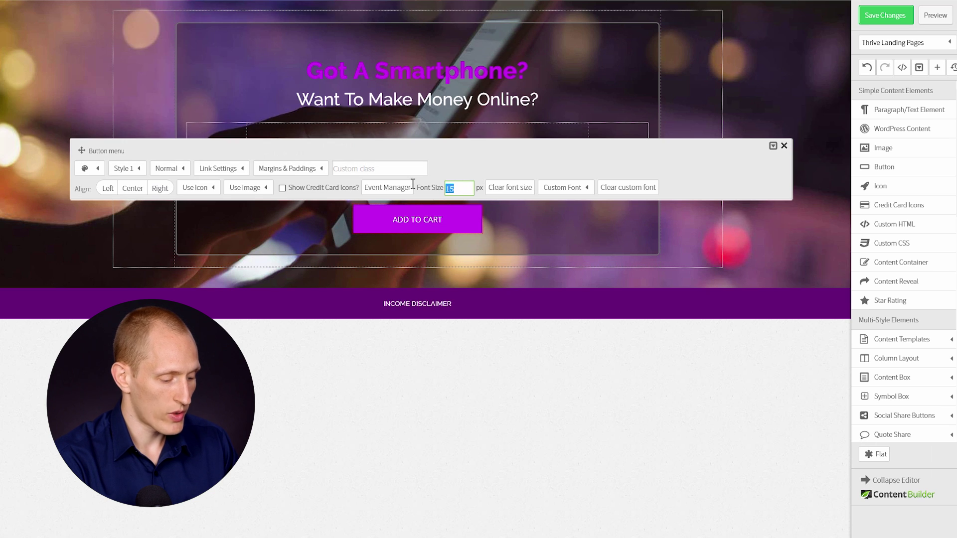
{"action": "type", "text": "22"}
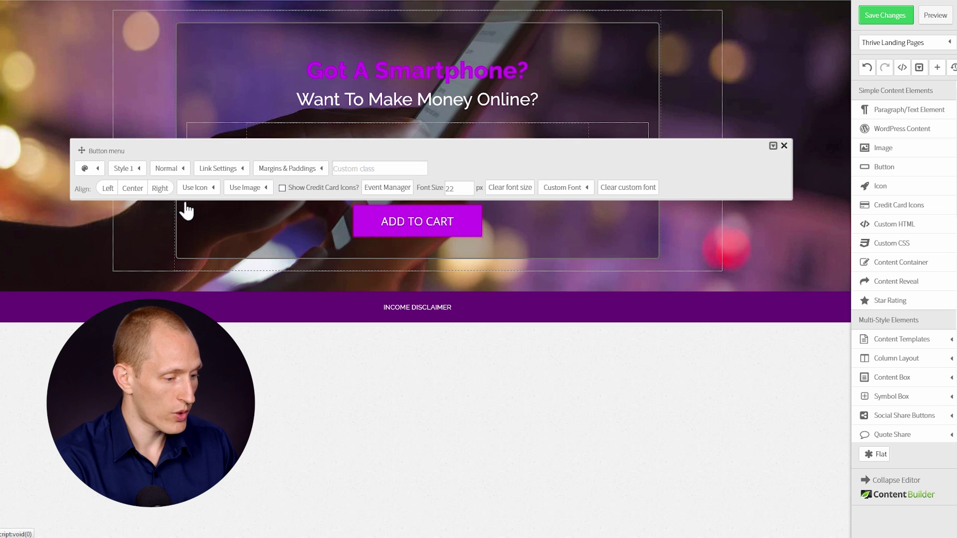
{"action": "left_click", "coordinate": [562, 189]}
{"action": "left_click", "coordinate": [568, 150]}
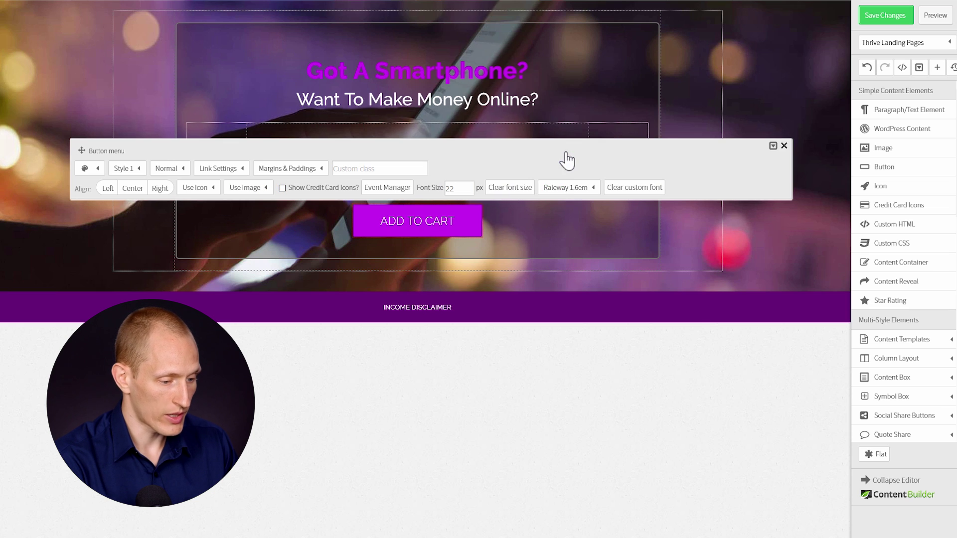
{"action": "key", "text": "F11"}
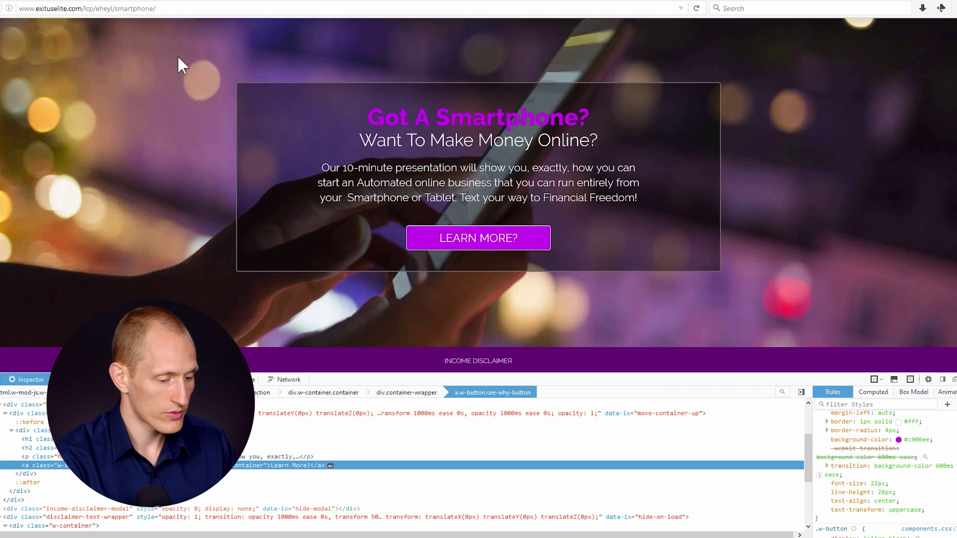
{"action": "key", "text": "F11"}
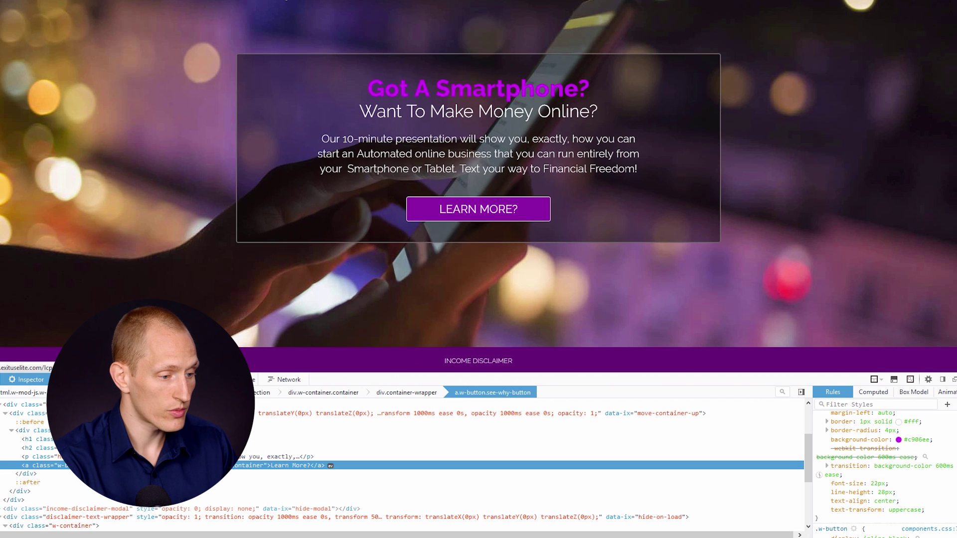
{"action": "key", "text": "F11"}
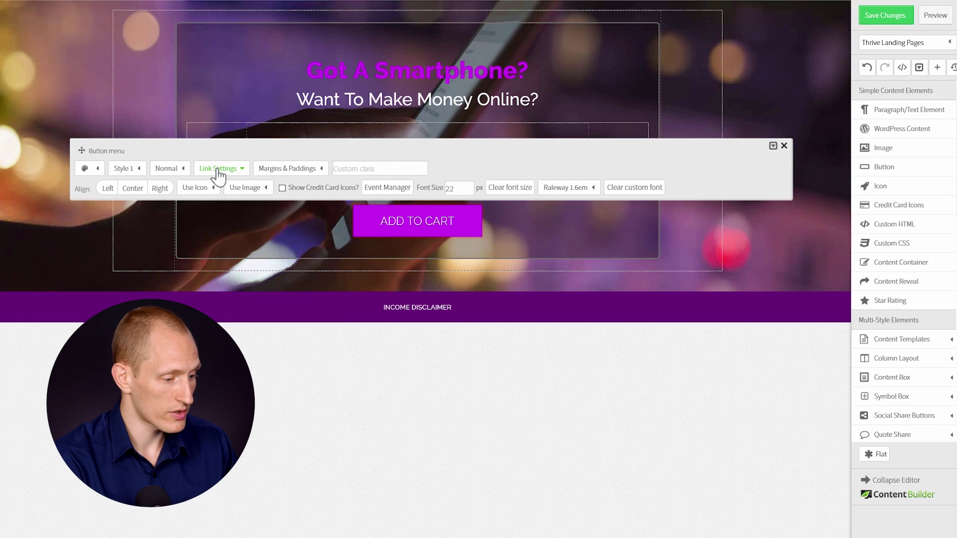
Step: Change the button label from ADD TO CART to LEARN MORE?
{"action": "left_click", "coordinate": [215, 174]}
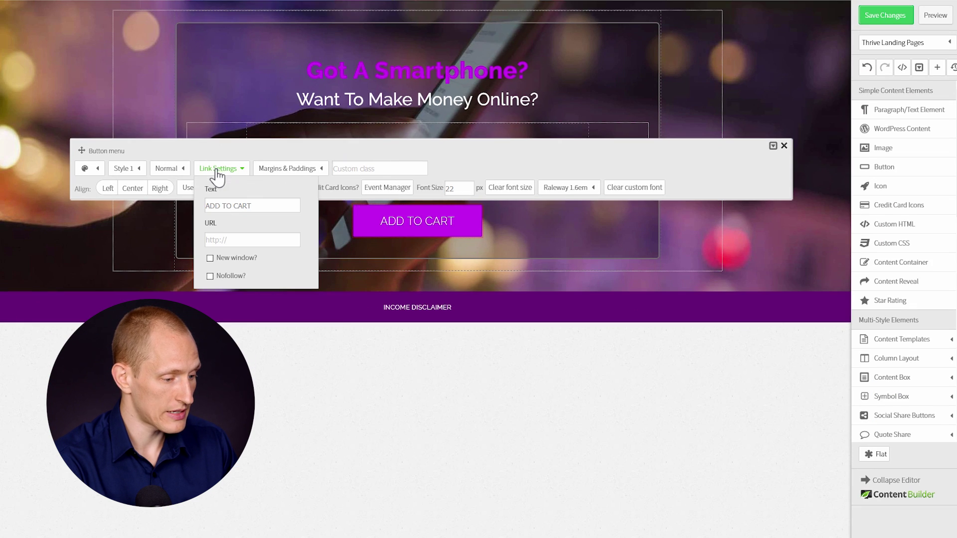
{"action": "key", "text": "ctrl+a"}
{"action": "type", "text": "LEA"}
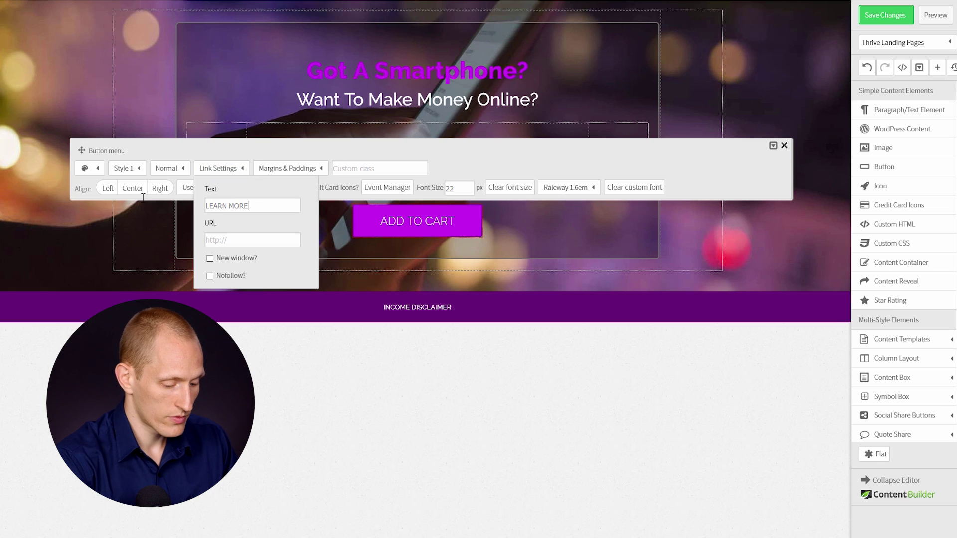
{"action": "type", "text": "RN MORE?"}
{"action": "left_click", "coordinate": [493, 168]}
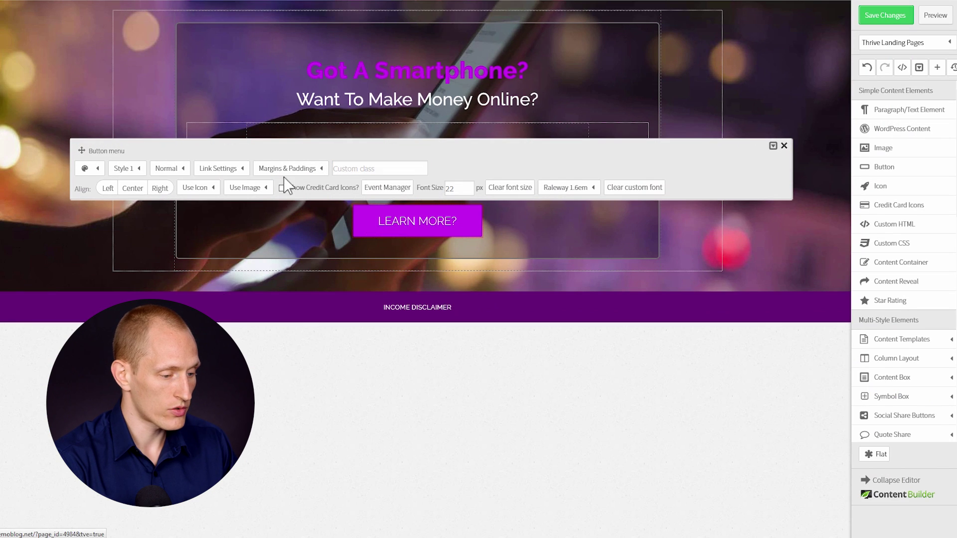
Step: Set the button padding to 12 px top and bottom and 30 px left and right
{"action": "left_click", "coordinate": [289, 170]}
{"action": "left_click", "coordinate": [400, 208]}
{"action": "type", "text": "12"}
{"action": "key", "text": "Tab"}
{"action": "type", "text": "12"}
{"action": "key", "text": "Tab"}
{"action": "type", "text": "3"}
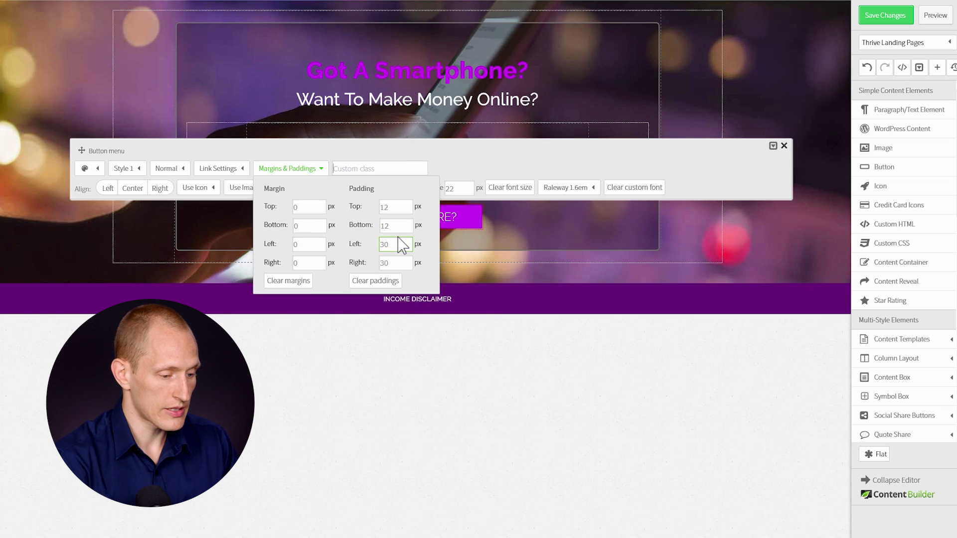
{"action": "left_click", "coordinate": [518, 273]}
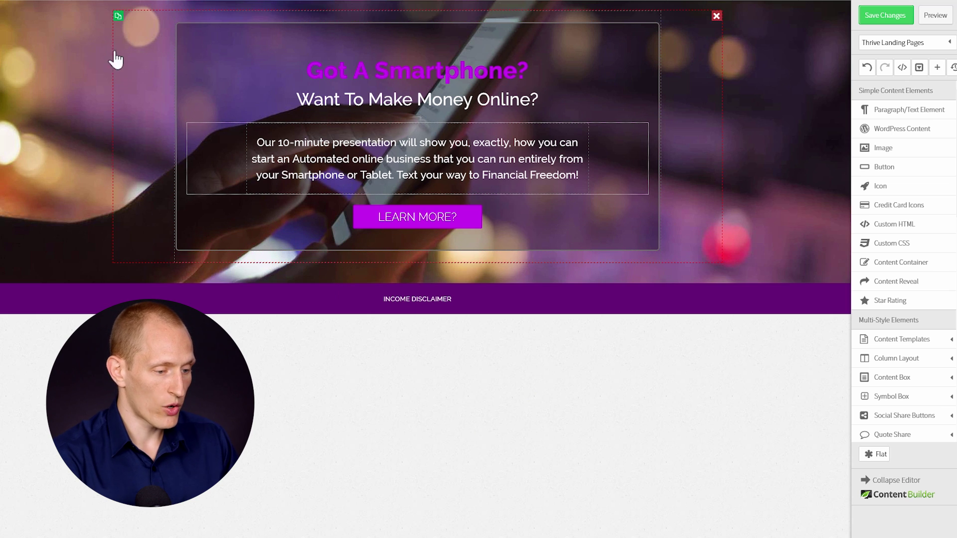
Step: Hide developer tools and give the outer content container 130 px top and 150 px bottom margins
{"action": "scroll", "coordinate": [353, 121], "scroll_direction": "up", "scroll_amount": 2}
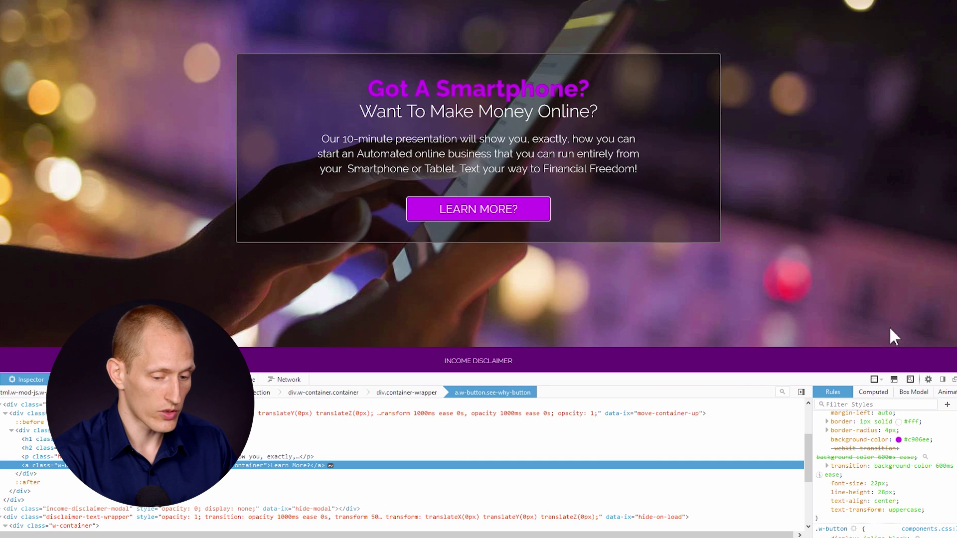
{"action": "key", "text": "F12"}
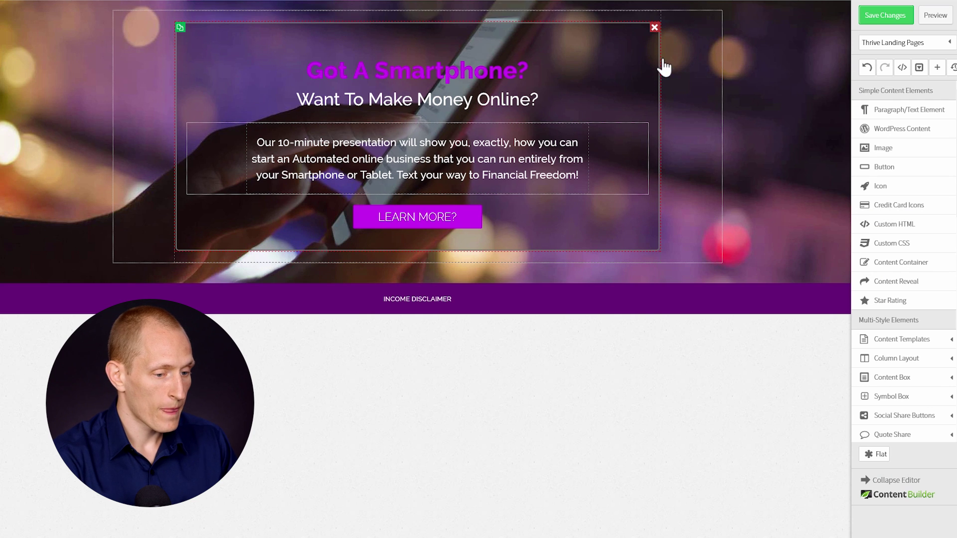
{"action": "left_click", "coordinate": [664, 109]}
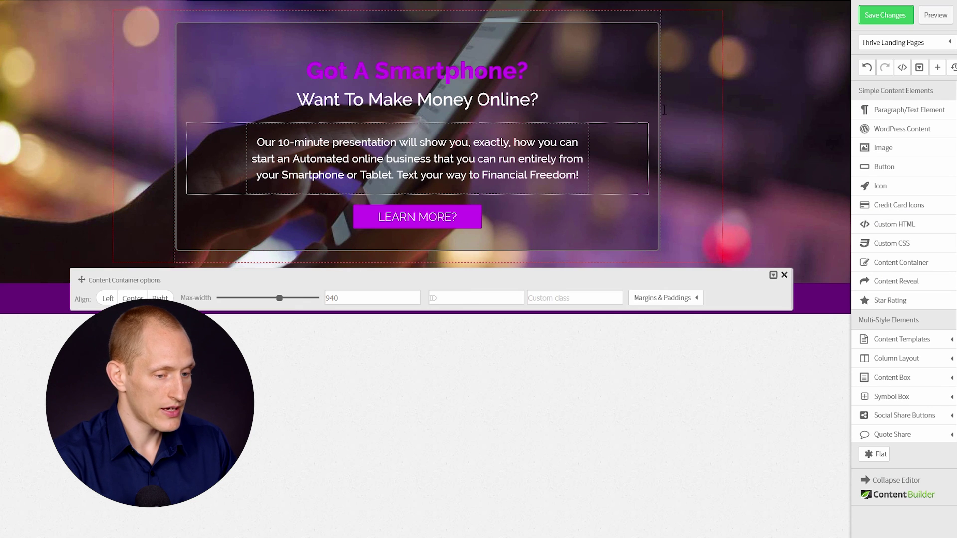
{"action": "left_click", "coordinate": [678, 299]}
{"action": "type", "text": "130"}
{"action": "key", "text": "Tab"}
{"action": "type", "text": "150"}
{"action": "key", "text": "Tab"}
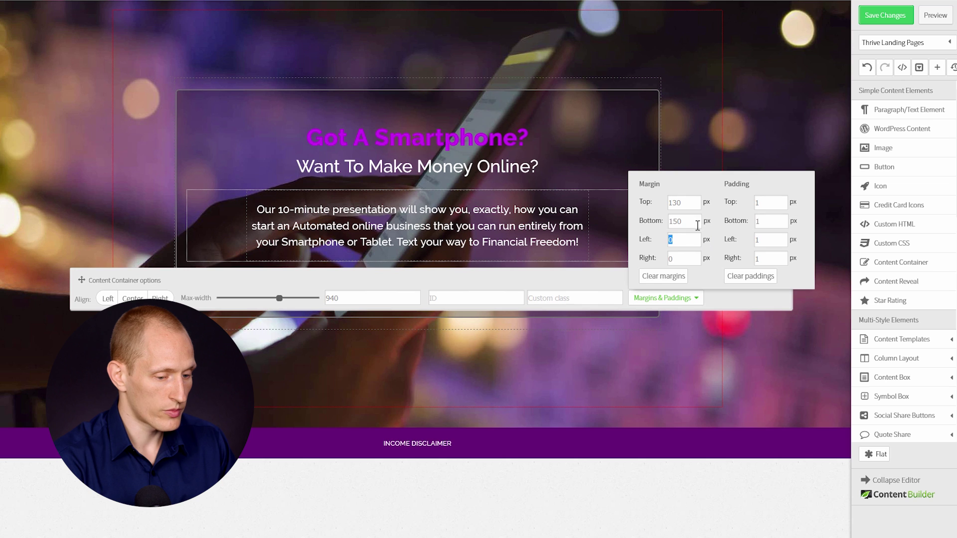
Step: Correct the content container margins to 200 px top and 240 px bottom
{"action": "double_click", "coordinate": [671, 220]}
{"action": "type", "text": "200"}
{"action": "key", "text": "Tab"}
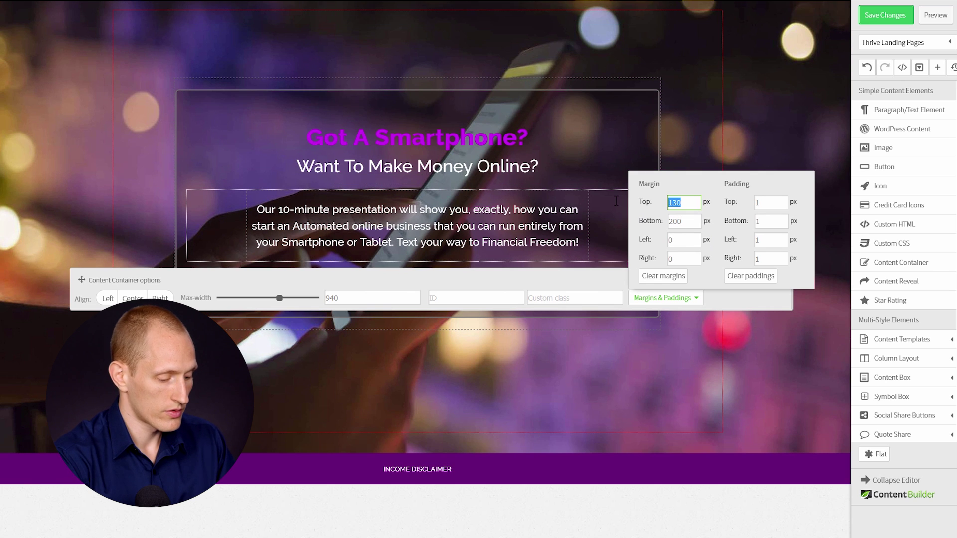
{"action": "type", "text": "200"}
{"action": "key", "text": "Tab"}
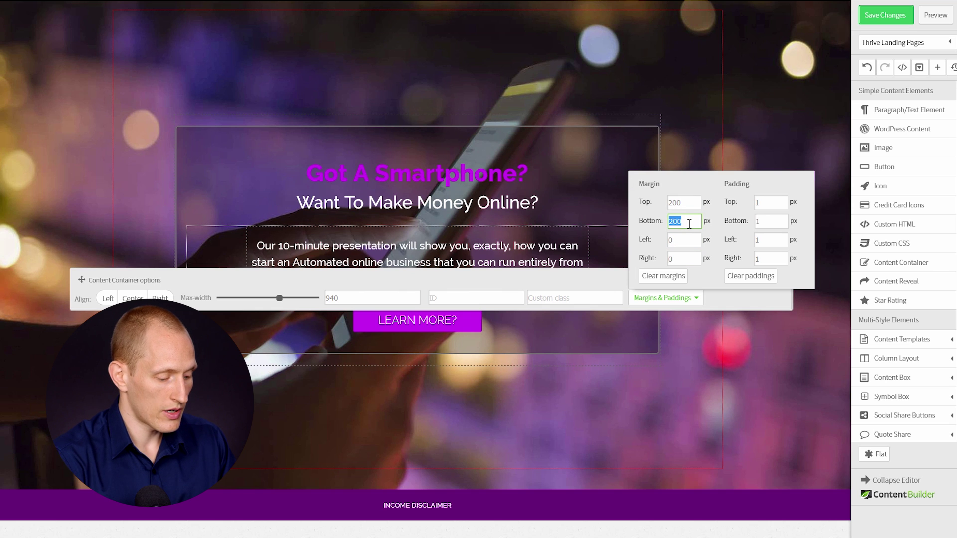
{"action": "type", "text": "240"}
{"action": "key", "text": "Tab"}
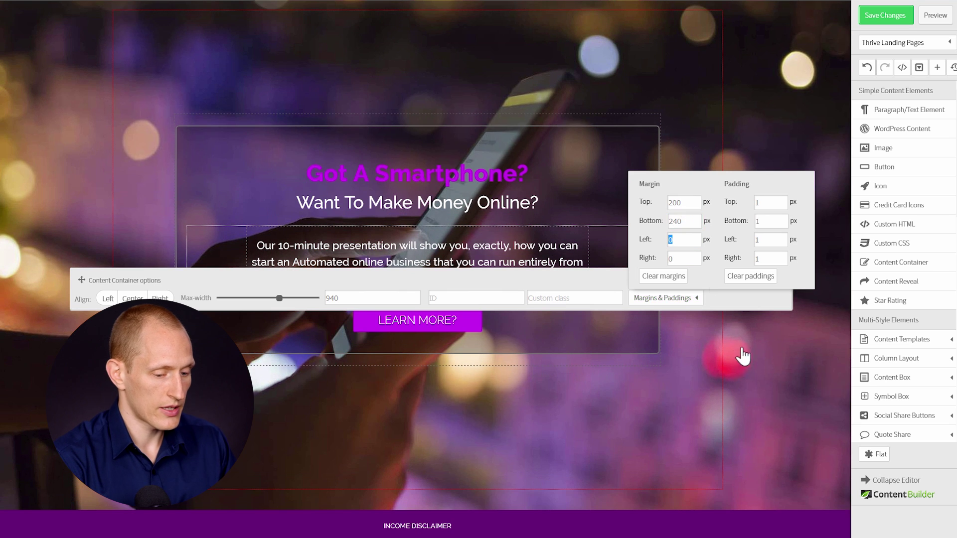
{"action": "left_click", "coordinate": [752, 368]}
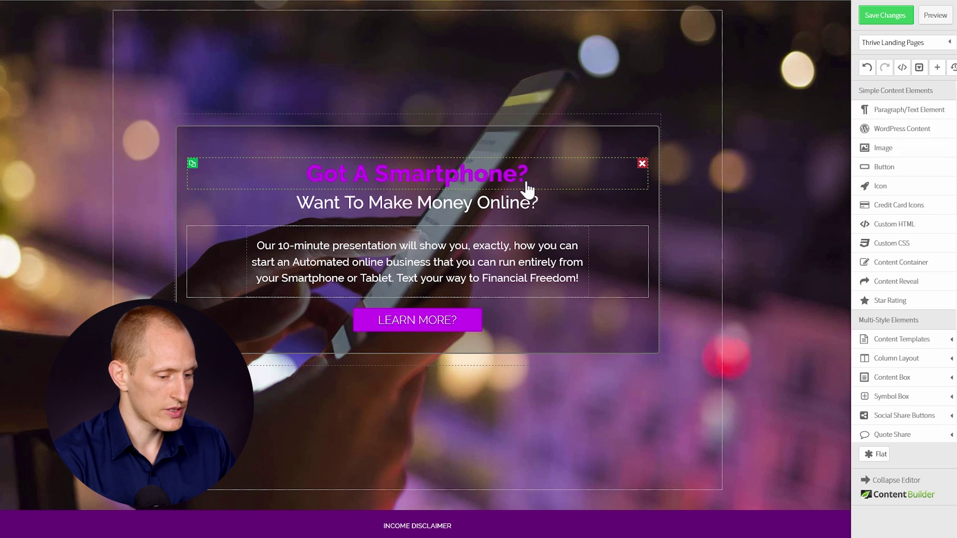
Step: Change the Got A Smartphone? heading's top margin from 20 px to 0
{"action": "left_click", "coordinate": [527, 182]}
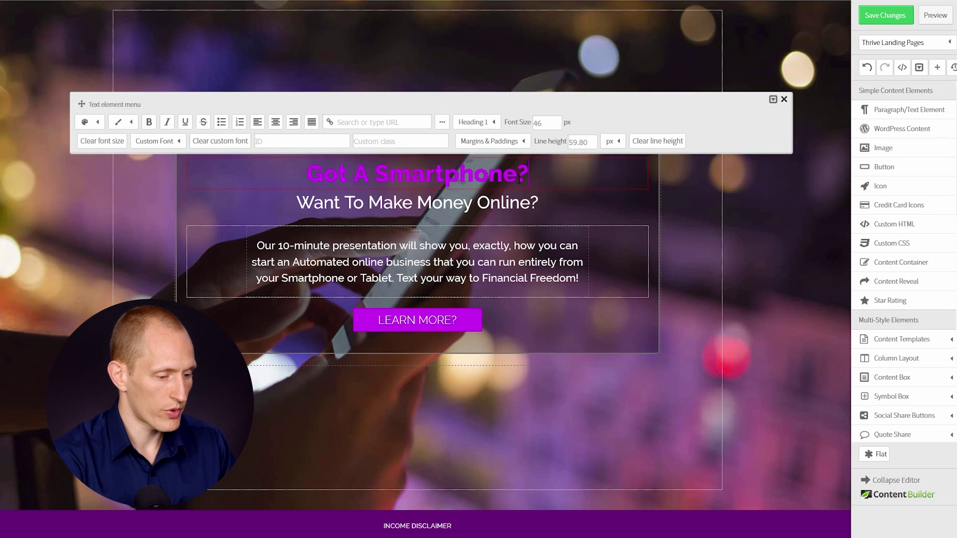
{"action": "left_click", "coordinate": [504, 147]}
{"action": "left_click_drag", "start_coordinate": [512, 181], "coordinate": [459, 177]}
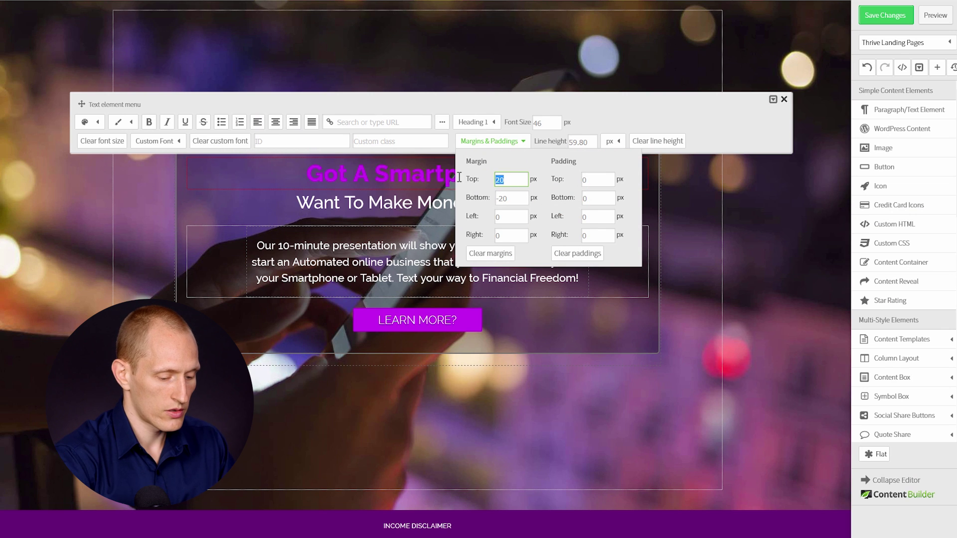
{"action": "type", "text": "0"}
{"action": "key", "text": "Tab"}
{"action": "left_click", "coordinate": [51, 241]}
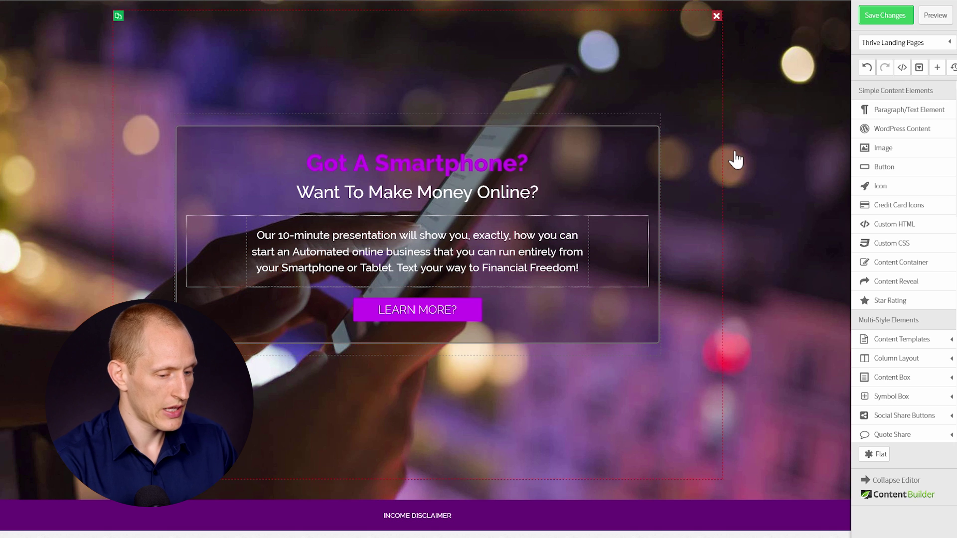
Step: Save all changes to the landing page
{"action": "left_click", "coordinate": [862, 21]}
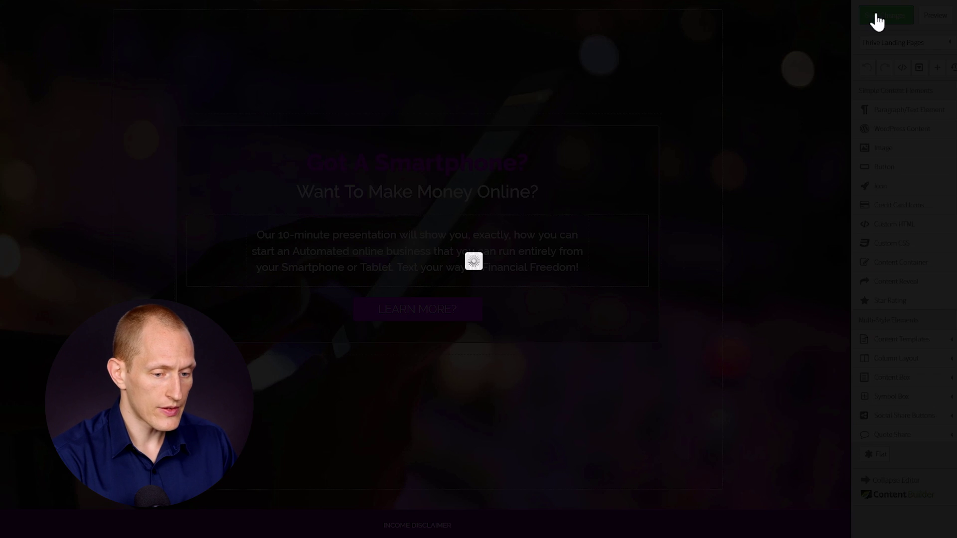